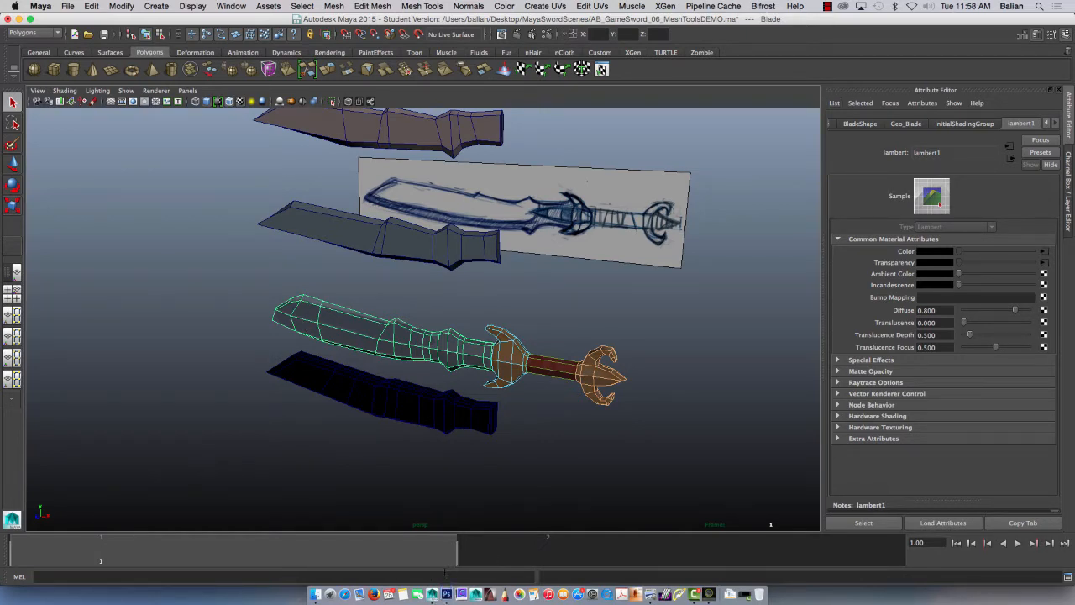
Step: Switch to Photoshop and review the five sword concepts and the final design concept document
click(446, 591)
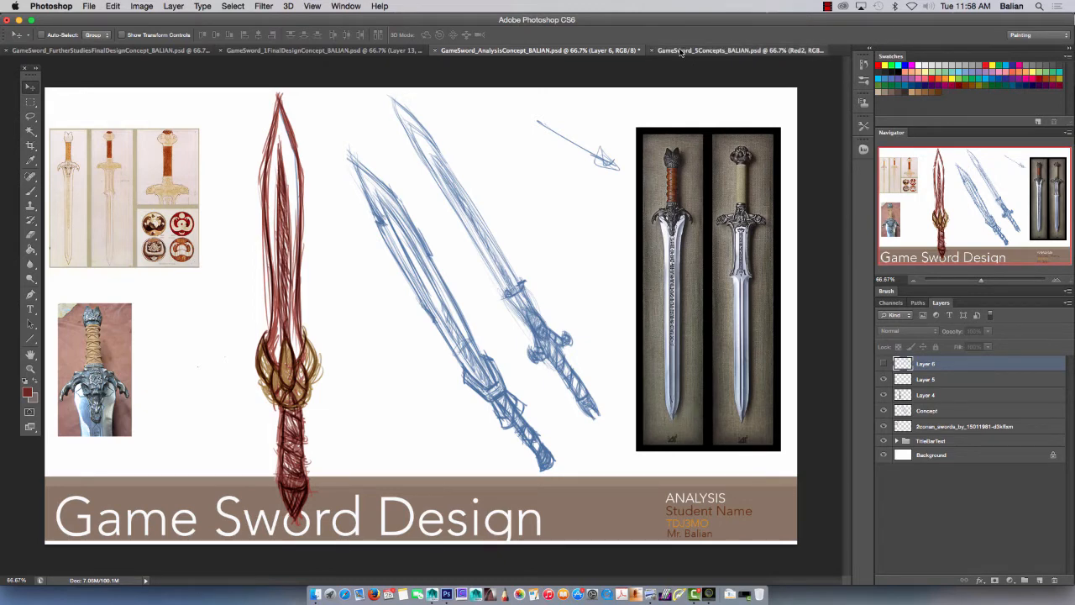
click(680, 50)
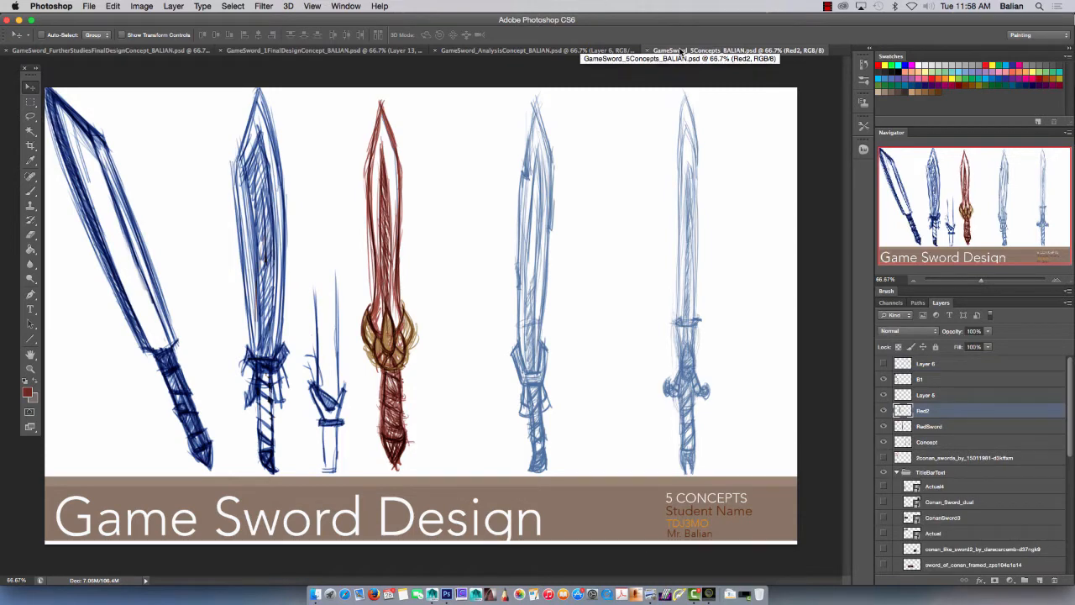
click(352, 50)
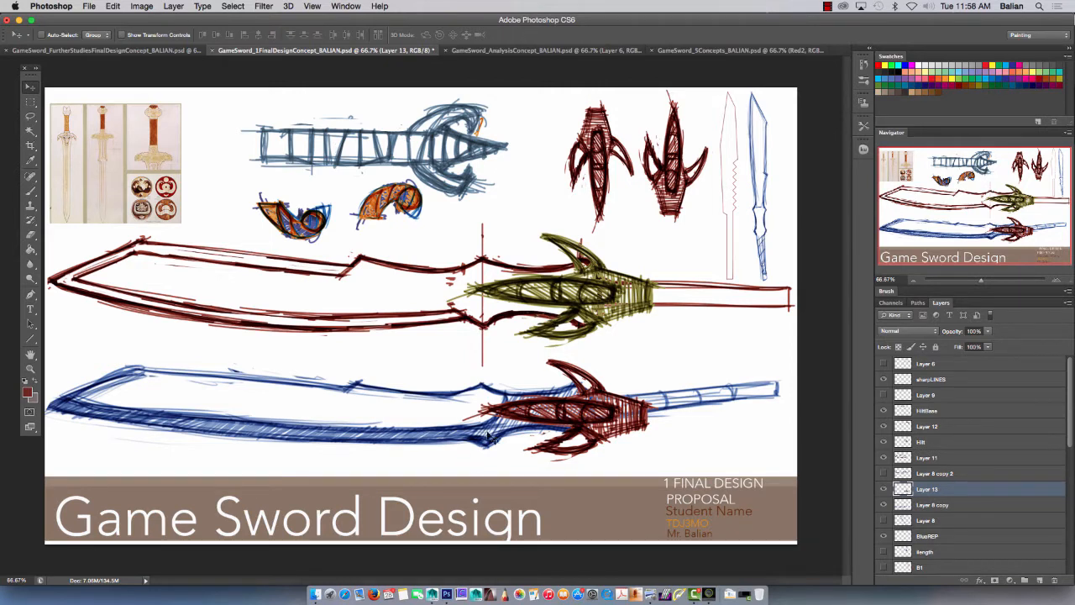
Step: Capture a screenshot region around the whole sword drawing in the further studies document, and return to Maya
click(119, 52)
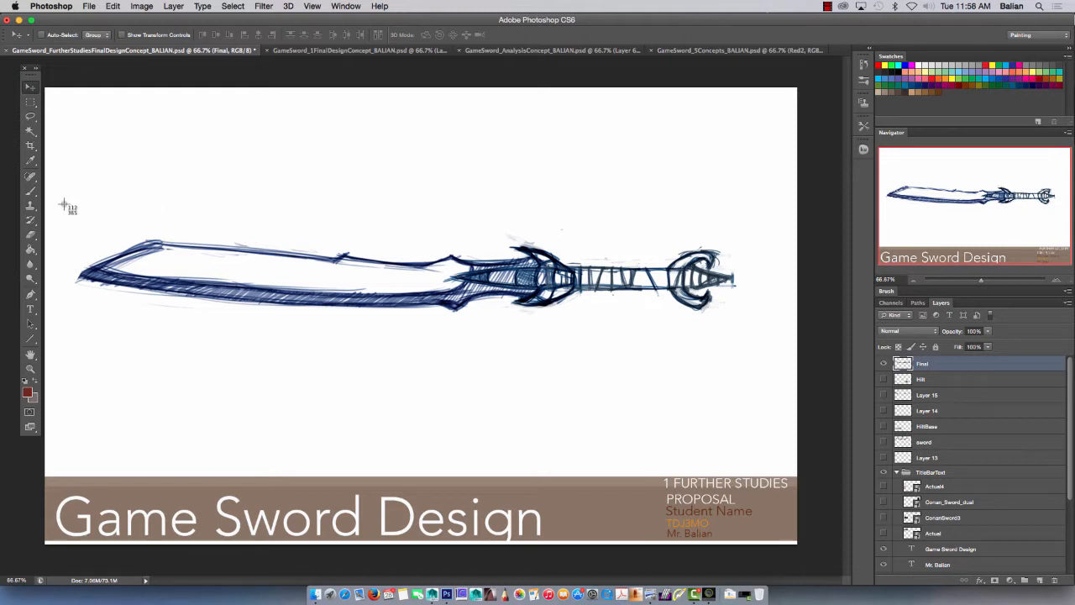
drag(52, 199, 770, 353)
click(431, 594)
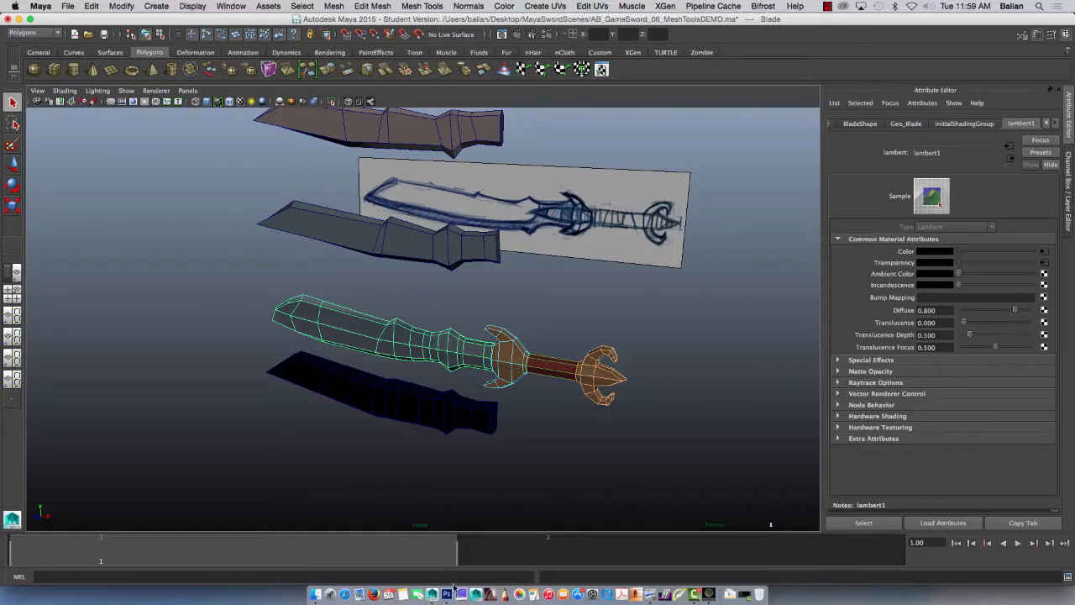
Step: Examine the sword model's blade, grip and pommel and the separate blade mesh above the reference image
click(601, 182)
mouse_move(378, 323)
alt+mouse_down()
mouse_move(360, 310)
mouse_move(374, 308)
mouse_move(367, 321)
alt+mouse_up()
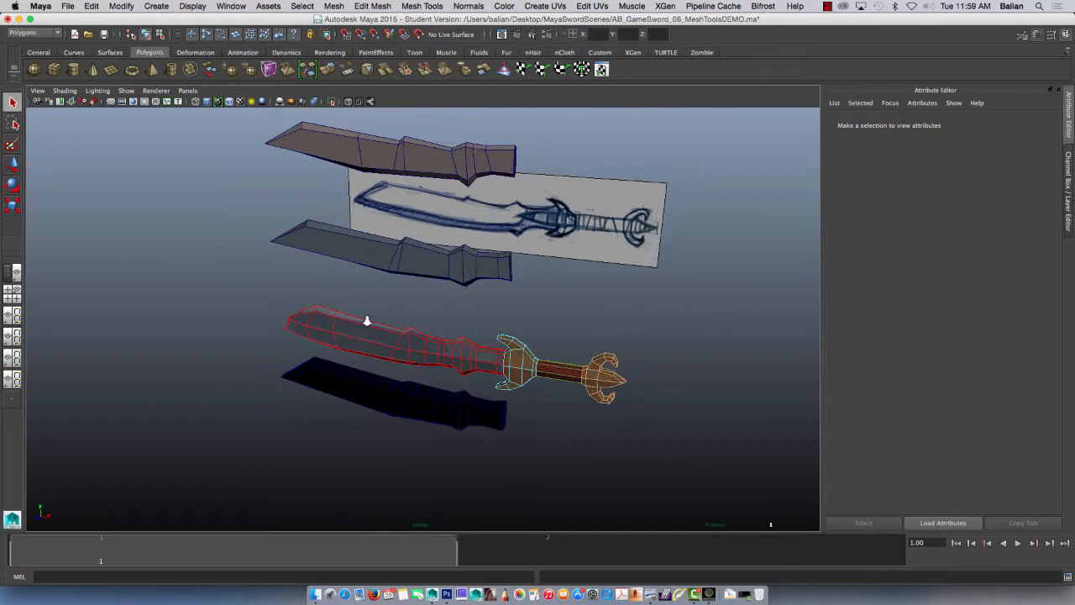
click(441, 363)
click(555, 378)
click(561, 377)
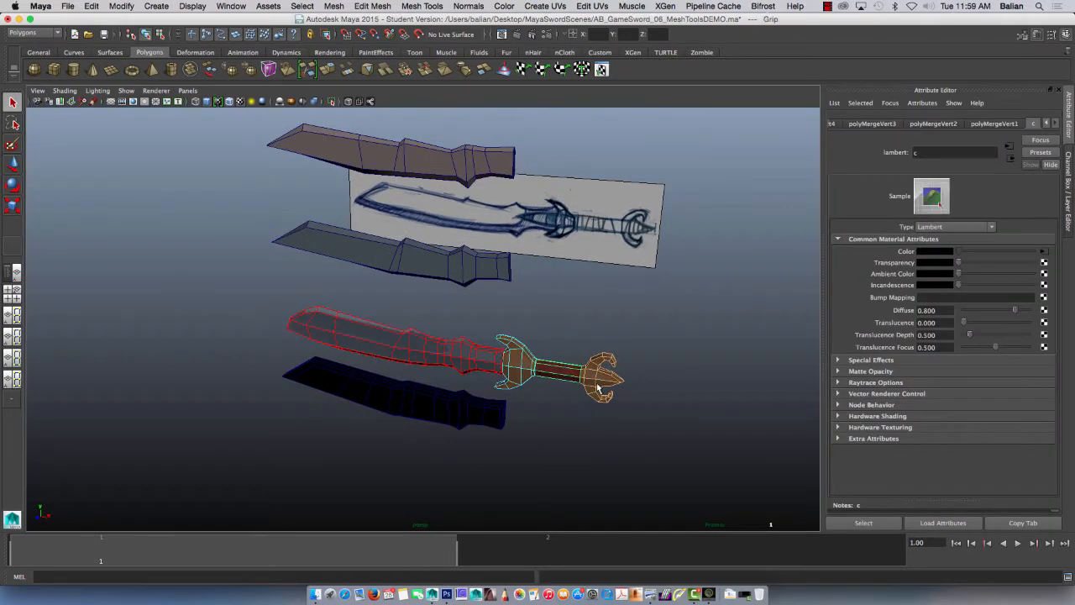
click(595, 376)
click(442, 168)
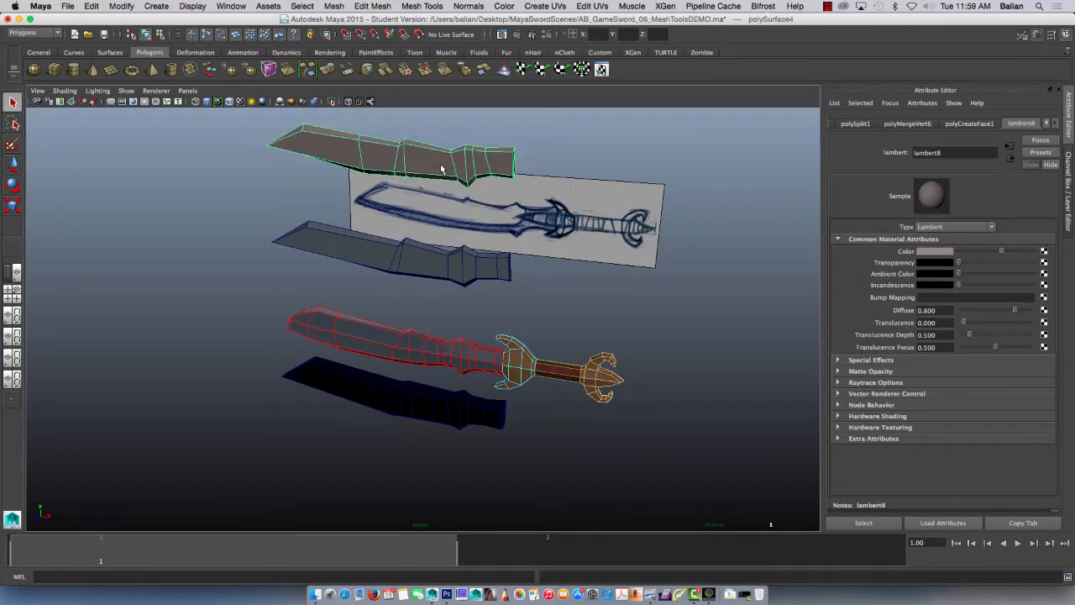
click(368, 10)
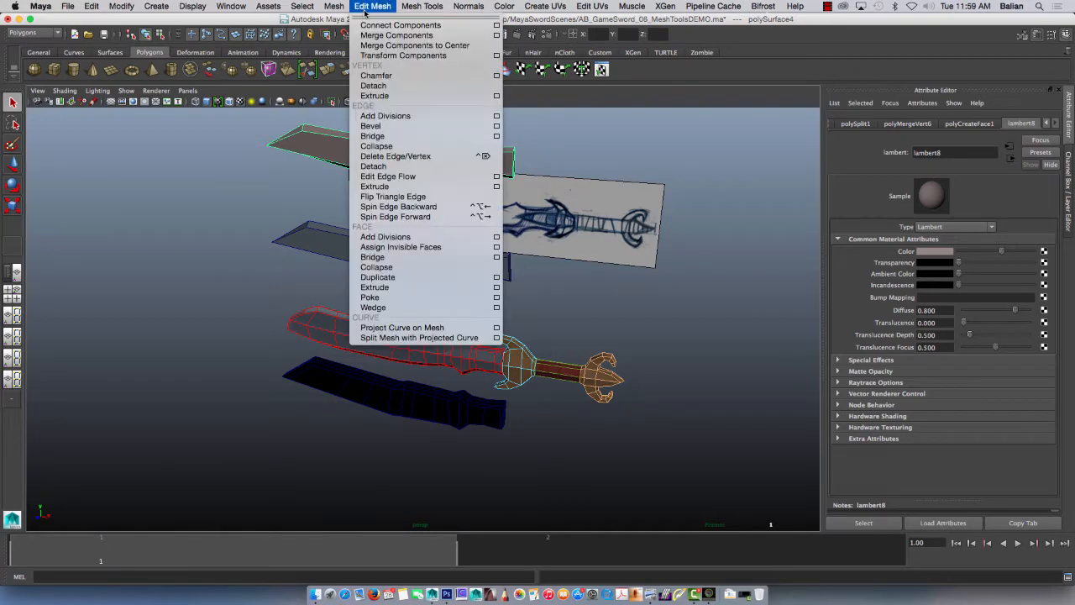
mouse_move(412, 13)
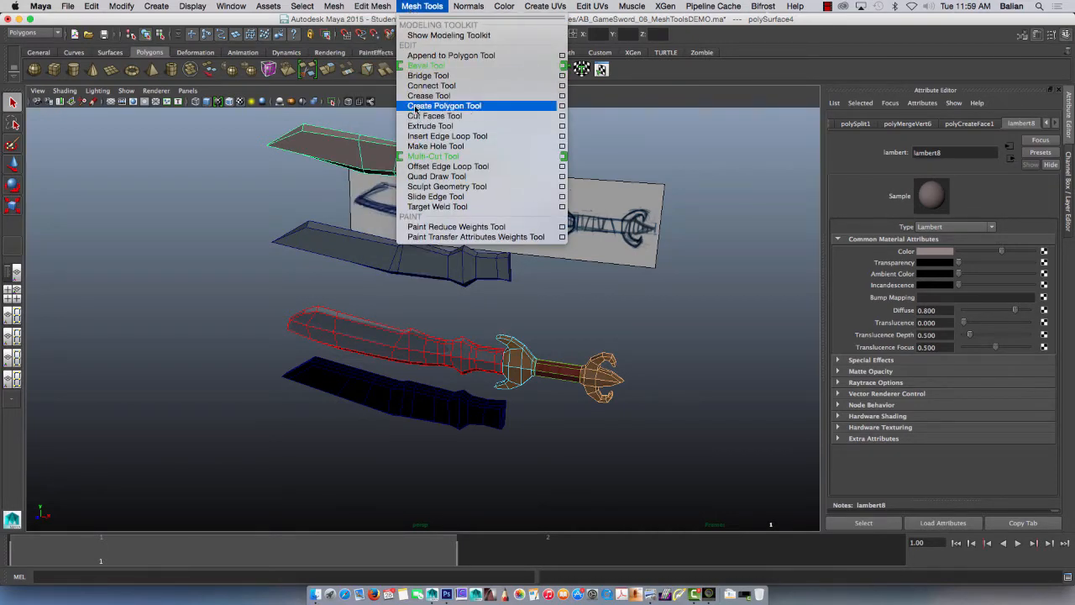
click(183, 203)
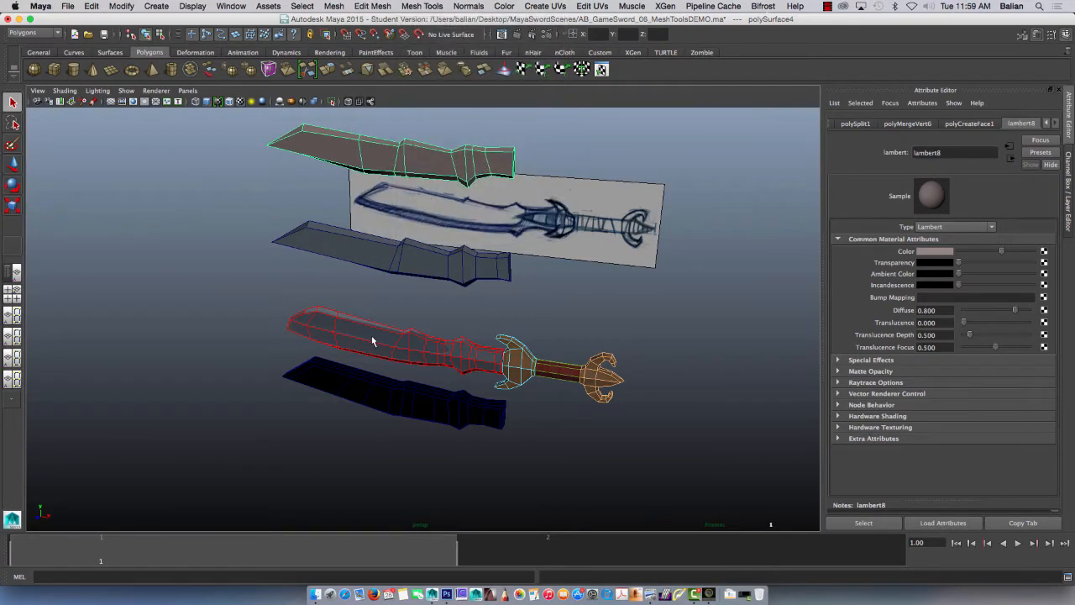
Step: Examine the finished sword's blade and guard, and the simpler blade mesh just below the reference image
click(401, 344)
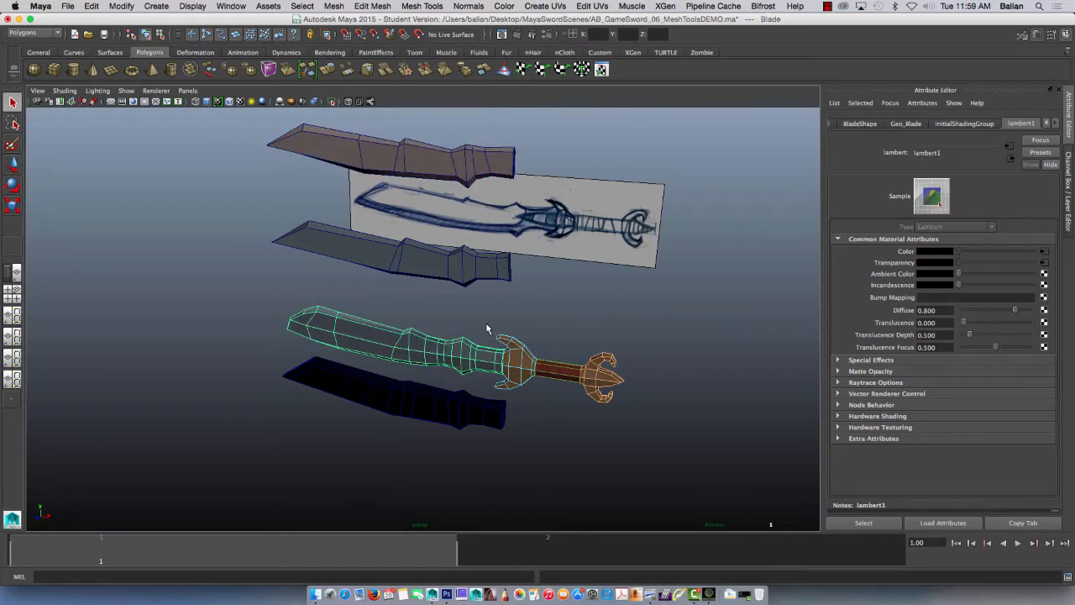
drag(487, 325, 597, 400)
drag(393, 320, 462, 370)
click(424, 262)
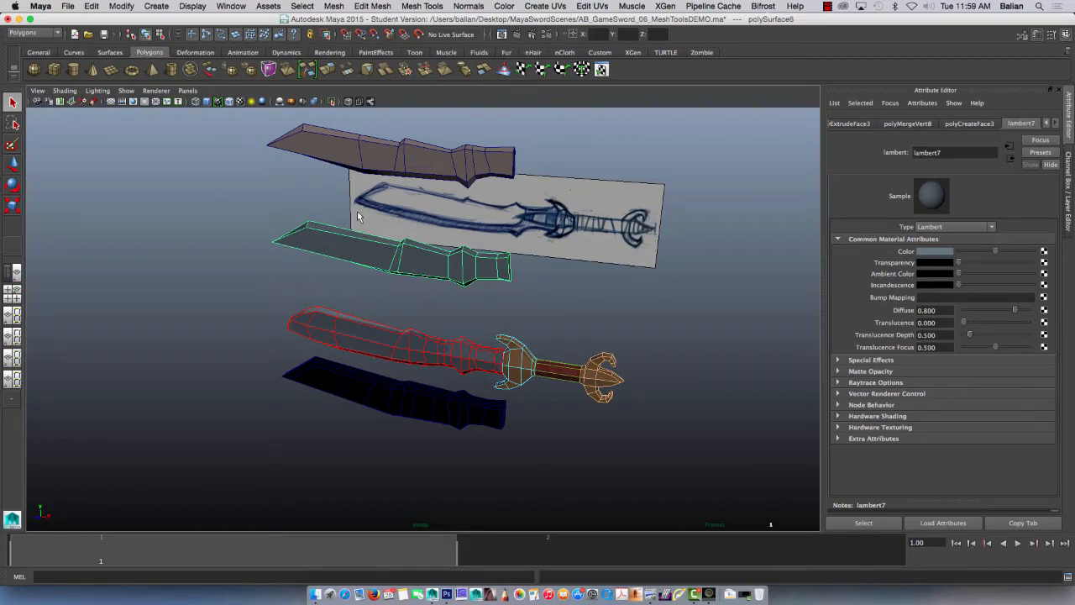
Step: Save the scene as a new version named AB_GameSword_07_MeshToolsDEMO.ma, accepting the student version notice
key(super+shift+s)
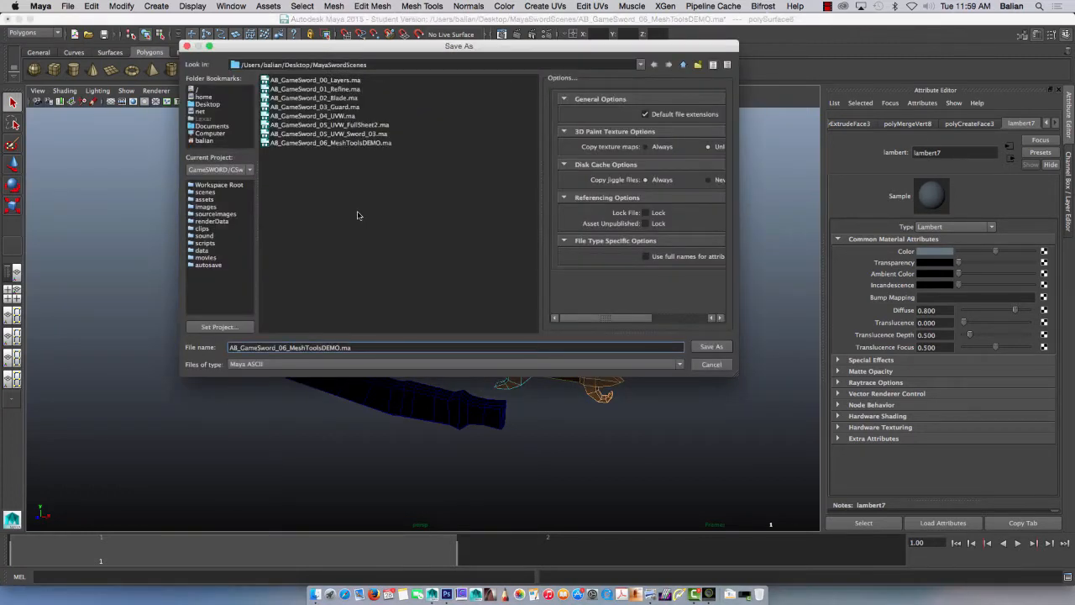
click(319, 348)
click(711, 347)
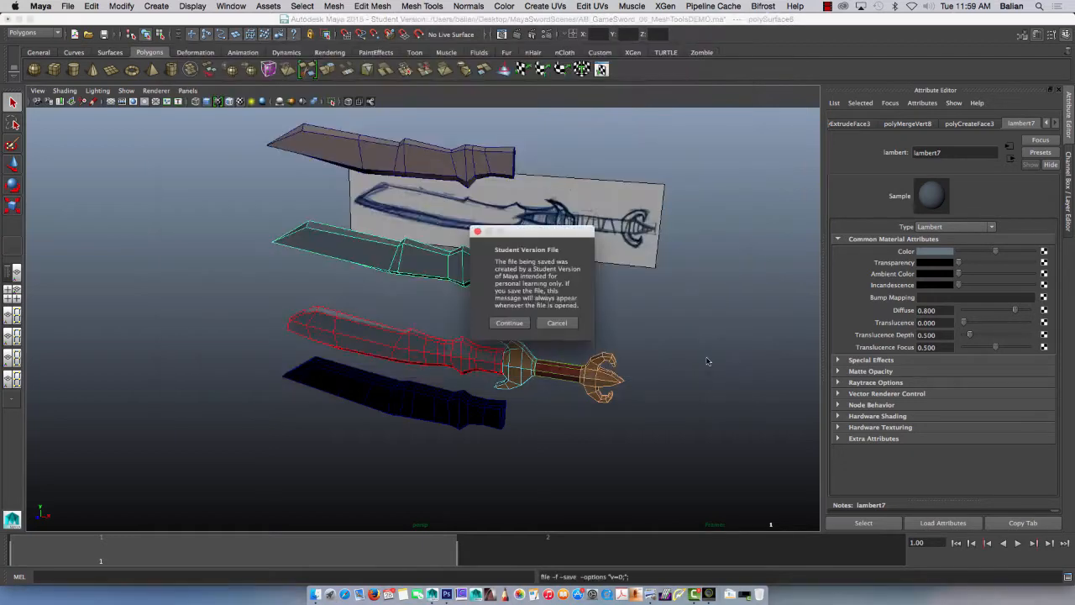
click(502, 323)
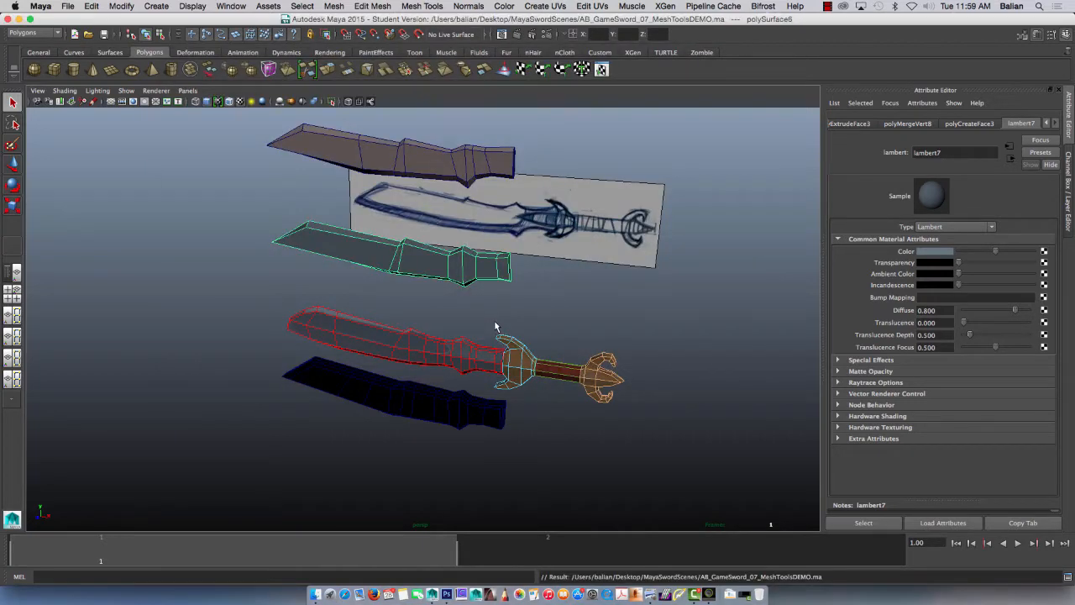
Step: Start a new scene, show the grid in the perspective view and display the Channel Box
key(super+n)
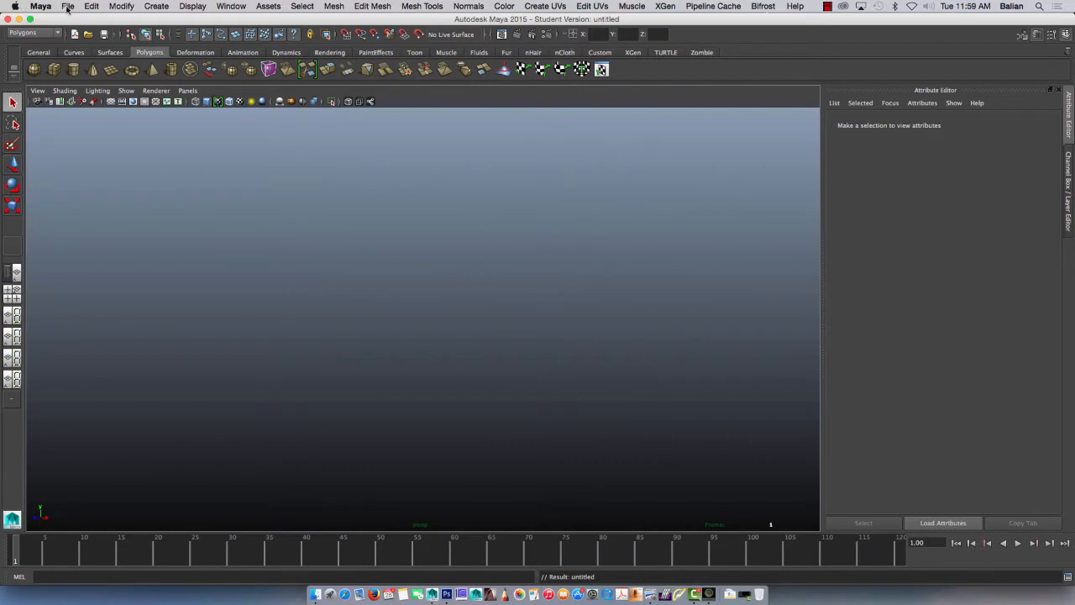
click(111, 101)
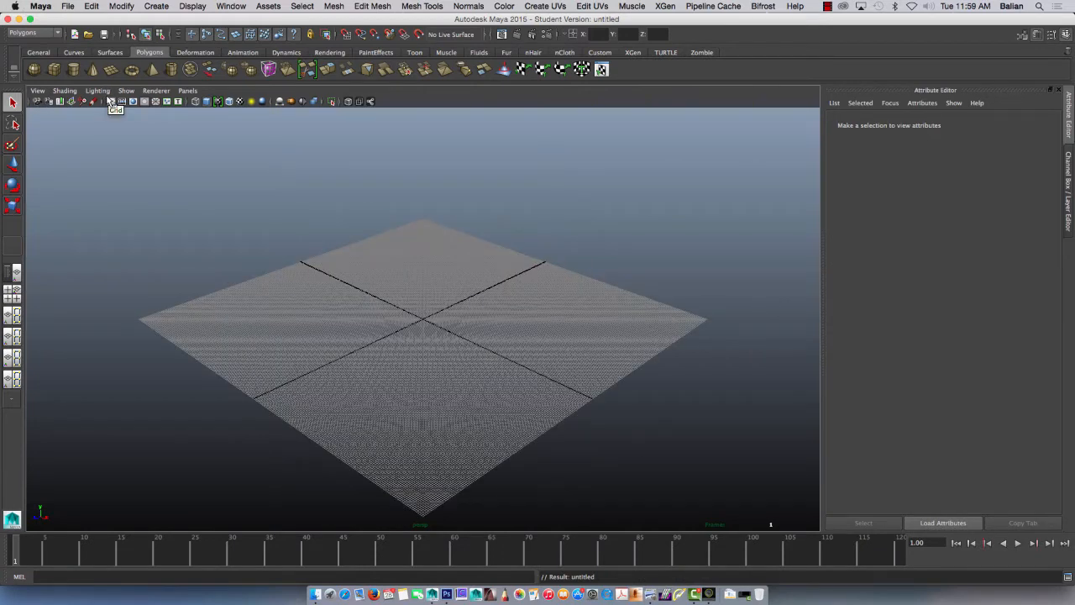
key(ctrl+a)
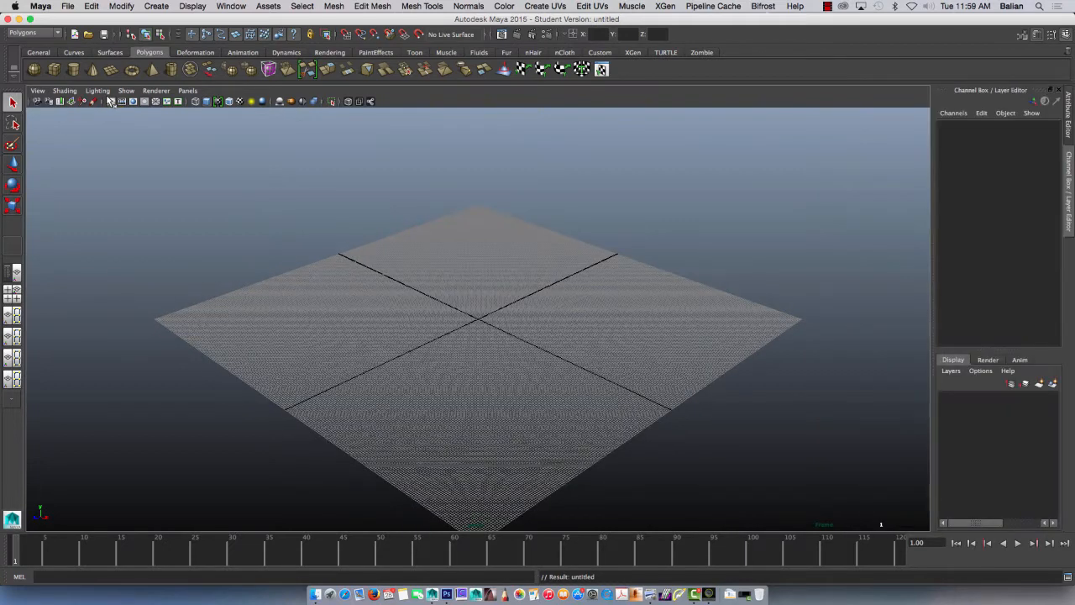
Step: Set the grid to draw a line every 5 units and apply the change
click(192, 7)
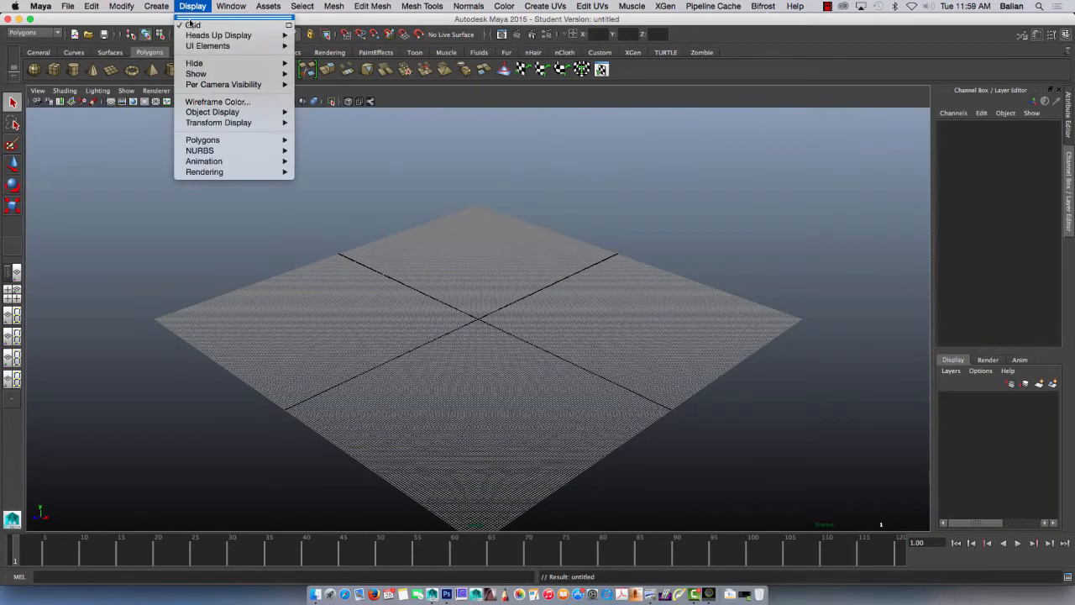
click(289, 26)
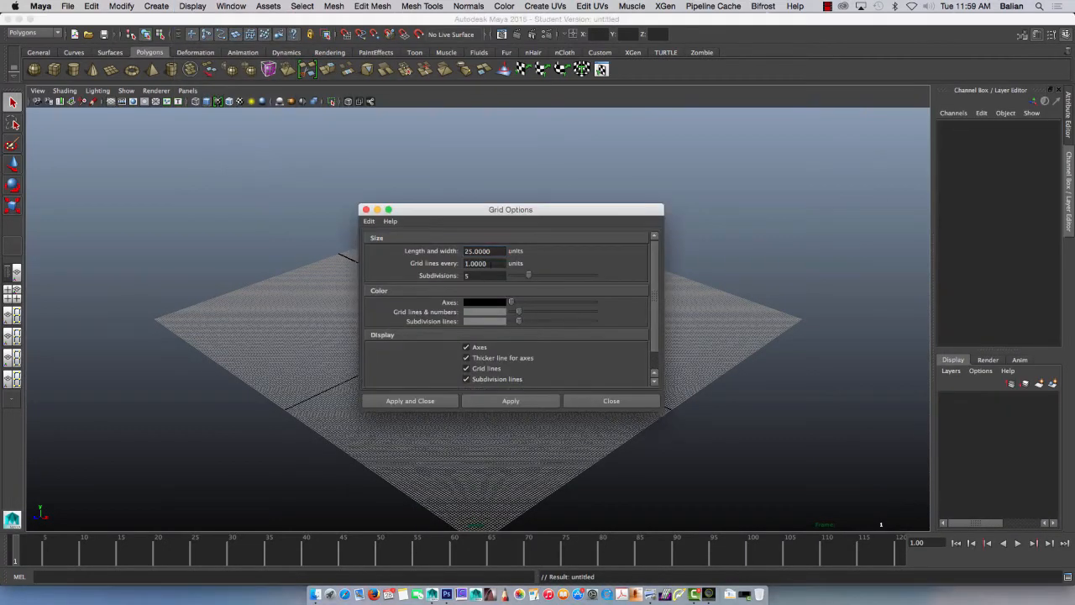
drag(490, 264, 440, 253)
text(5)
click(509, 402)
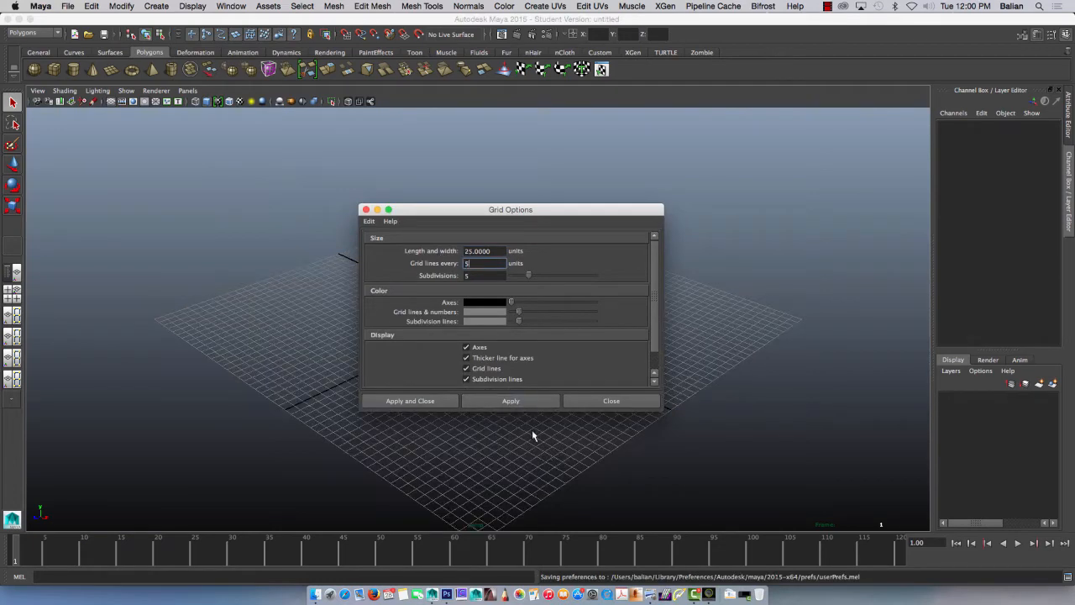
click(608, 400)
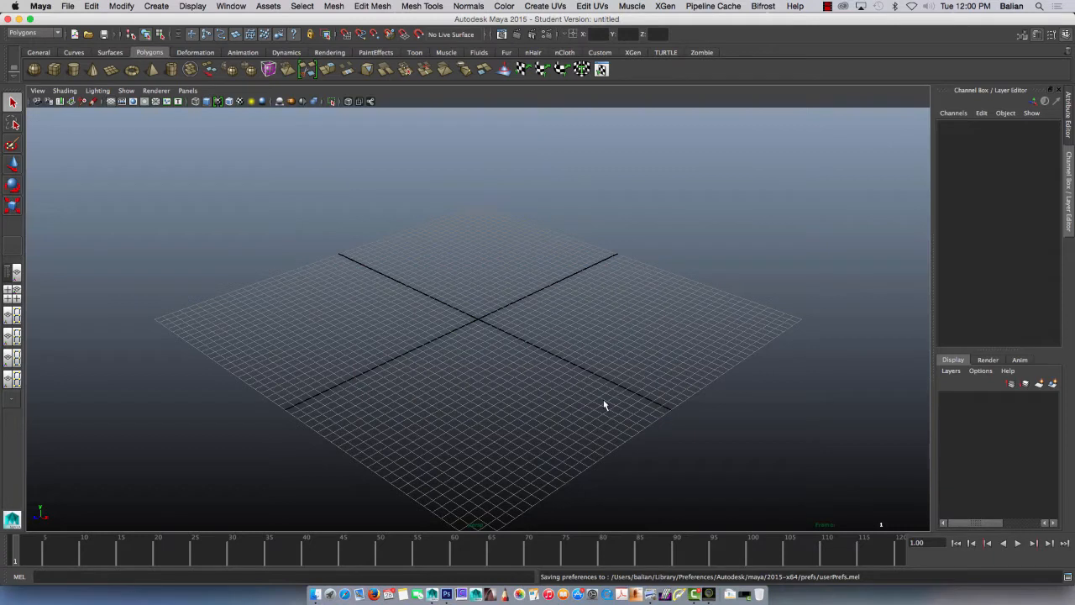
click(110, 70)
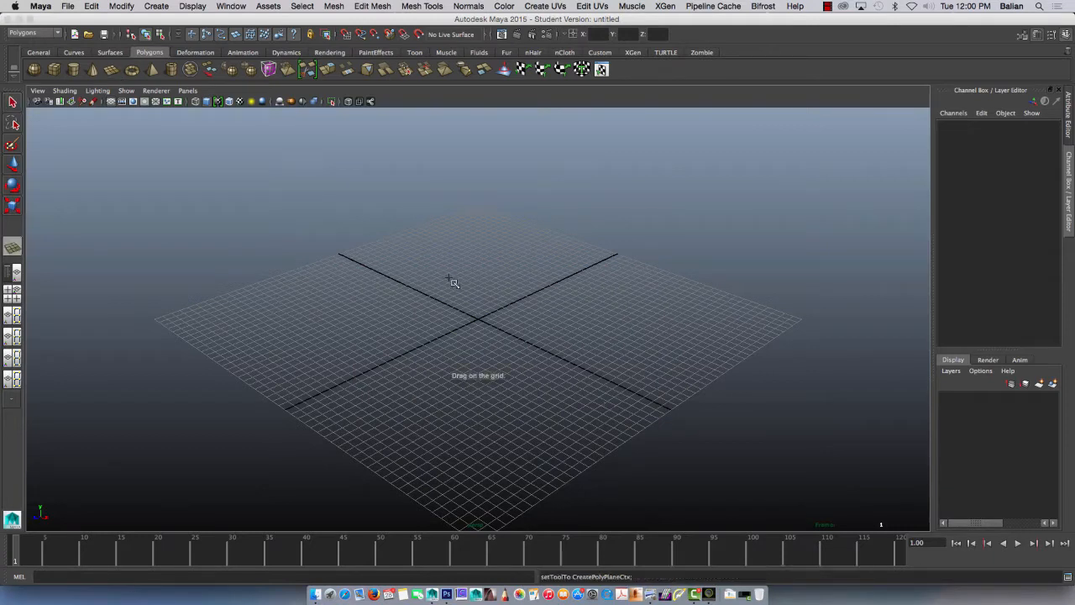
drag(431, 269, 614, 410)
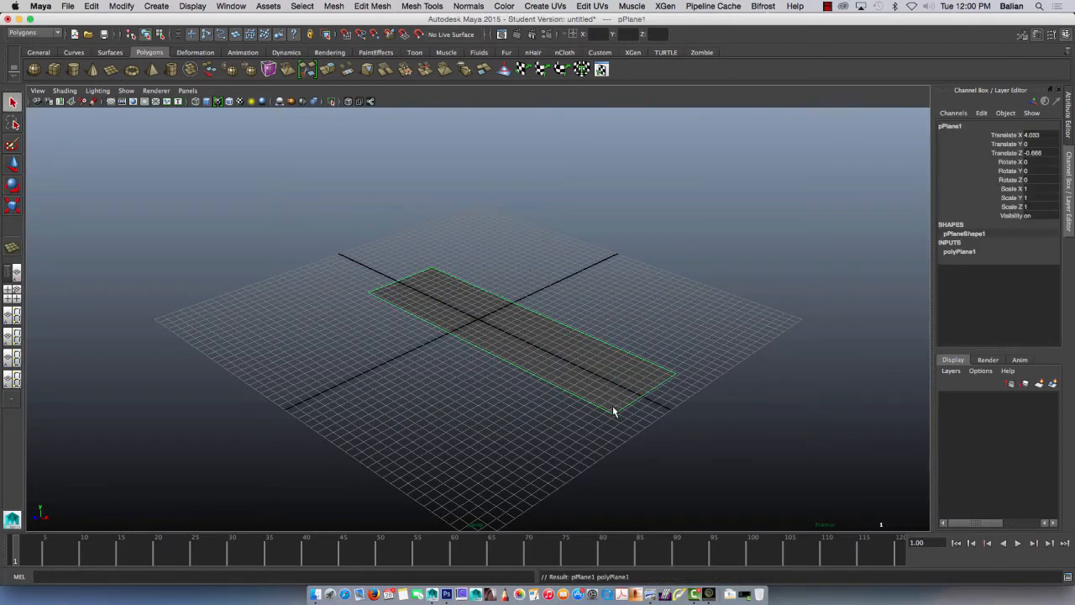
key(ctrl+z)
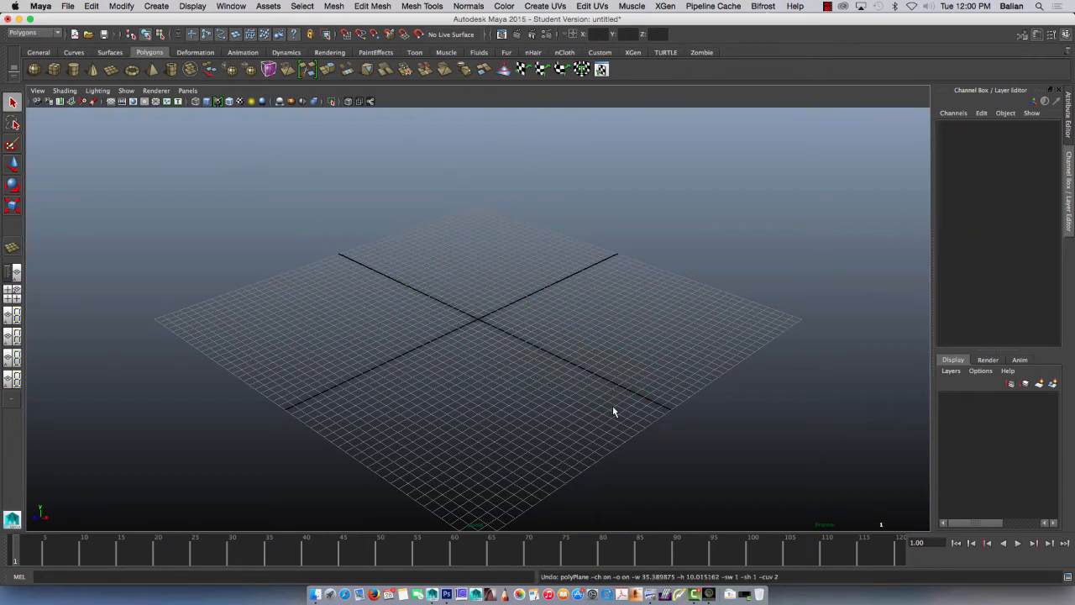
Step: Turn off Interactive Creation for polygon primitives
click(156, 6)
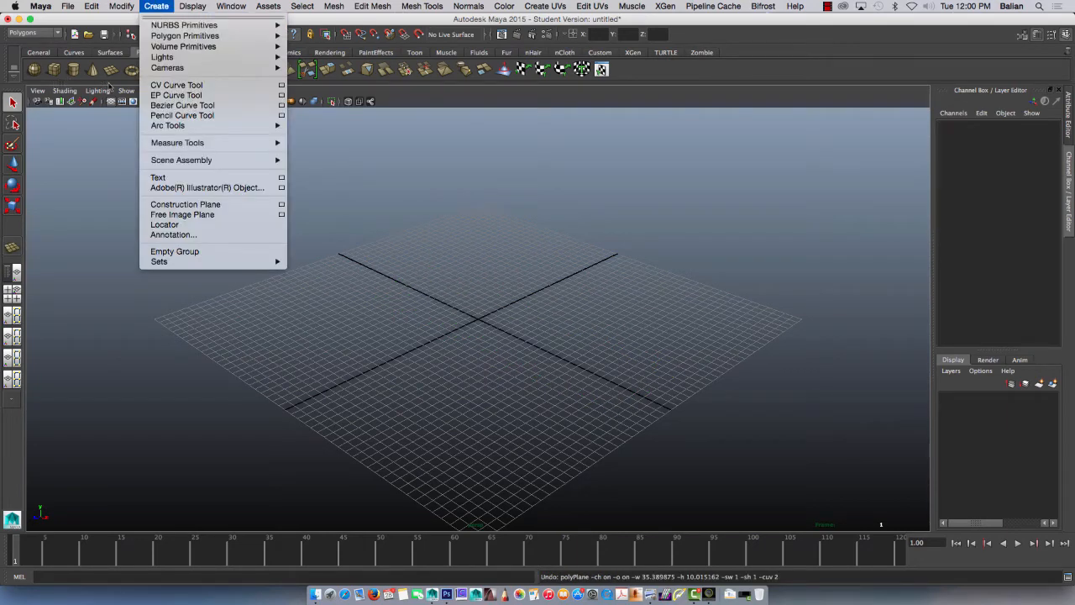
mouse_move(172, 39)
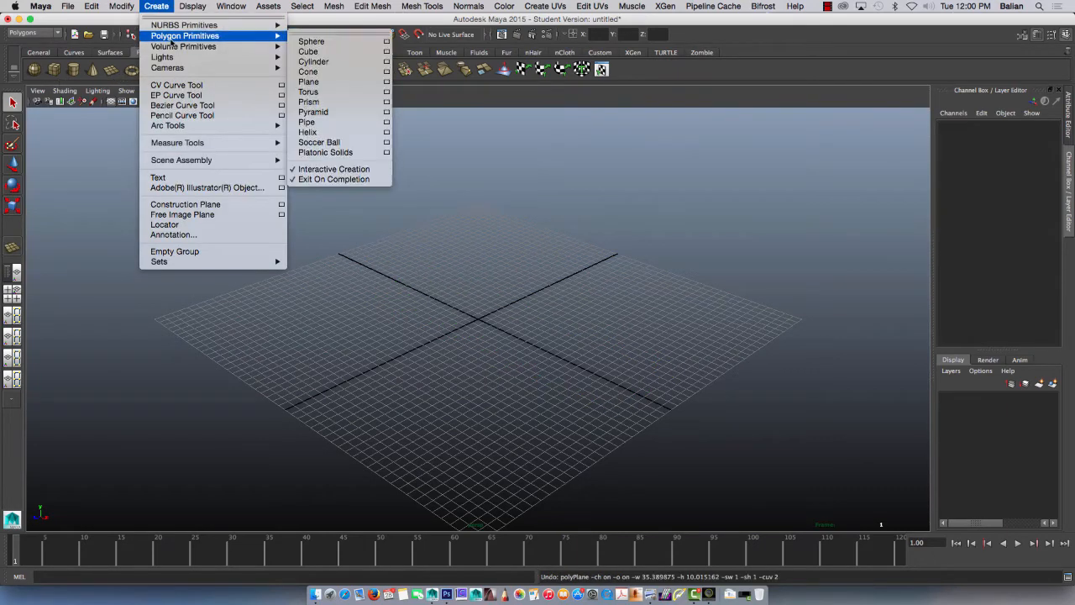
click(307, 168)
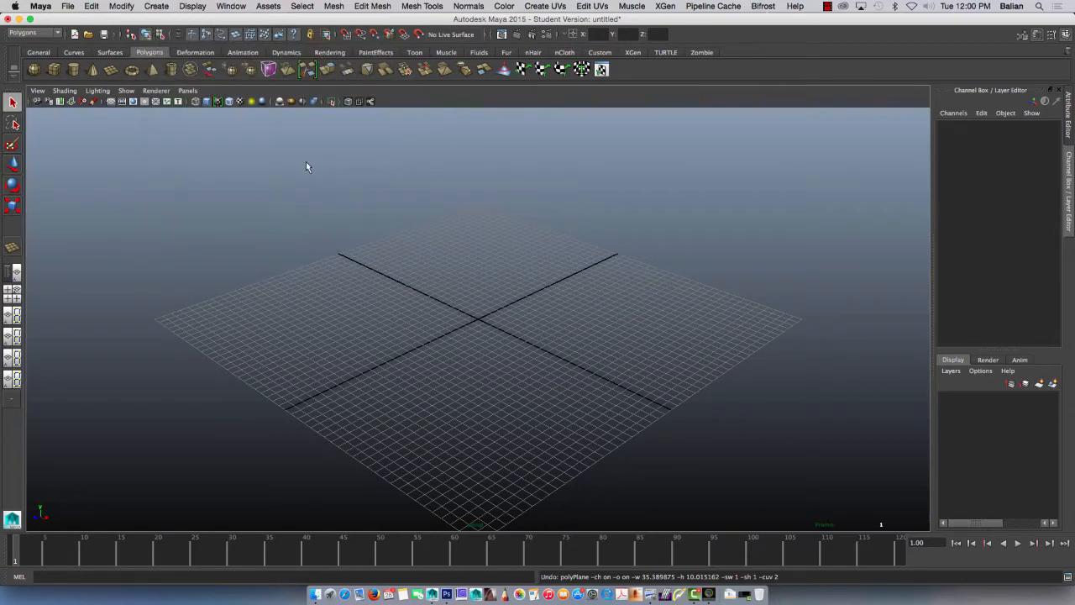
Step: Create a polygon plane at the origin and set its width and height subdivisions to 1
click(114, 71)
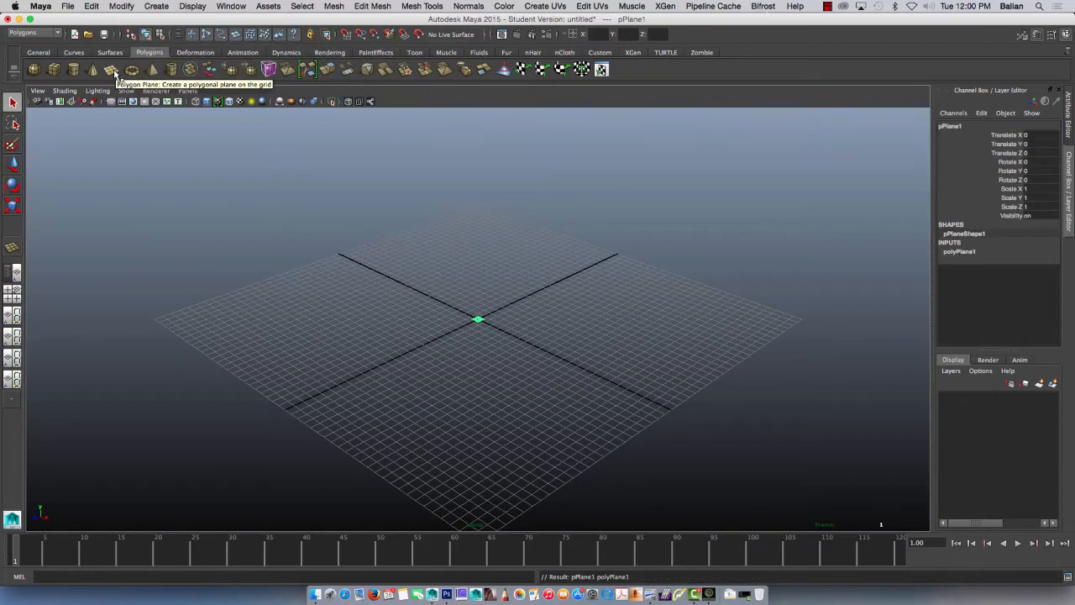
key(f)
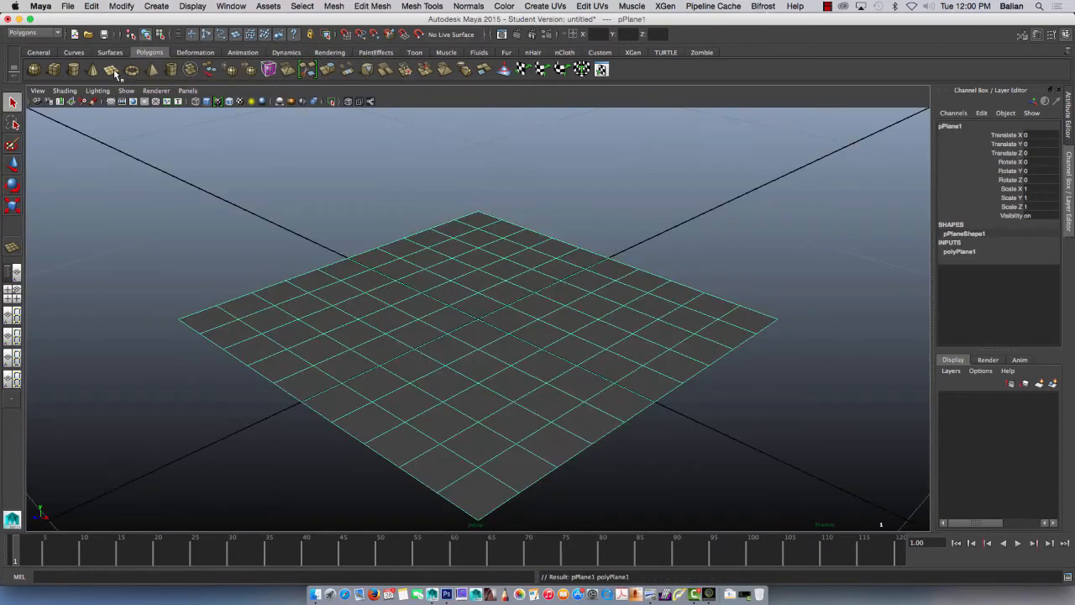
click(957, 252)
drag(1020, 278, 1037, 287)
text(1)
key(Return)
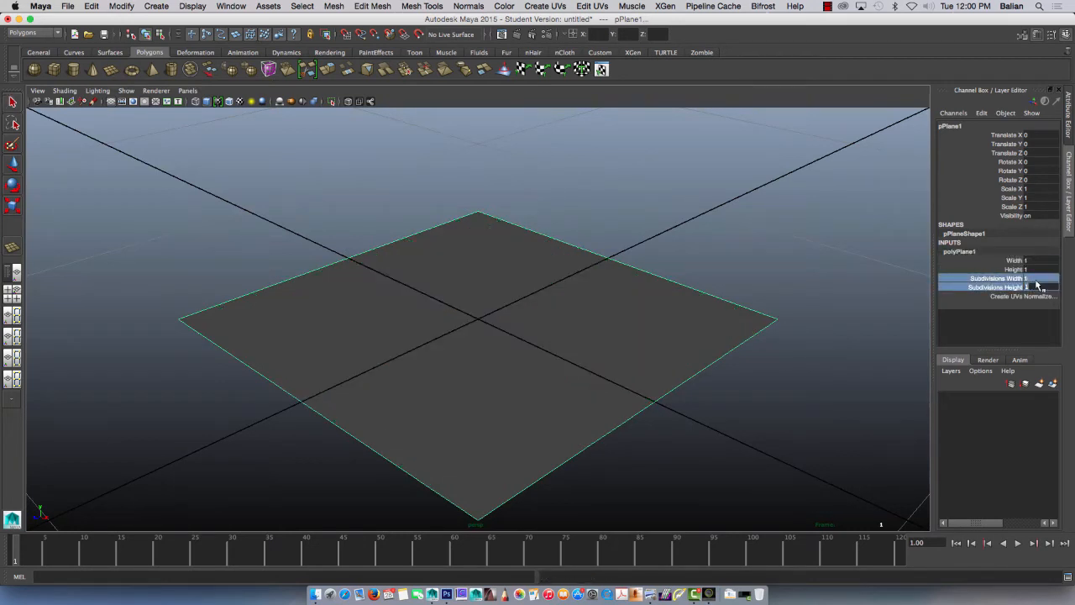
Step: Set the polygon plane's width and height to 12
drag(1034, 260, 1014, 253)
text(12)
key(Return)
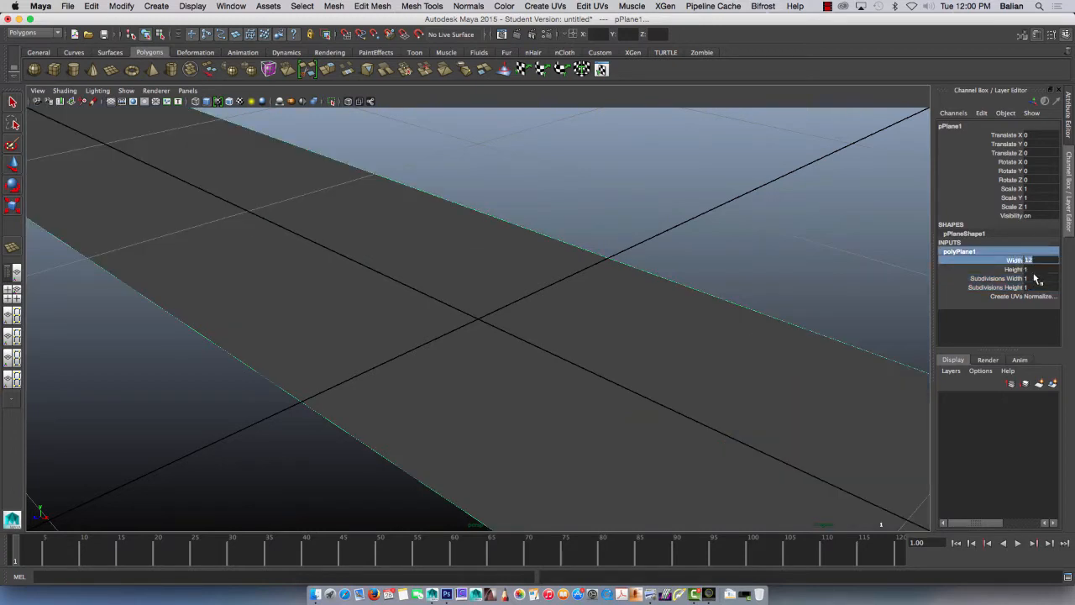
click(1031, 269)
text(12)
key(Return)
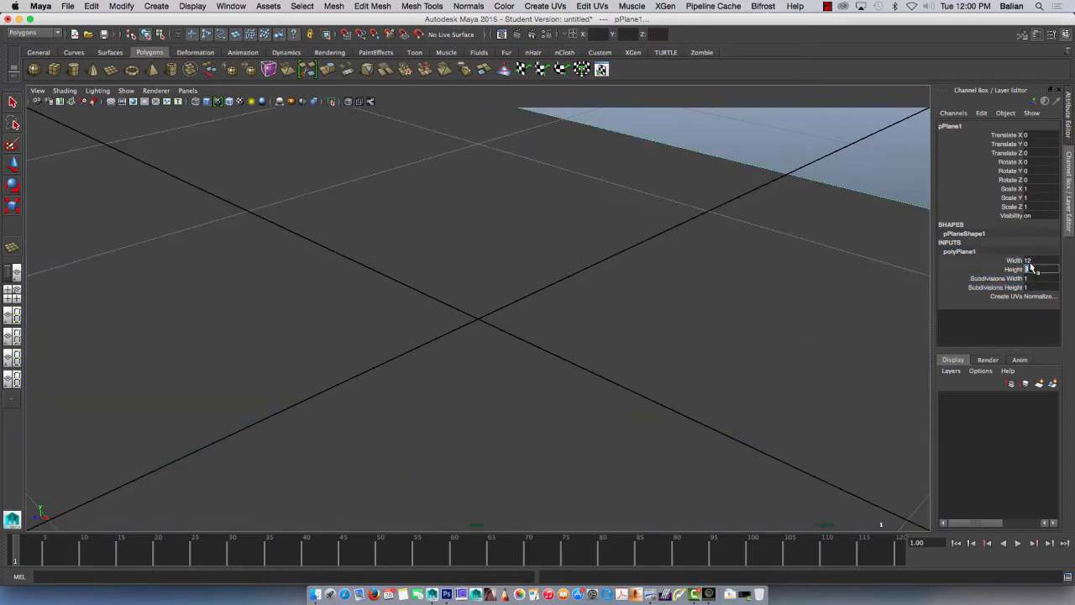
Step: Rotate the polygon plane 90 degrees about the X axis so that it stands upright
alt+right_drag(543, 334, 105, 147)
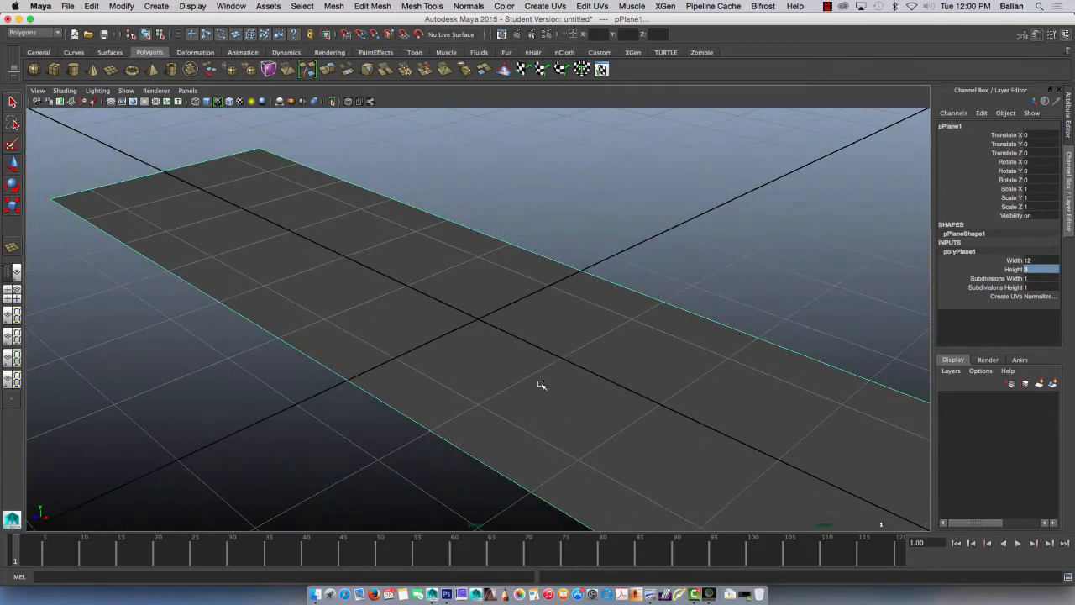
alt+right_drag(541, 384, 299, 242)
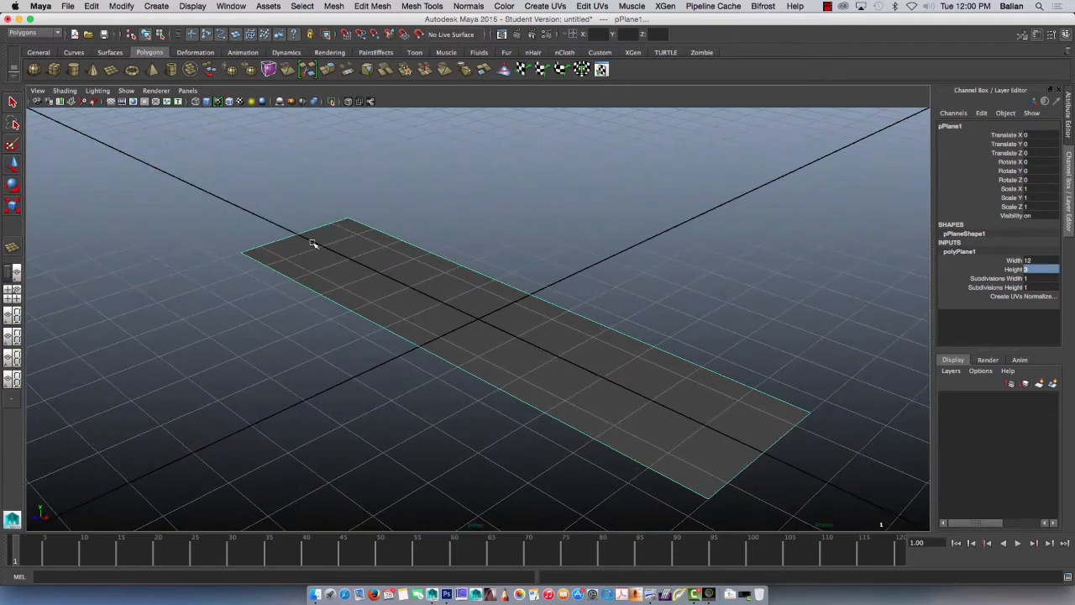
key(e)
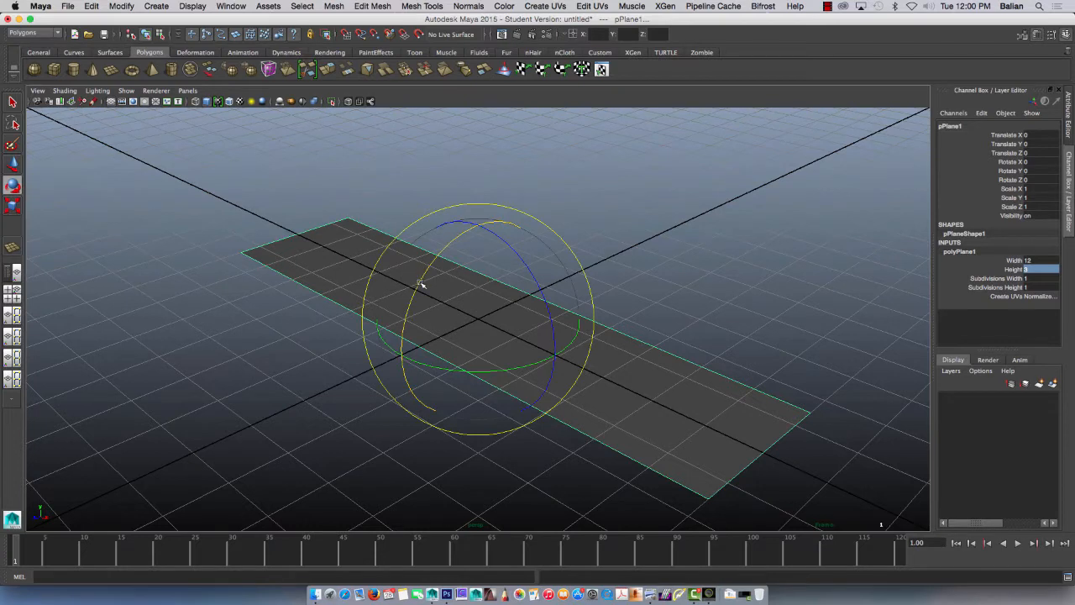
drag(412, 298, 407, 307)
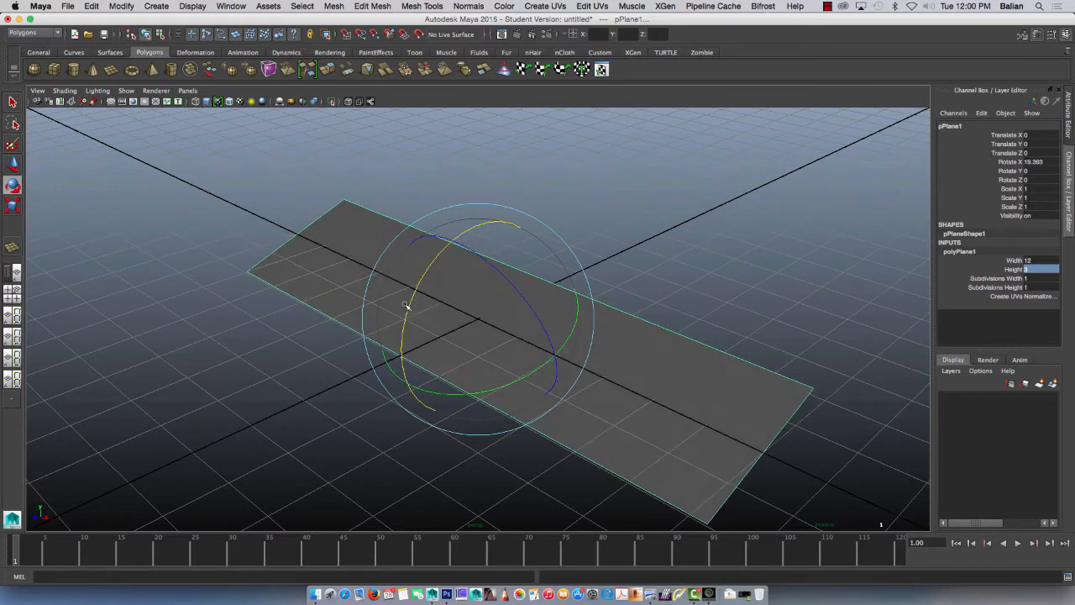
click(1041, 161)
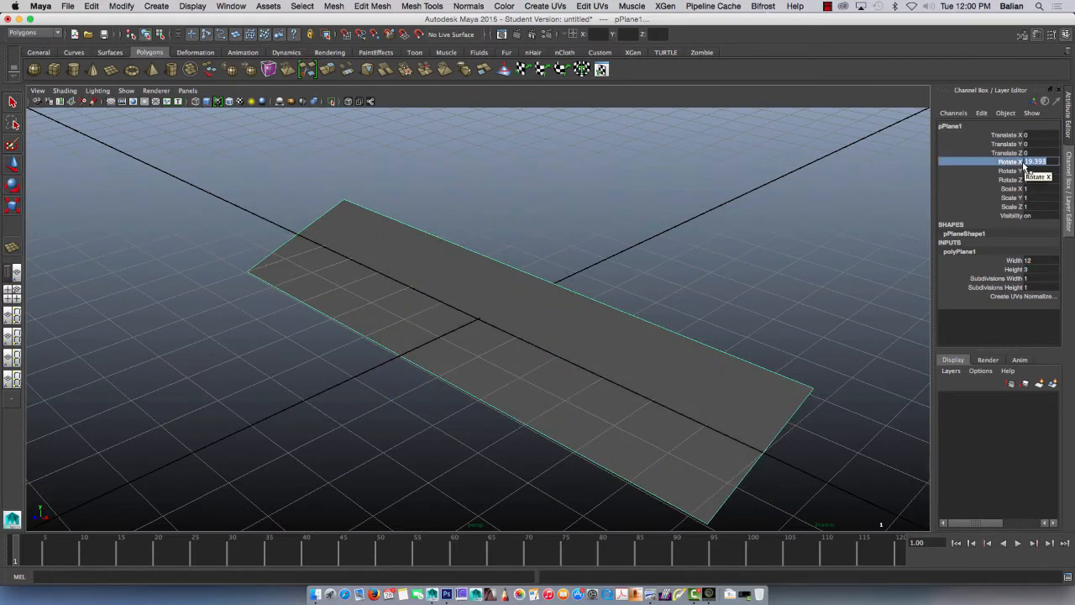
text(90)
key(Return)
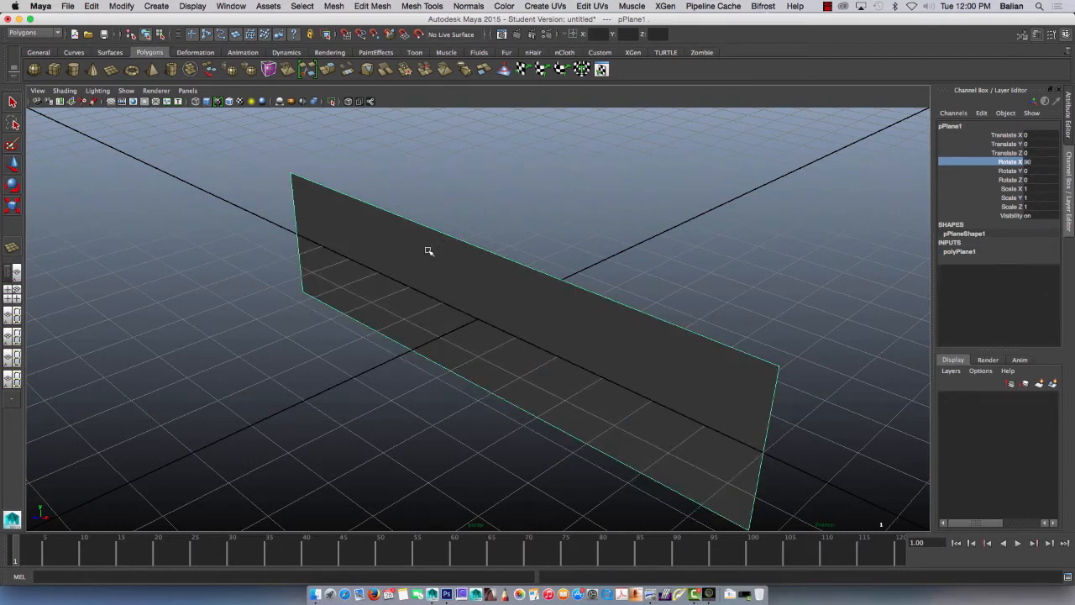
Step: Move the upright plane back along the Z axis to about -8
key(w)
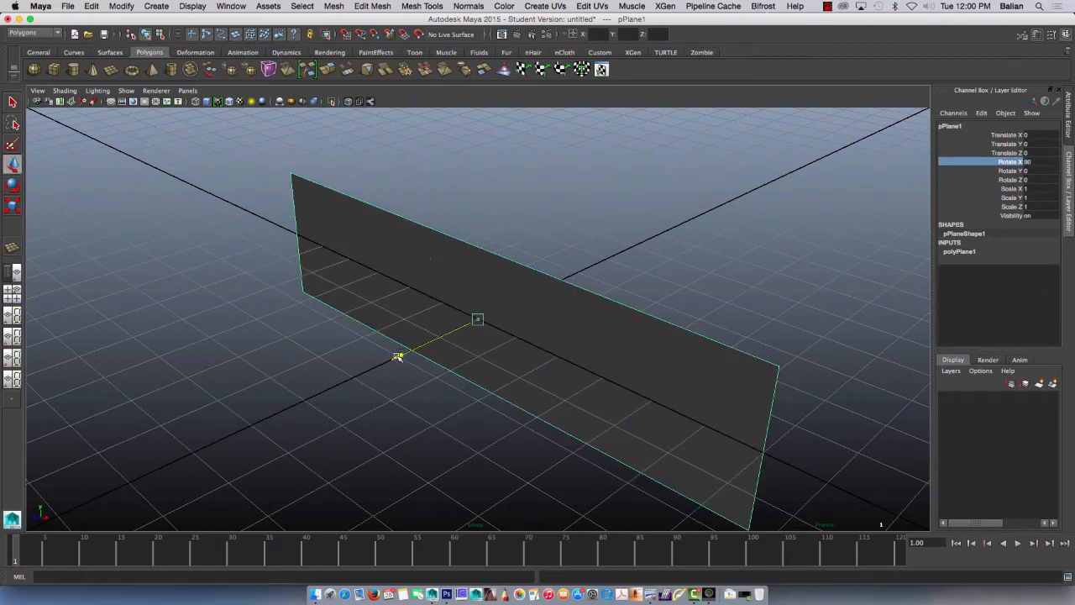
drag(398, 356, 655, 237)
alt+drag(418, 329, 324, 370)
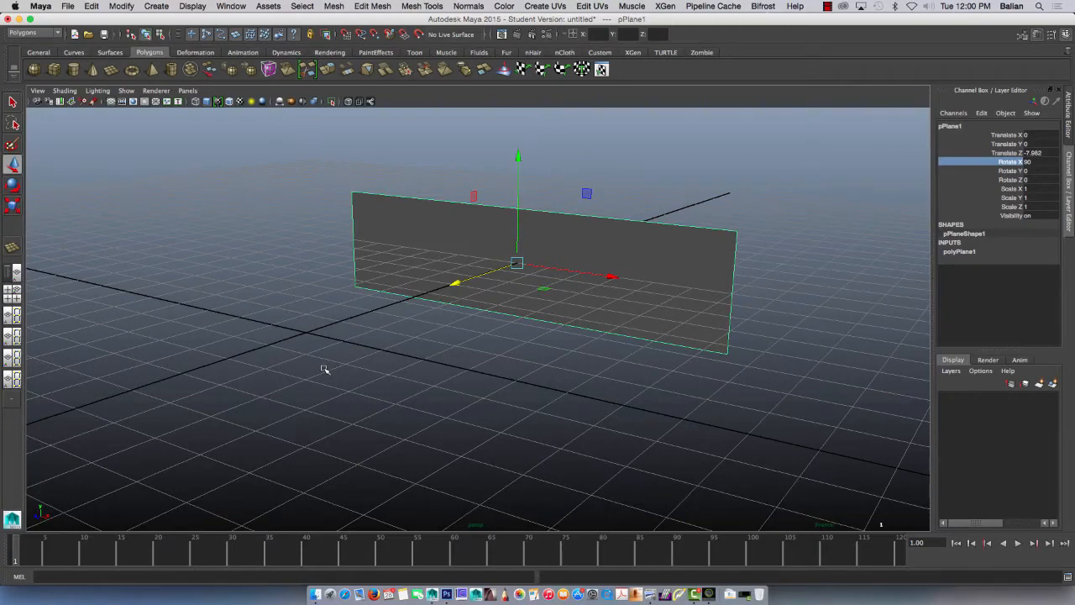
Step: Assign a new Lambert material to the plane and rename the plane's mesh shape to BG
right_drag(577, 252, 561, 477)
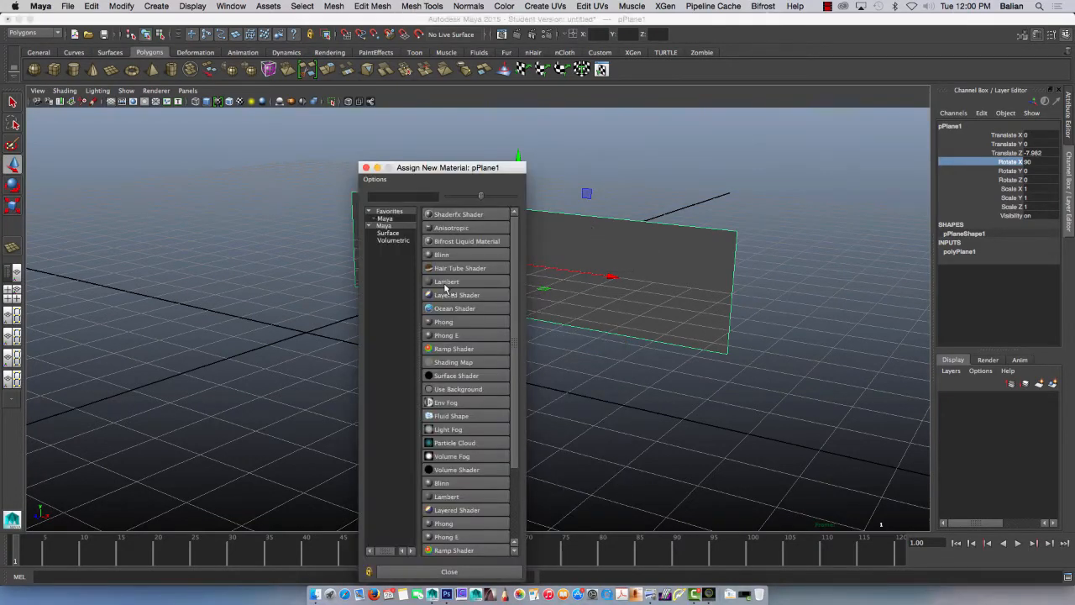
click(444, 283)
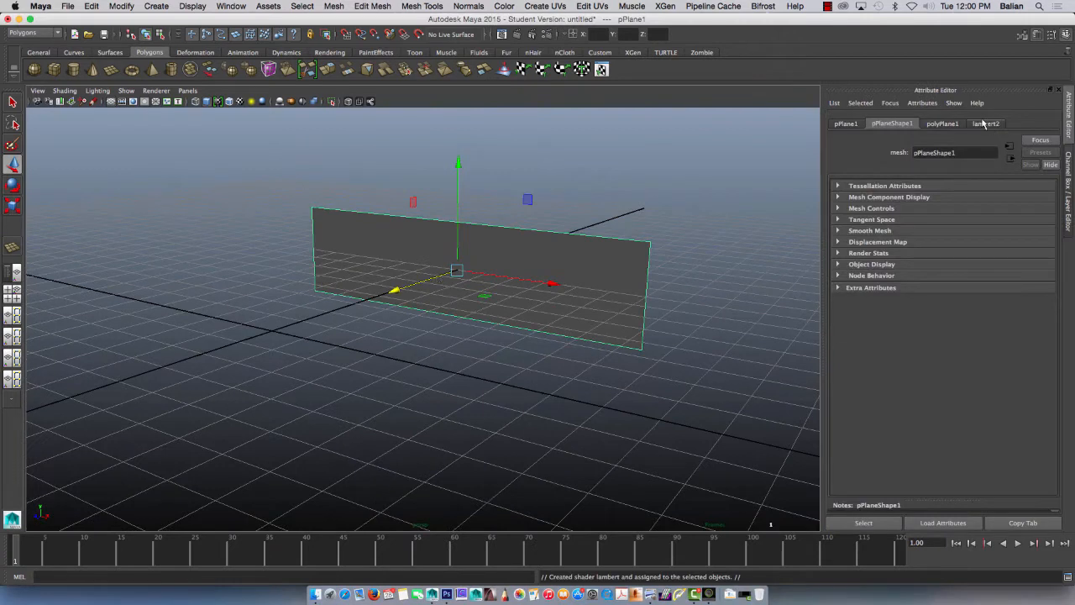
double_click(936, 152)
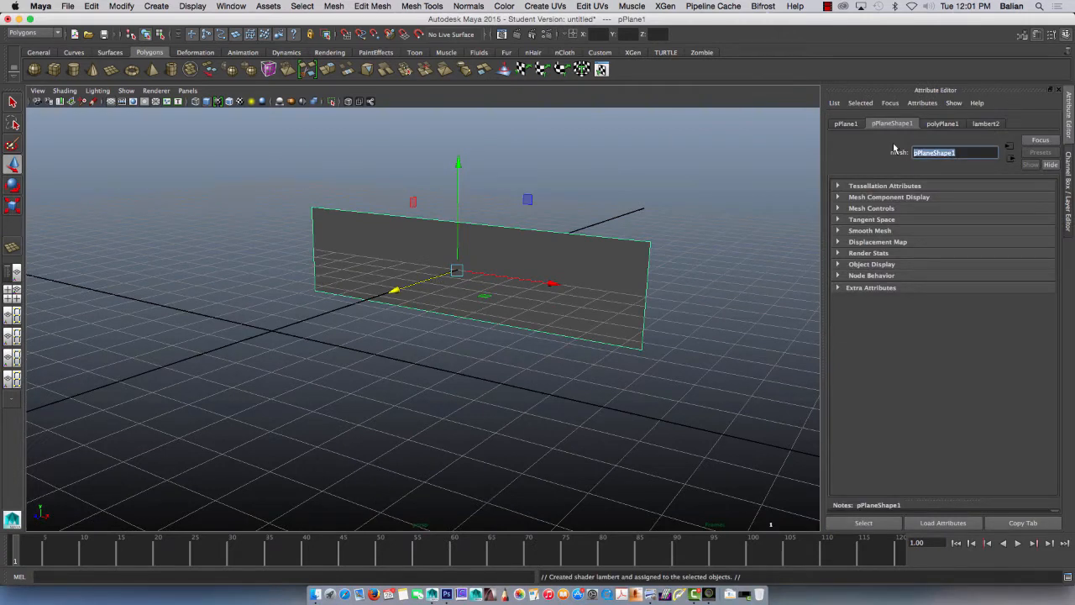
text(BG)
key(Return)
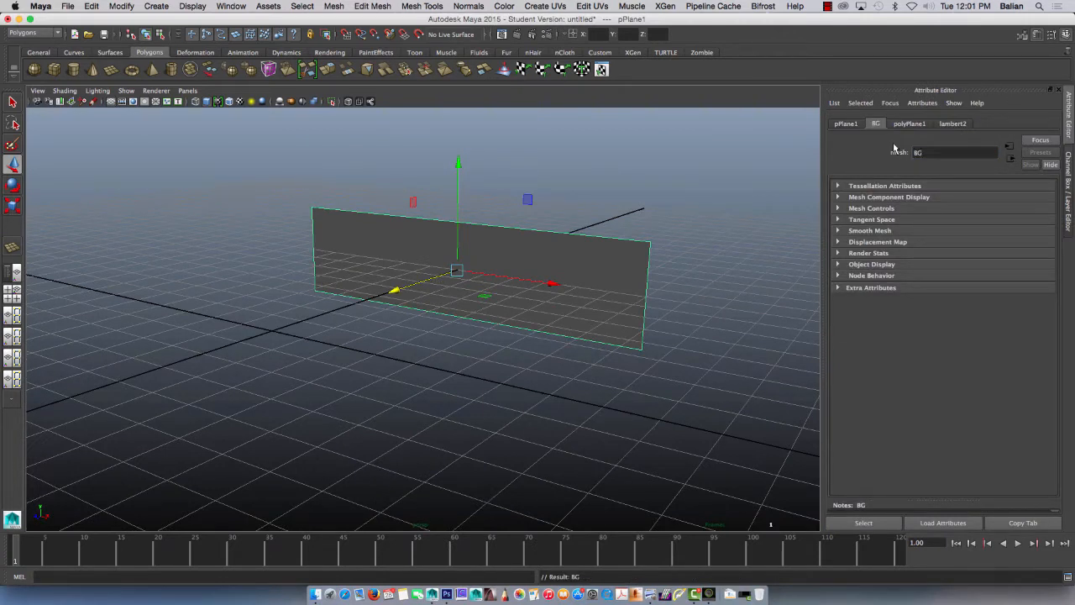
Step: Map the Lambert color to a File texture using "Screen Shot 2015-04-28 at 11.58.58 AM.png" from the Desktop, and turn on textured display
click(954, 124)
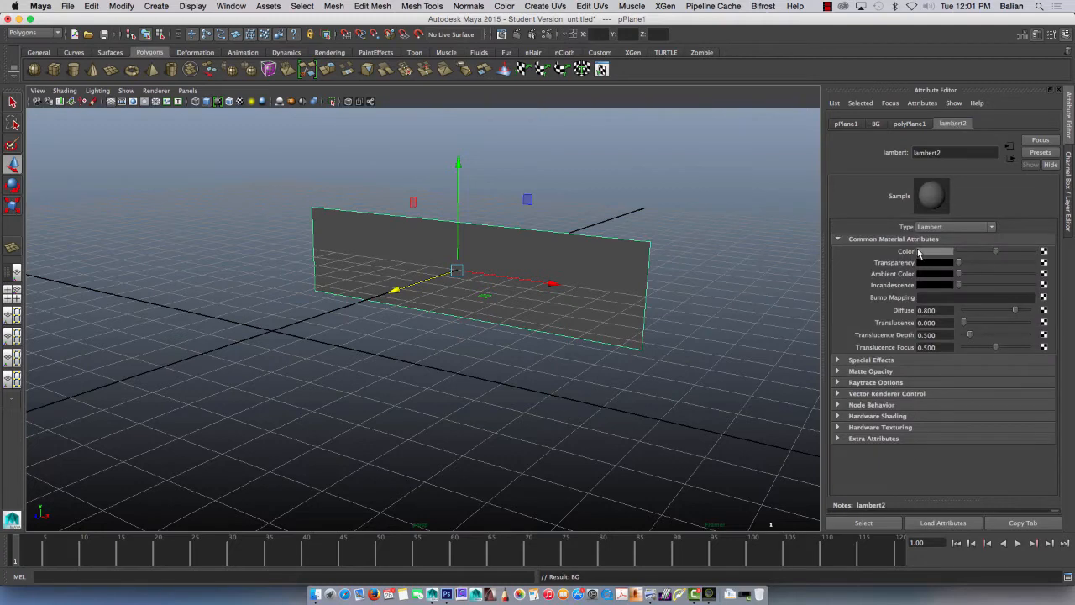
click(1043, 250)
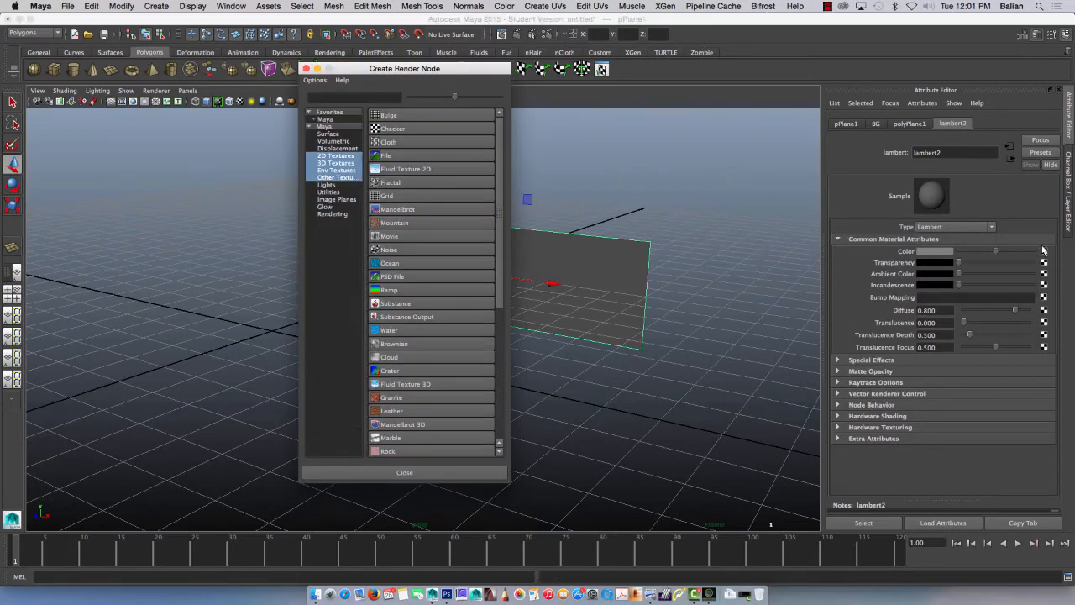
click(385, 156)
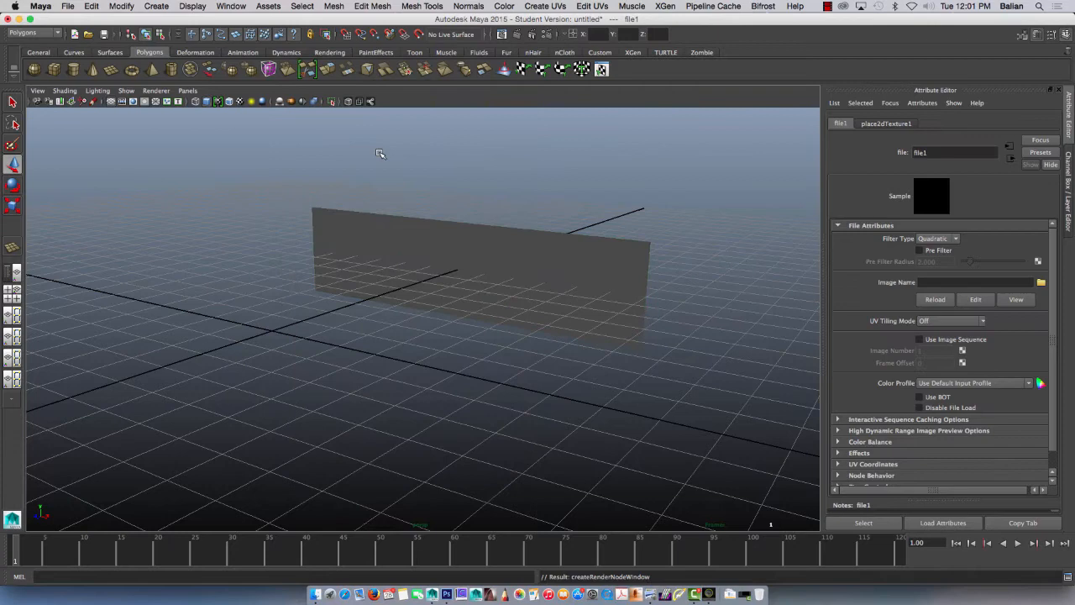
click(1042, 282)
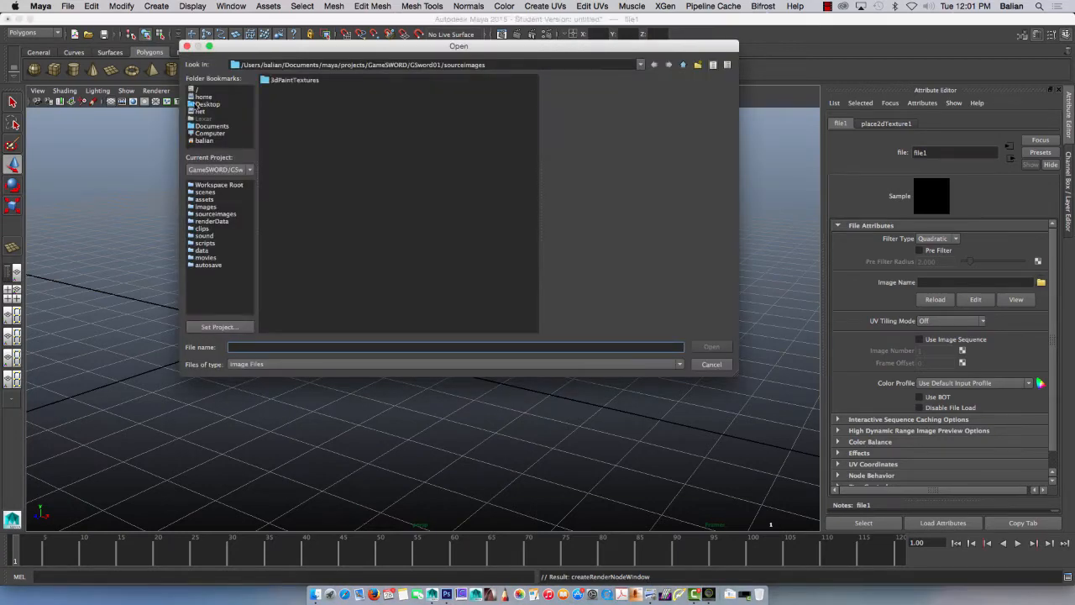
click(202, 104)
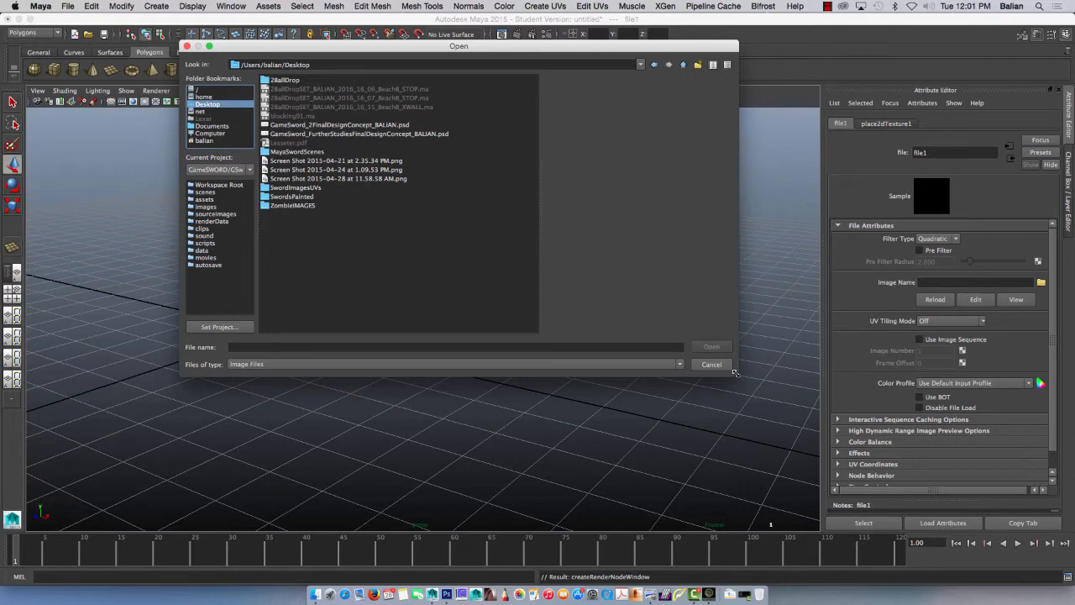
drag(737, 374, 817, 484)
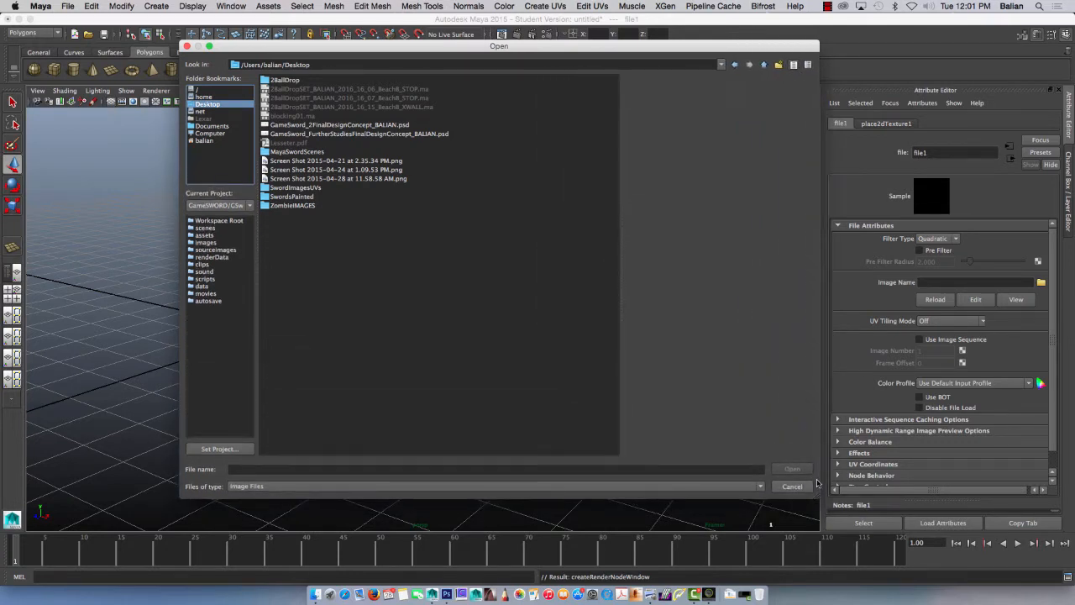
click(345, 178)
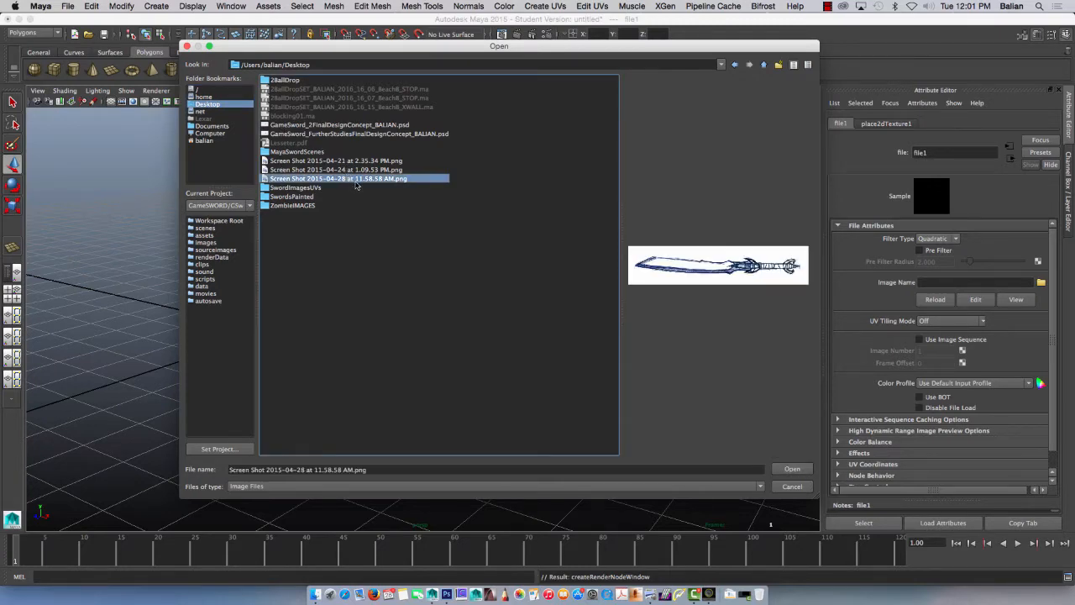
click(781, 468)
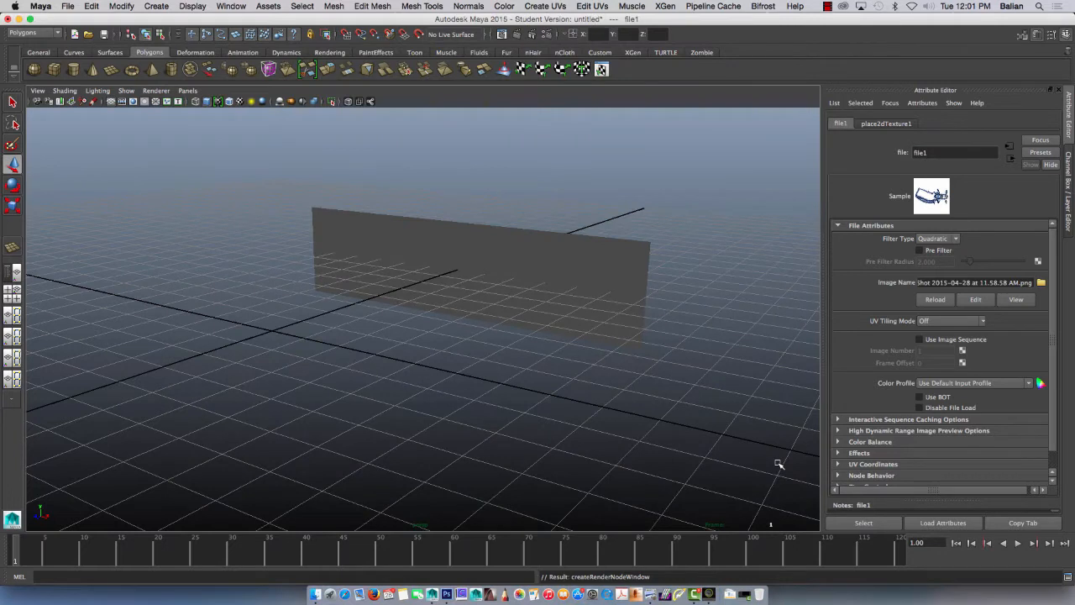
key(6)
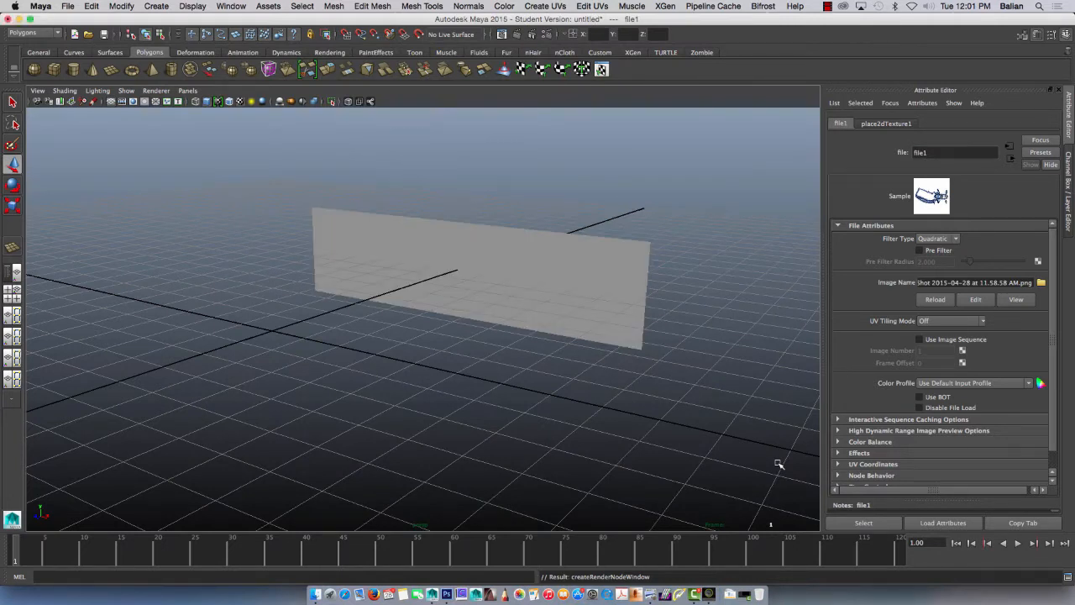
Step: Apply a planar UV mapping to the plane, projected from the Z axis, and close the mapping options
drag(292, 194, 674, 354)
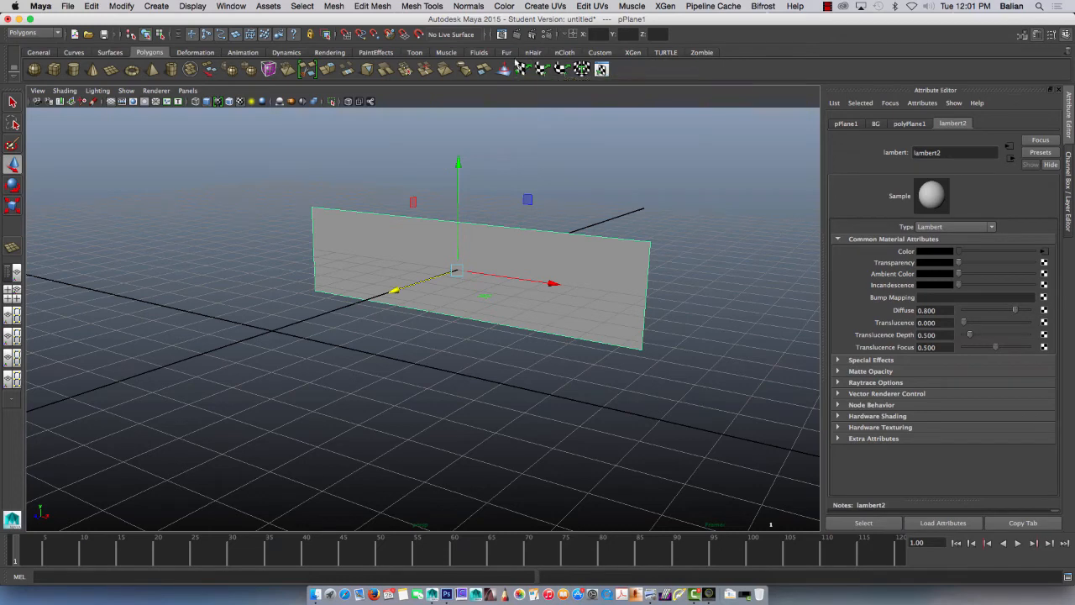
click(592, 6)
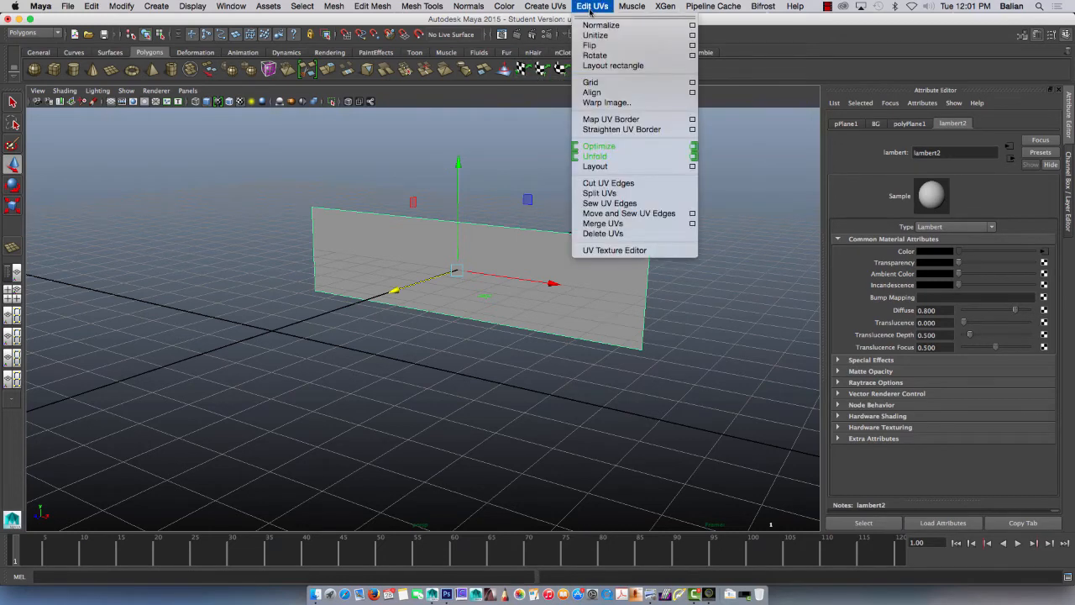
mouse_move(542, 8)
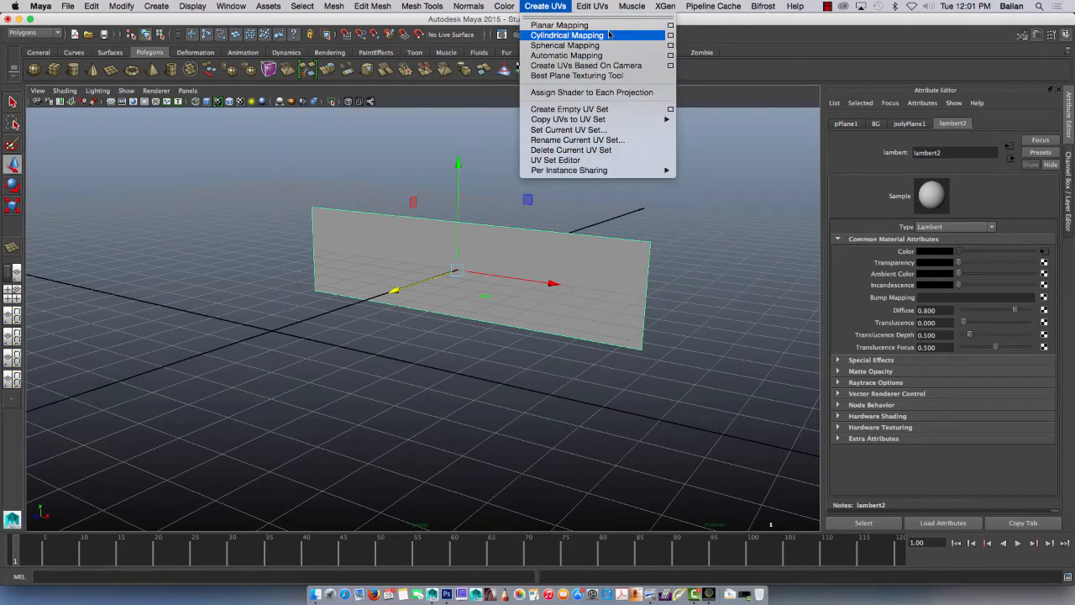
click(672, 26)
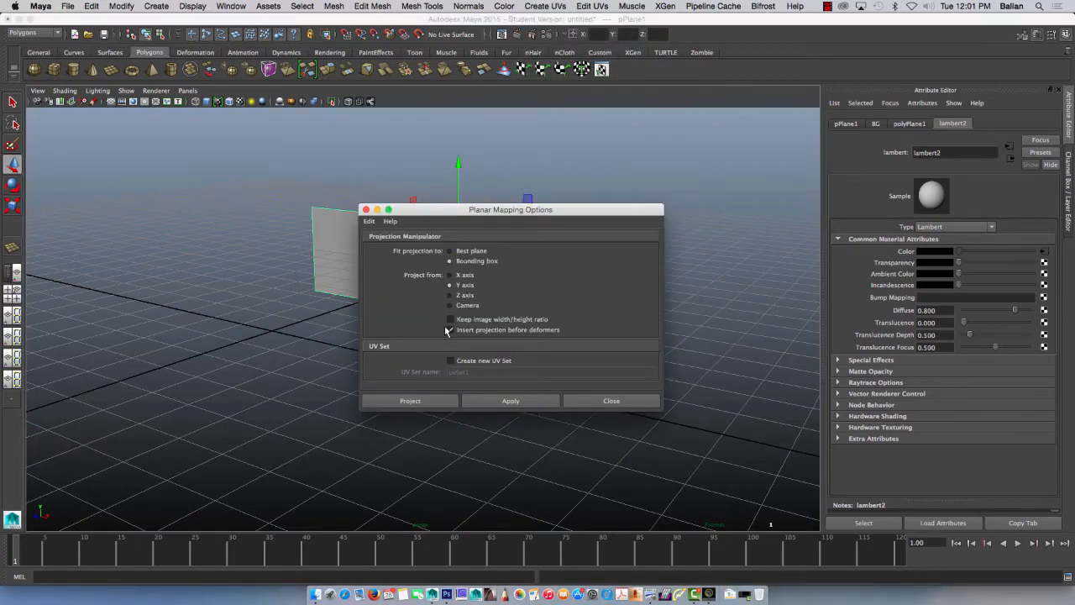
drag(430, 211, 566, 288)
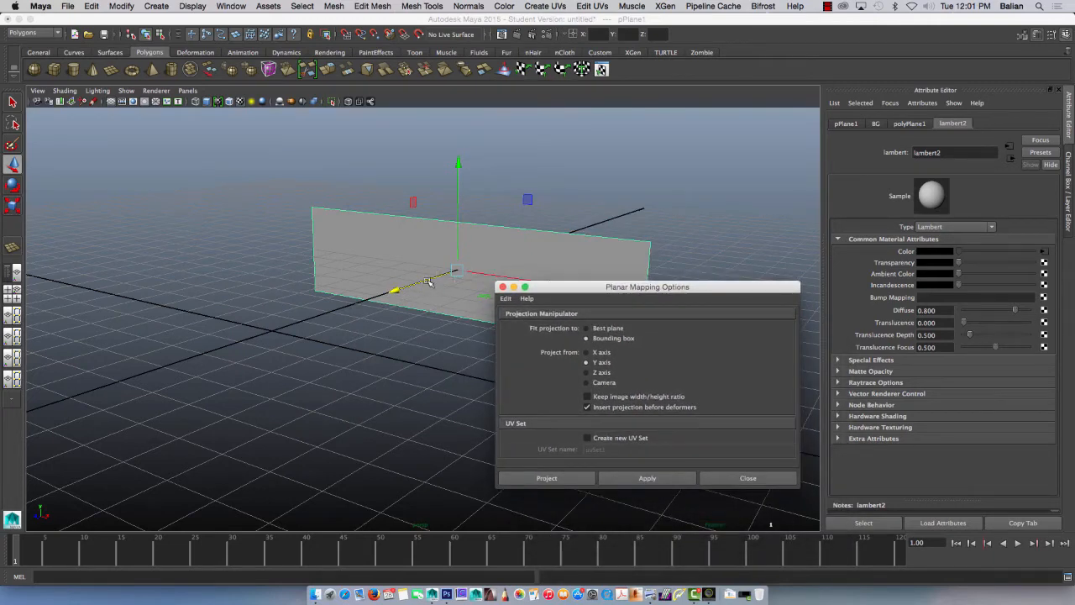
click(586, 372)
click(640, 479)
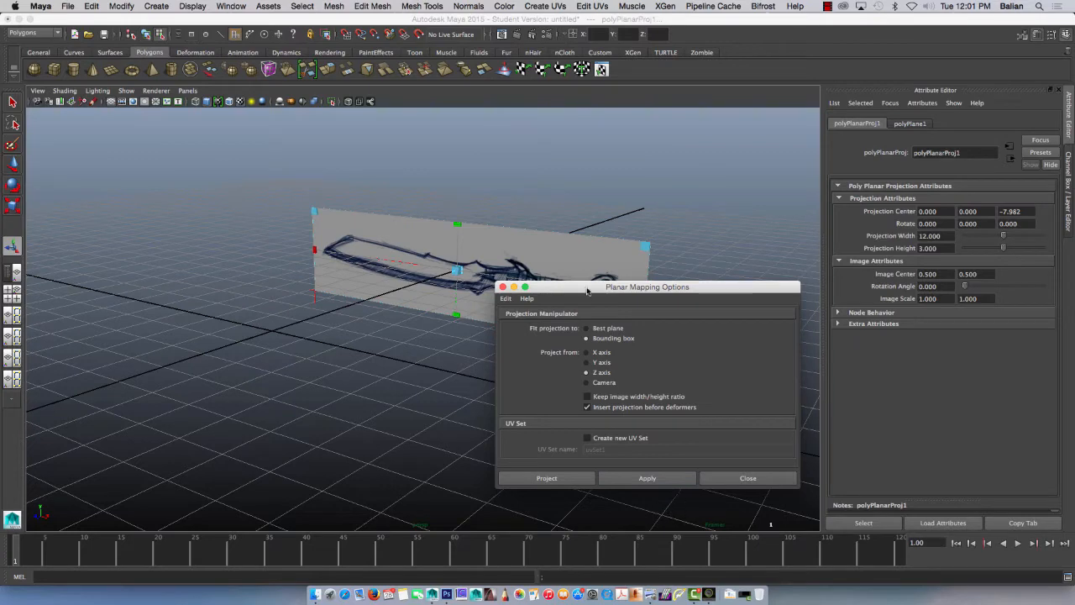
drag(581, 287, 295, 297)
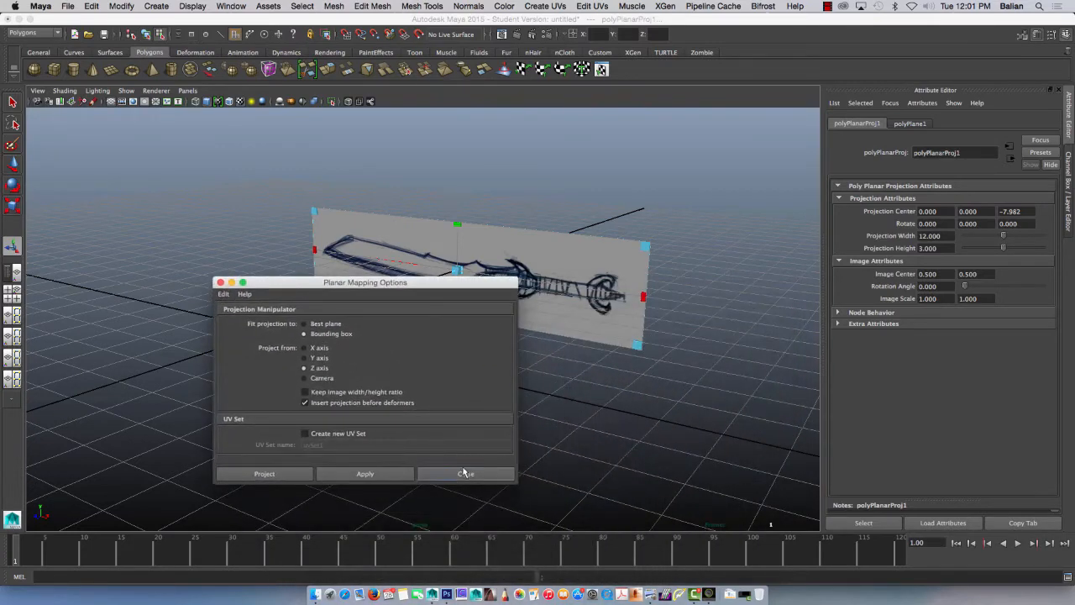
click(465, 475)
Step: Switch the sword image plane from component selection back to object mode and select the whole plane
click(376, 334)
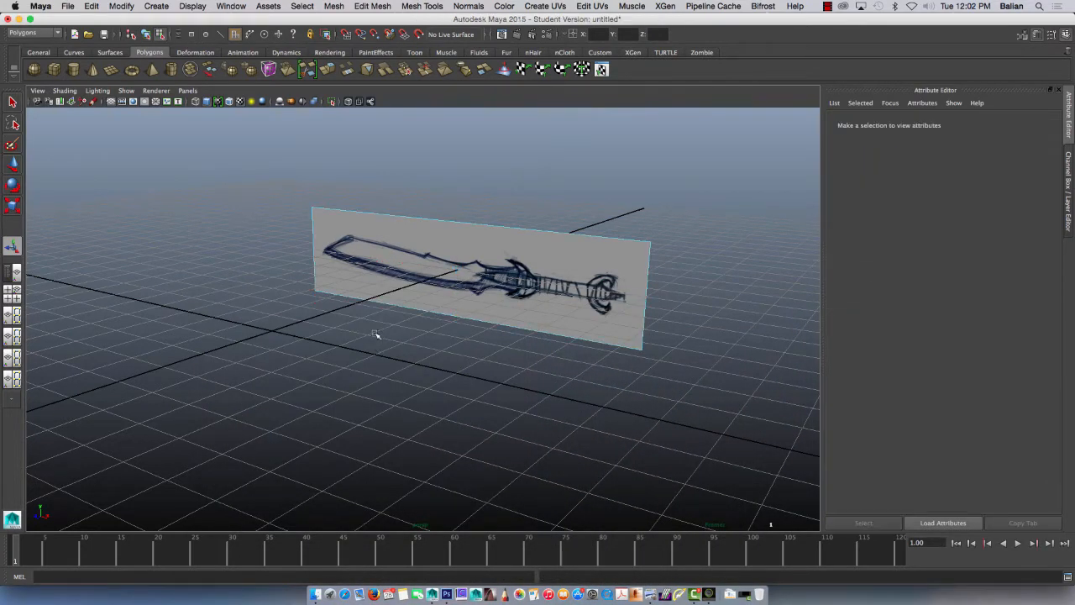
click(418, 267)
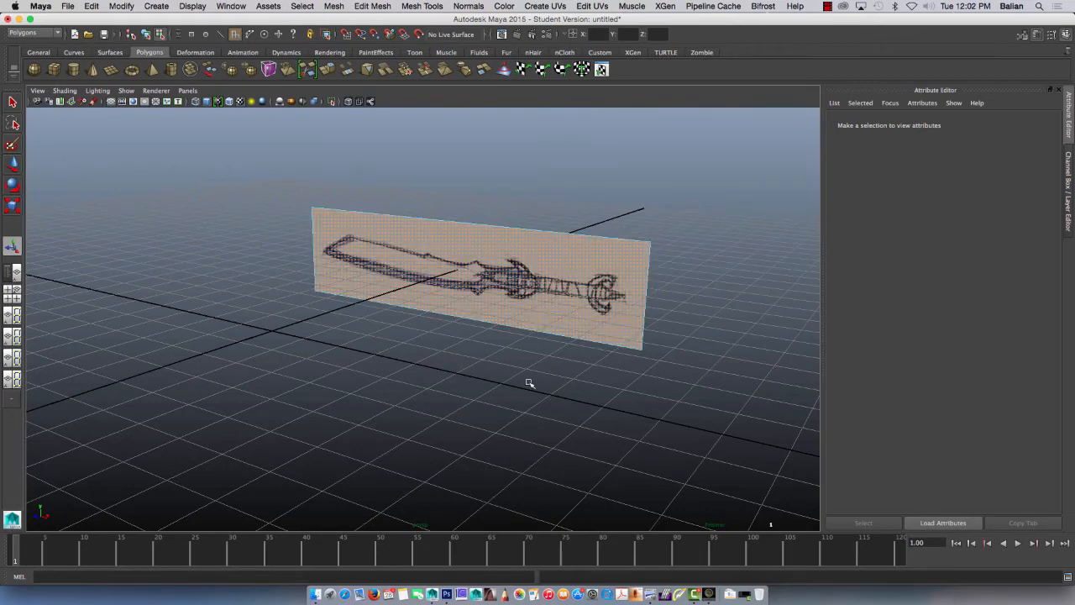
key(w)
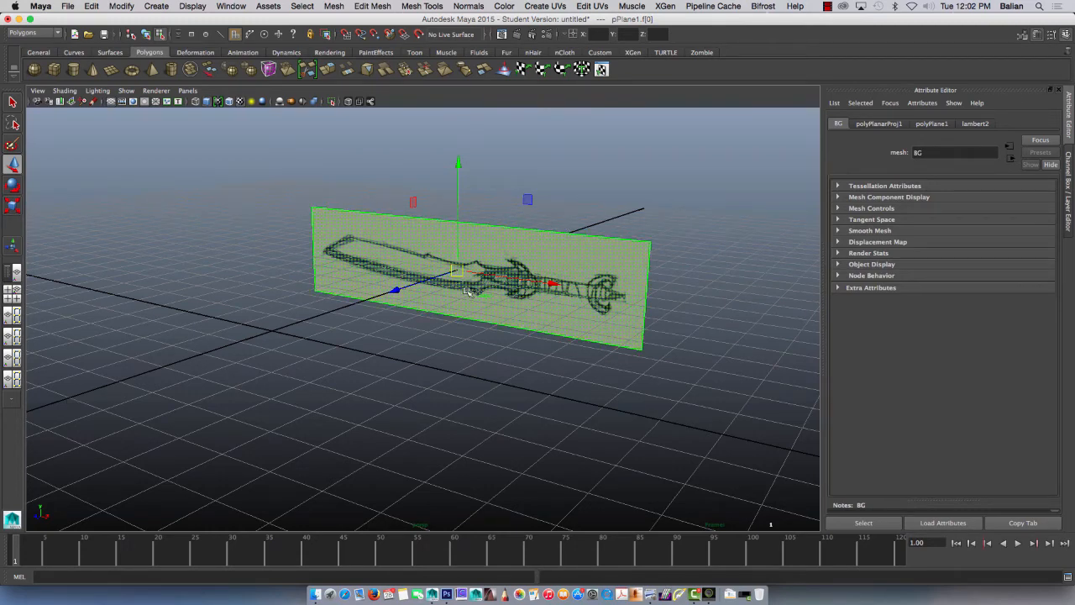
click(472, 361)
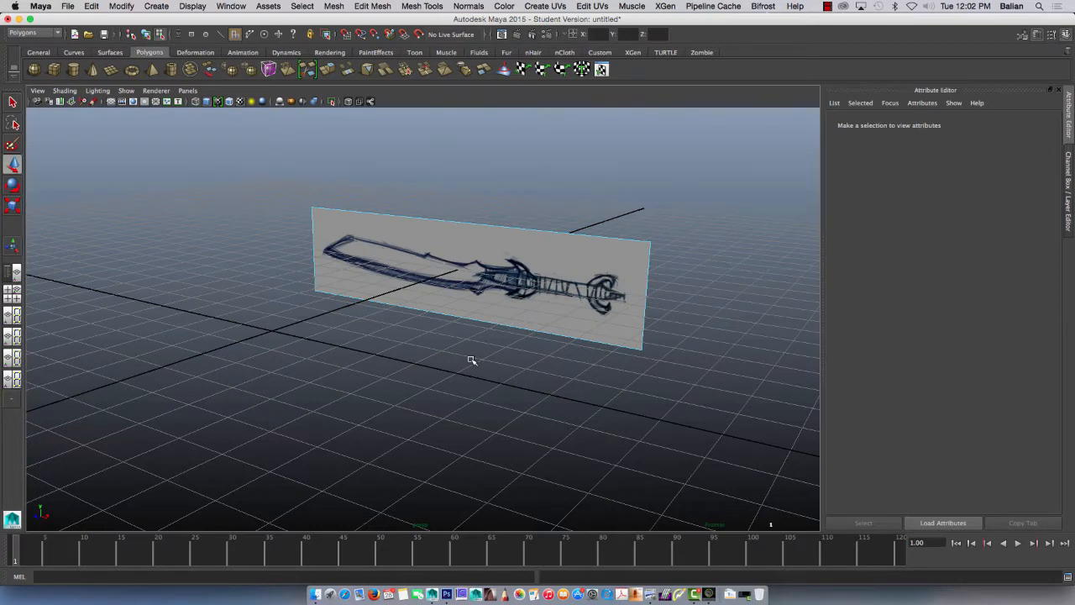
right_drag(473, 259, 499, 244)
click(495, 295)
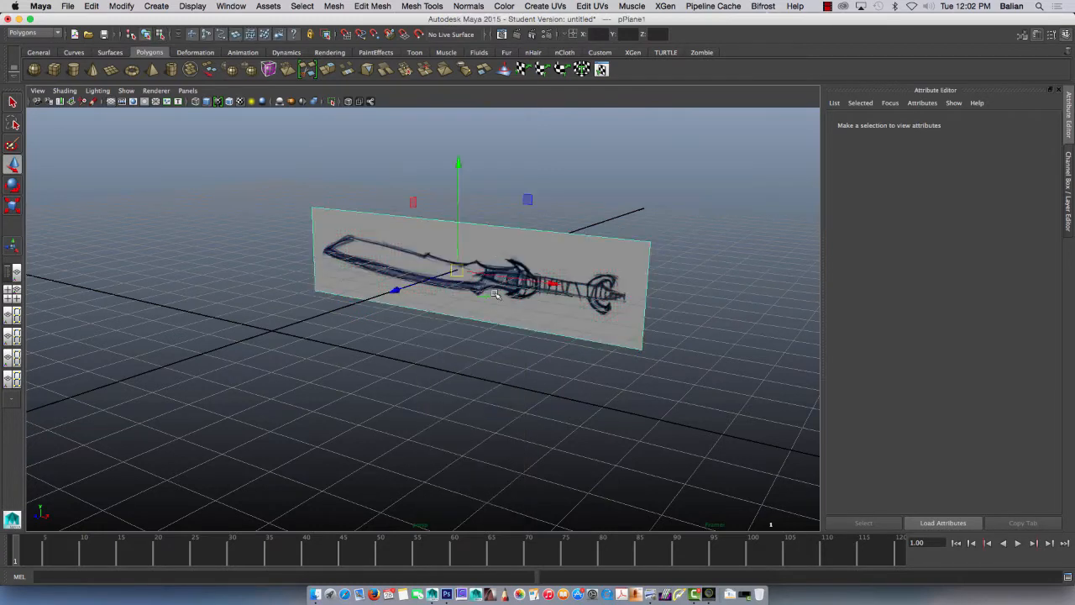
Step: Undo back to before the planar mapping, keeping the plane selected
key(z)
key(z)
key(z)
key(z)
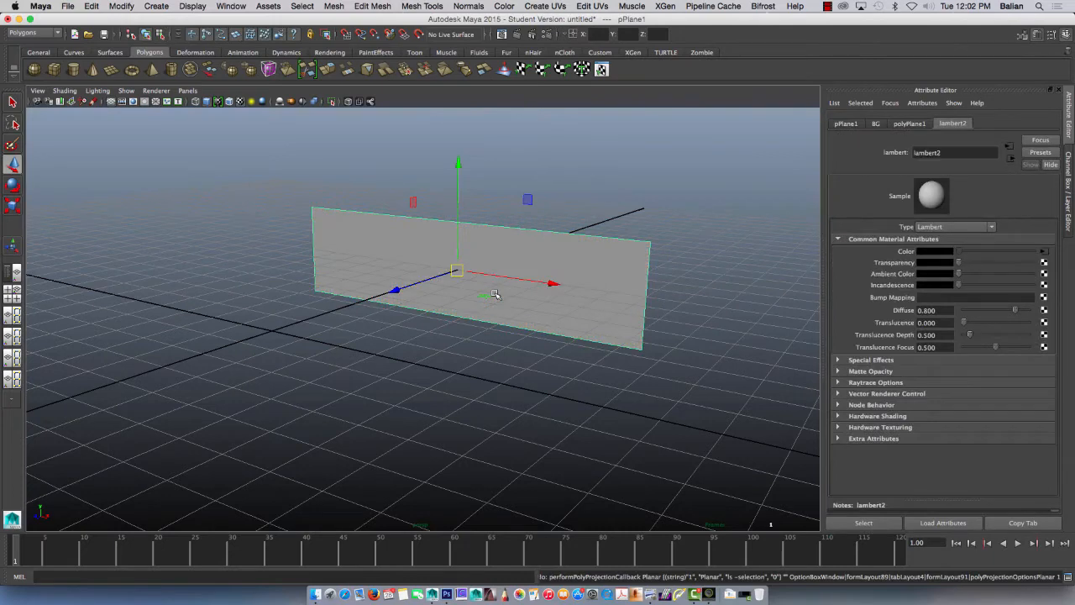
Step: Open the UV Texture Editor for the textured plane and dim the sword sketch shown behind its UVs
click(592, 7)
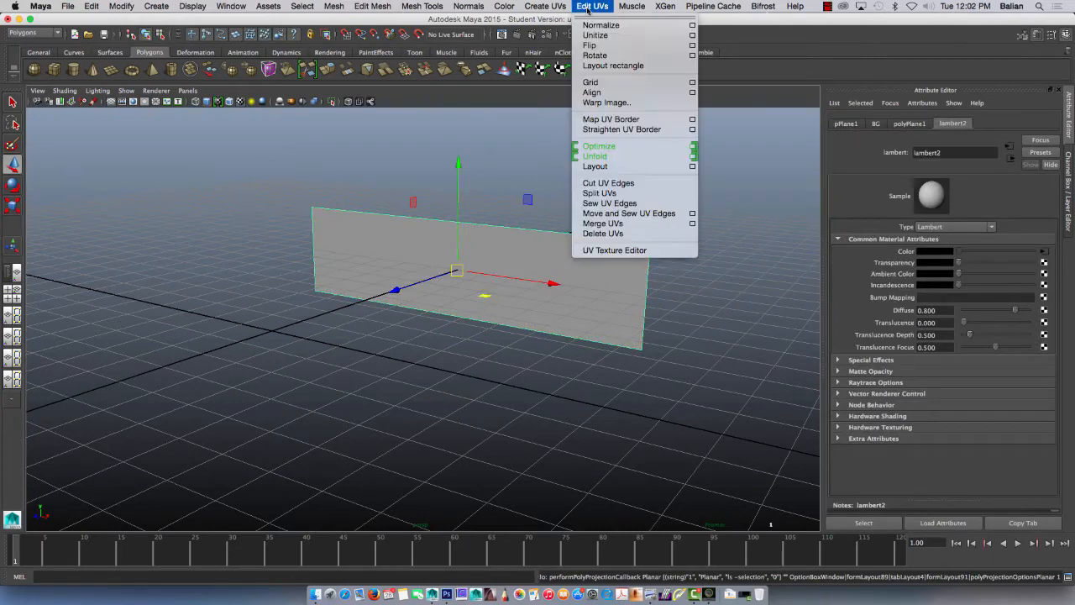
click(614, 250)
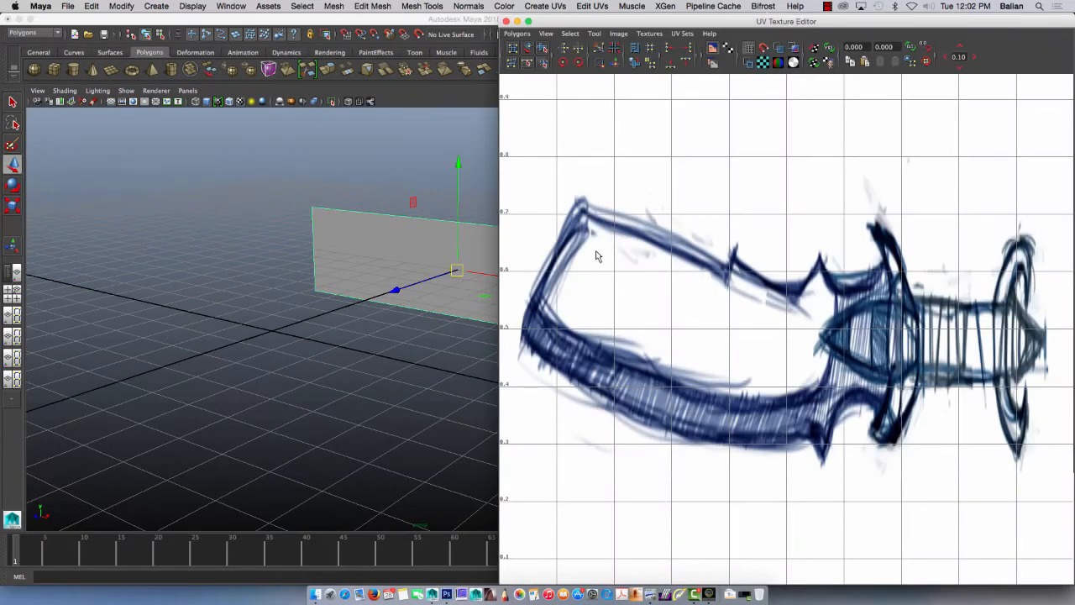
click(712, 64)
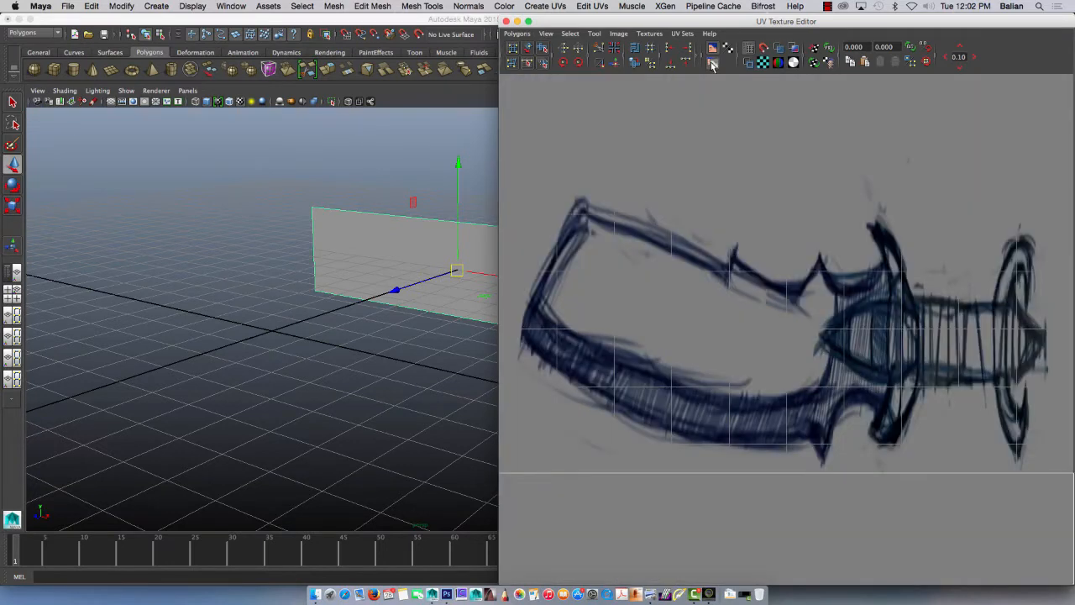
alt+right_drag(733, 355, 552, 227)
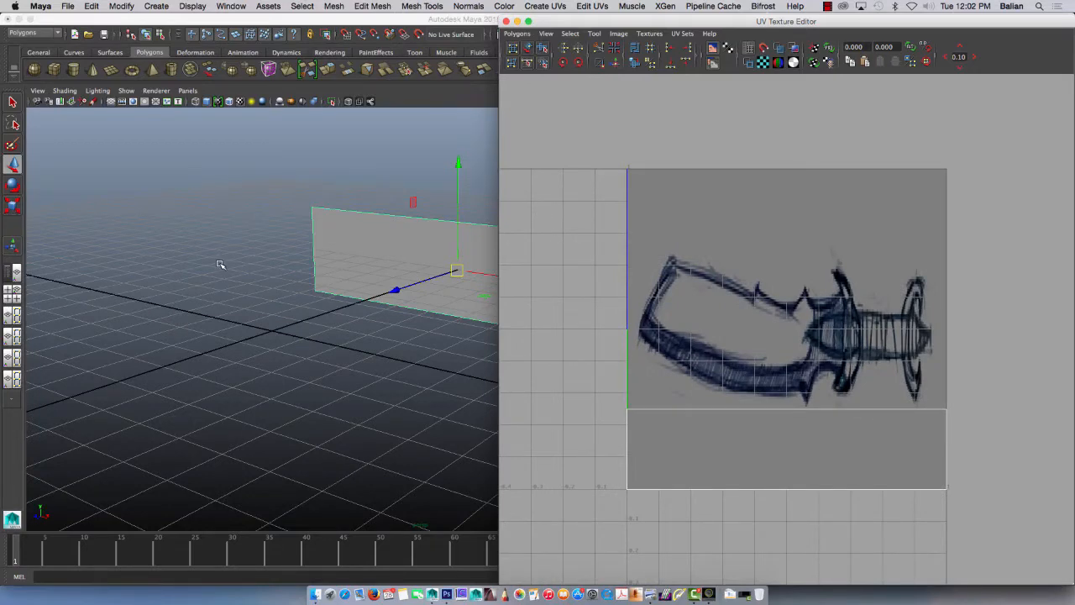
click(329, 367)
alt+drag(324, 377, 236, 395)
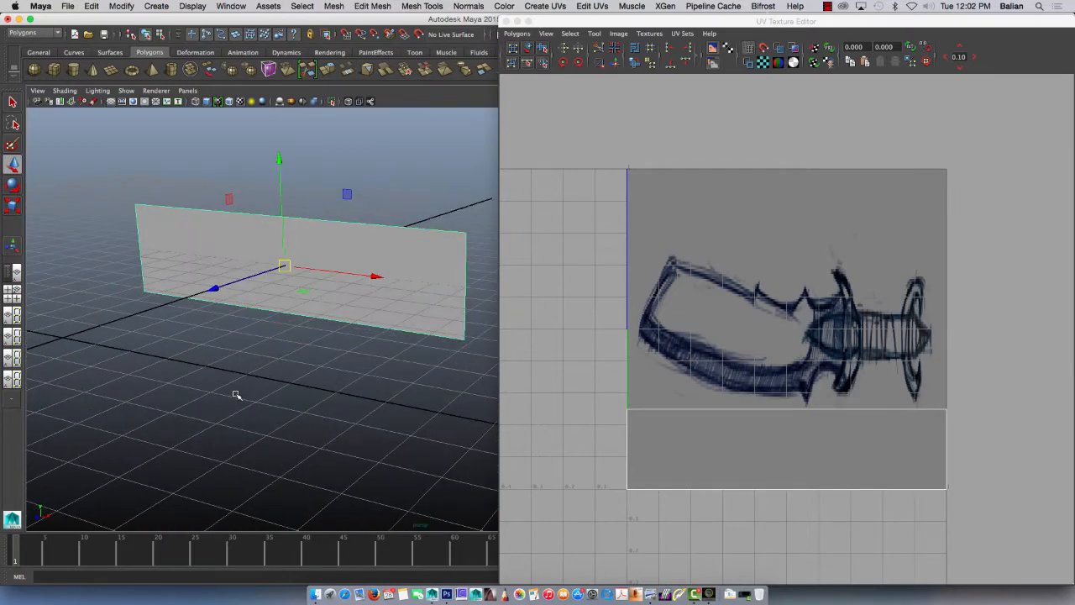
Step: Move the plane's upper and lower UV pairs vertically to frame the sword sketch closely, and close the UV Texture Editor
right_drag(684, 433, 714, 436)
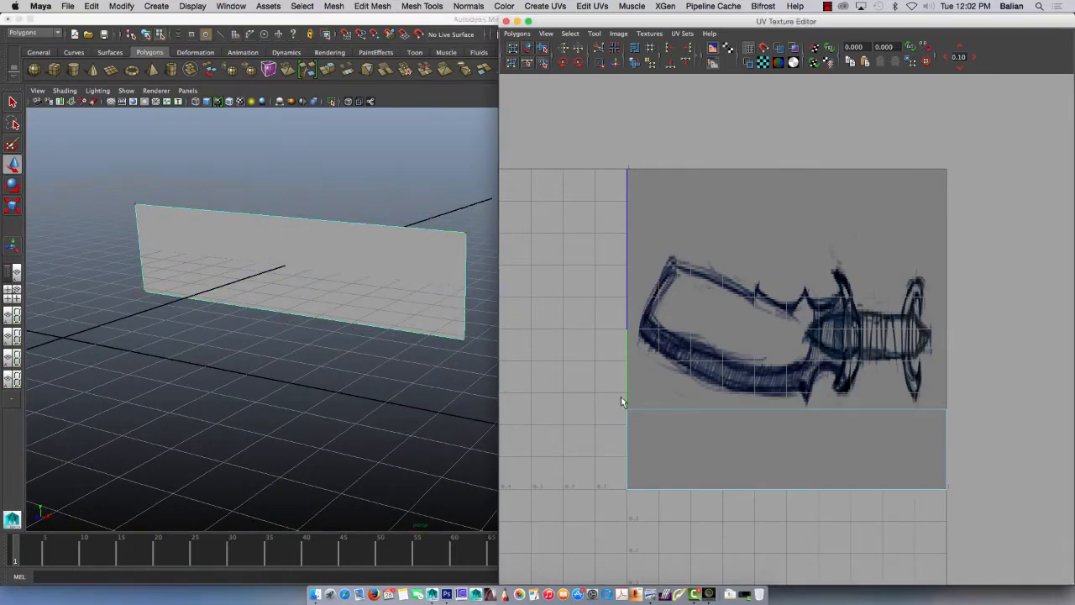
drag(716, 418, 1020, 431)
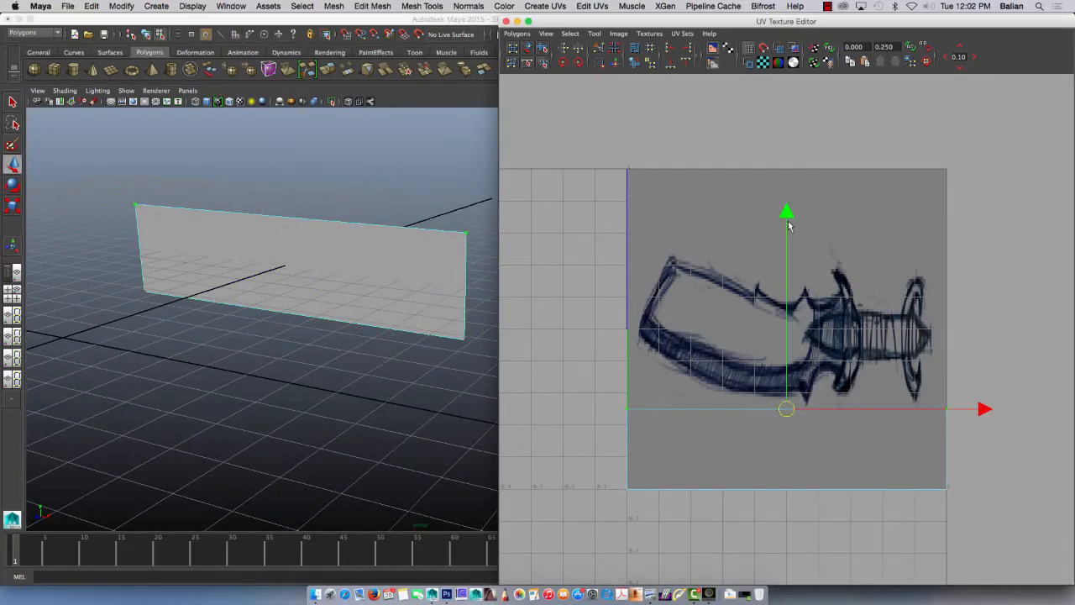
drag(785, 209, 770, 51)
drag(681, 491, 1021, 558)
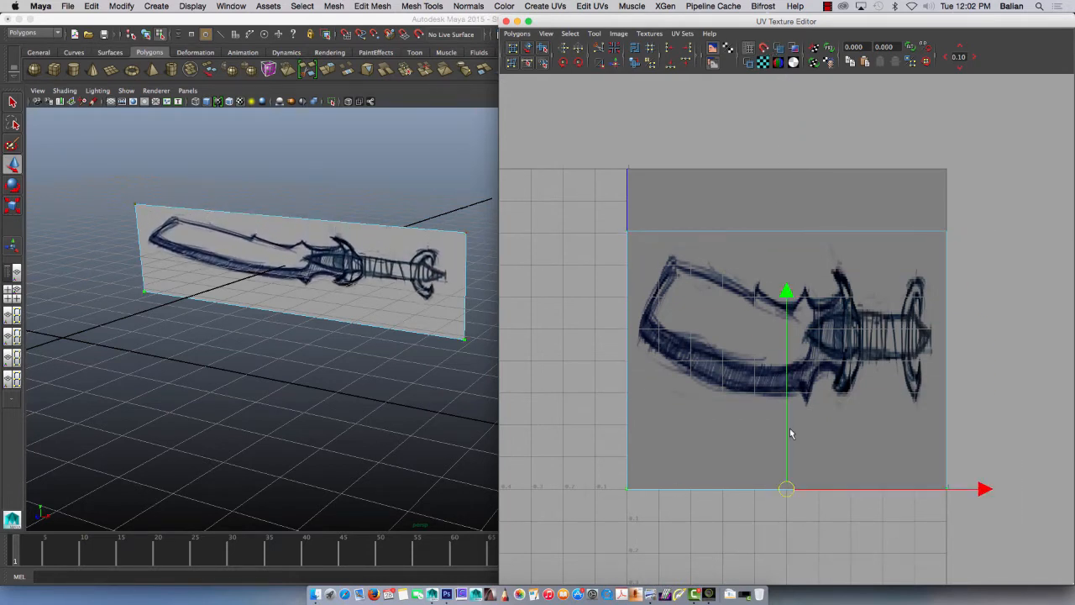
drag(784, 450, 788, 383)
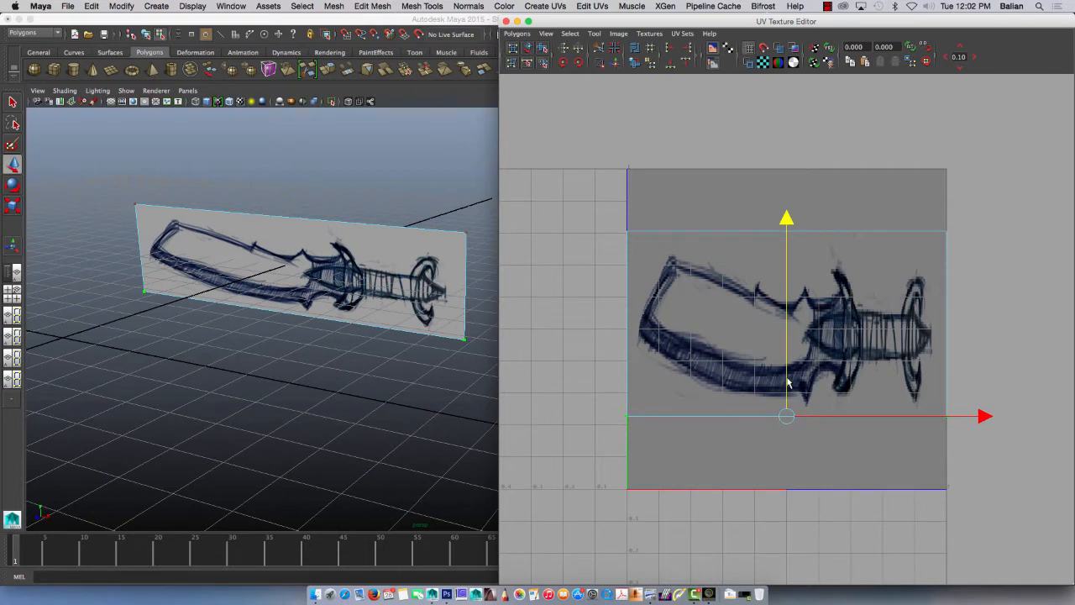
drag(642, 217, 960, 247)
mouse_move(779, 178)
mouse_down()
mouse_move(782, 190)
mouse_move(786, 170)
mouse_up()
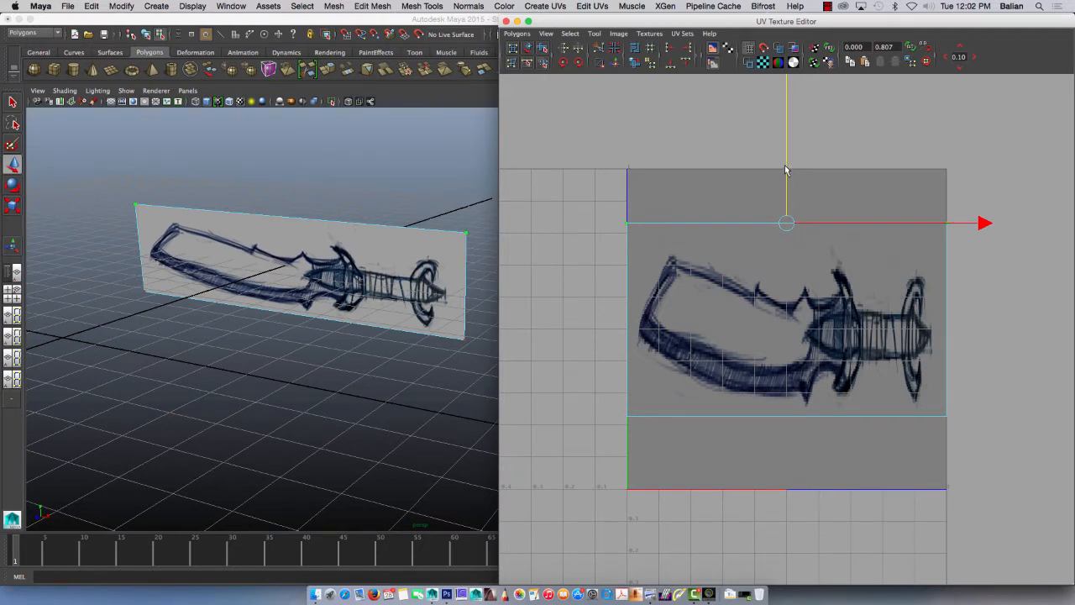
mouse_move(293, 353)
alt+mouse_down()
mouse_move(264, 345)
mouse_move(307, 355)
alt+mouse_up()
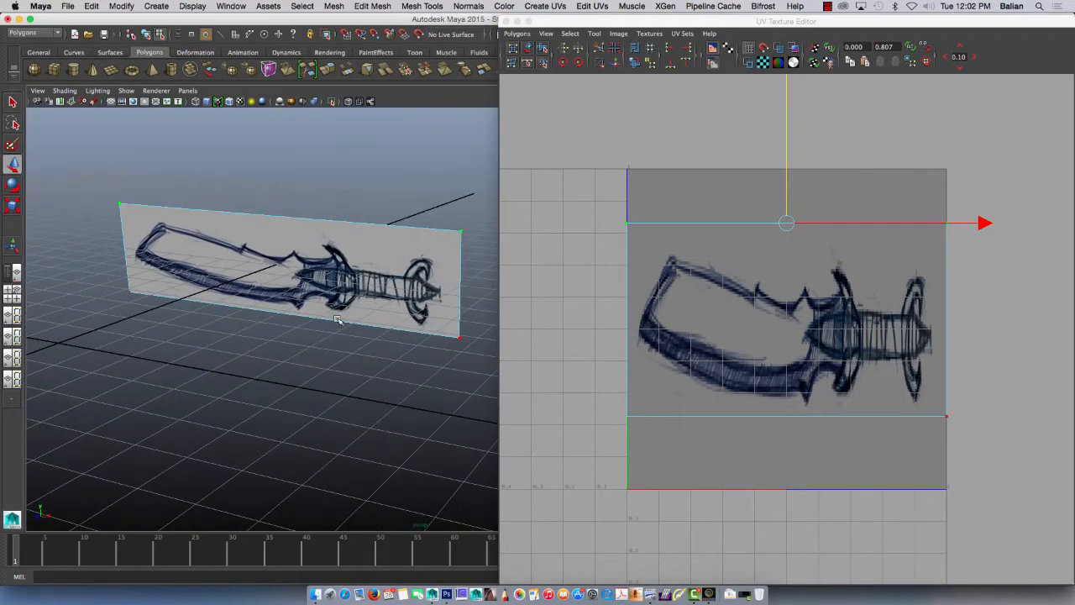
click(505, 21)
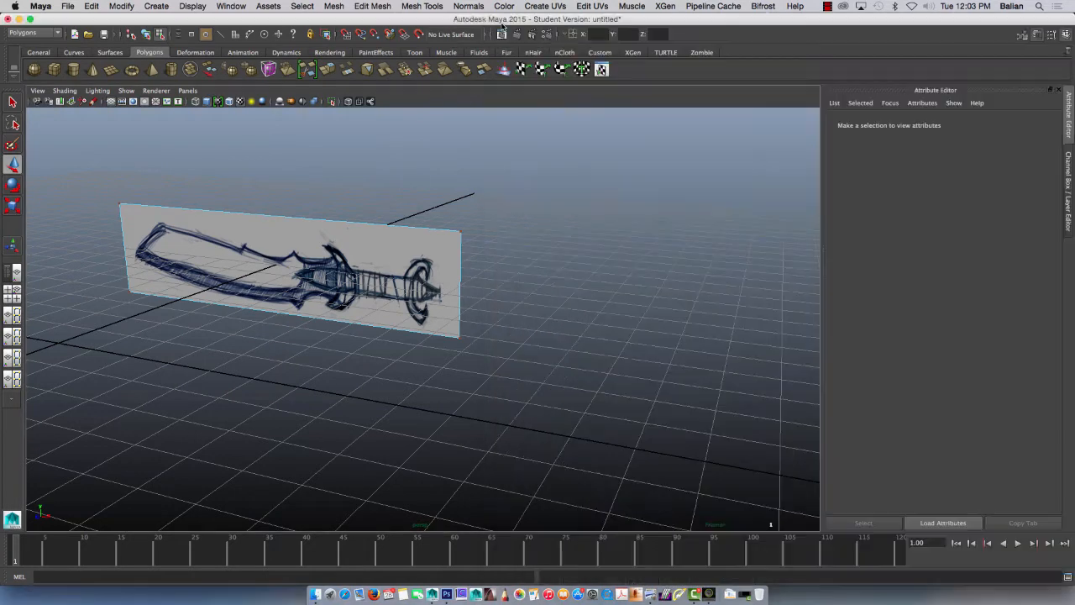
Step: Return the textured sword plane to object mode, select it and delete it
mouse_move(391, 256)
right_down()
mouse_move(420, 243)
mouse_move(399, 254)
right_up()
click(394, 254)
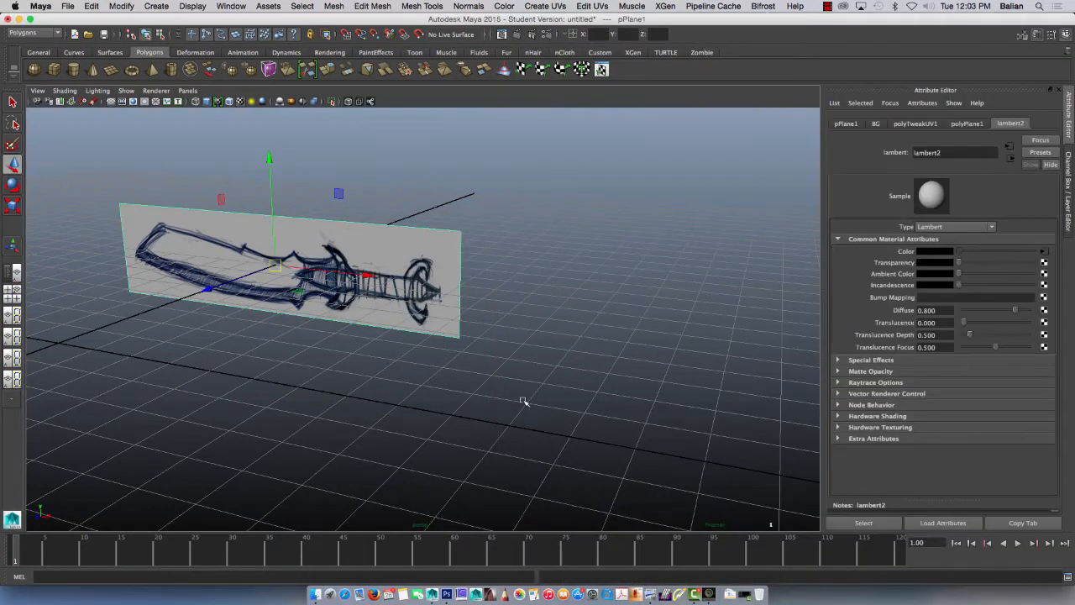
key(Delete)
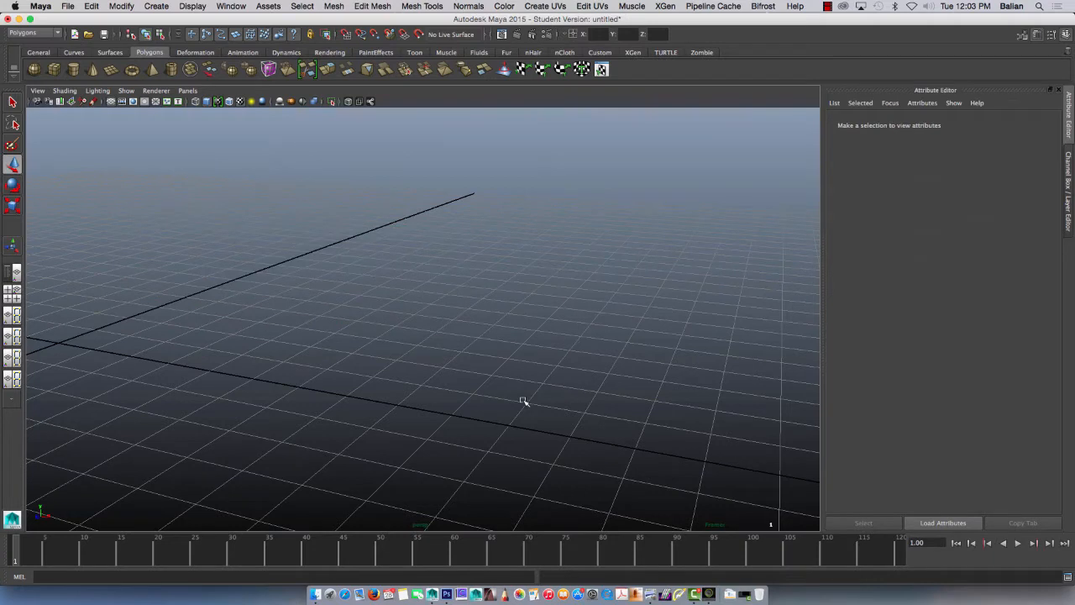
Step: Create a new polygon plane at the origin and set its Subdivisions Width and Subdivisions Height to 1
click(112, 71)
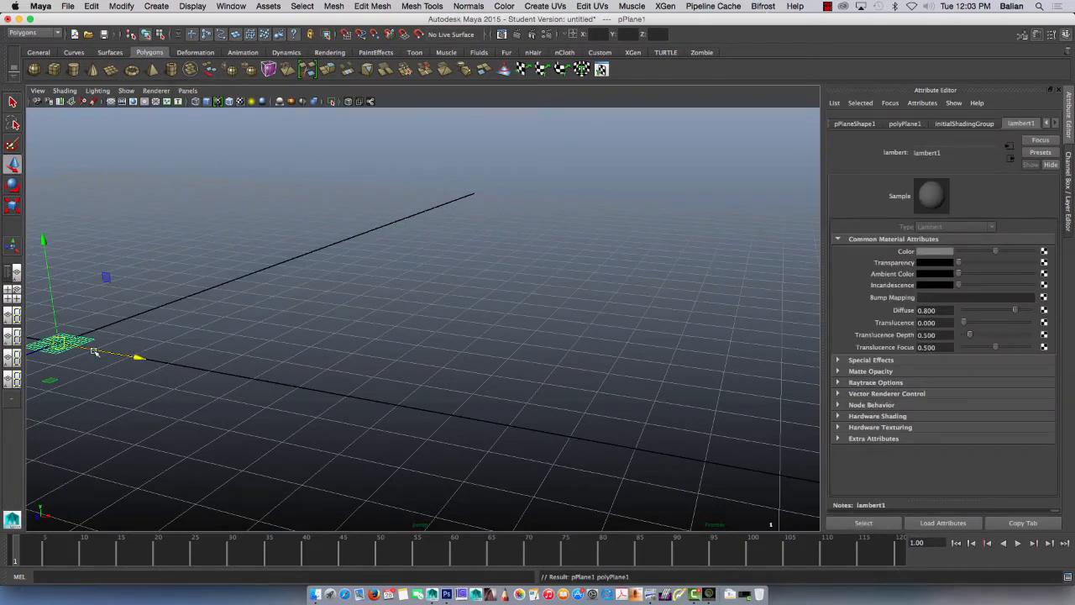
key(ctrl+a)
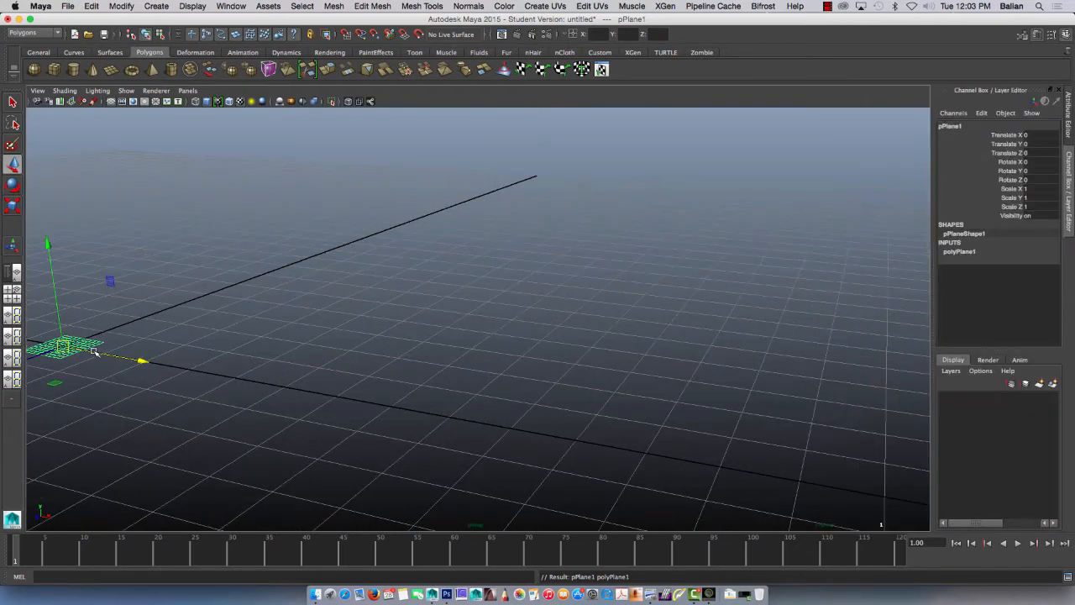
click(960, 252)
drag(1030, 278, 1047, 289)
click(1045, 278)
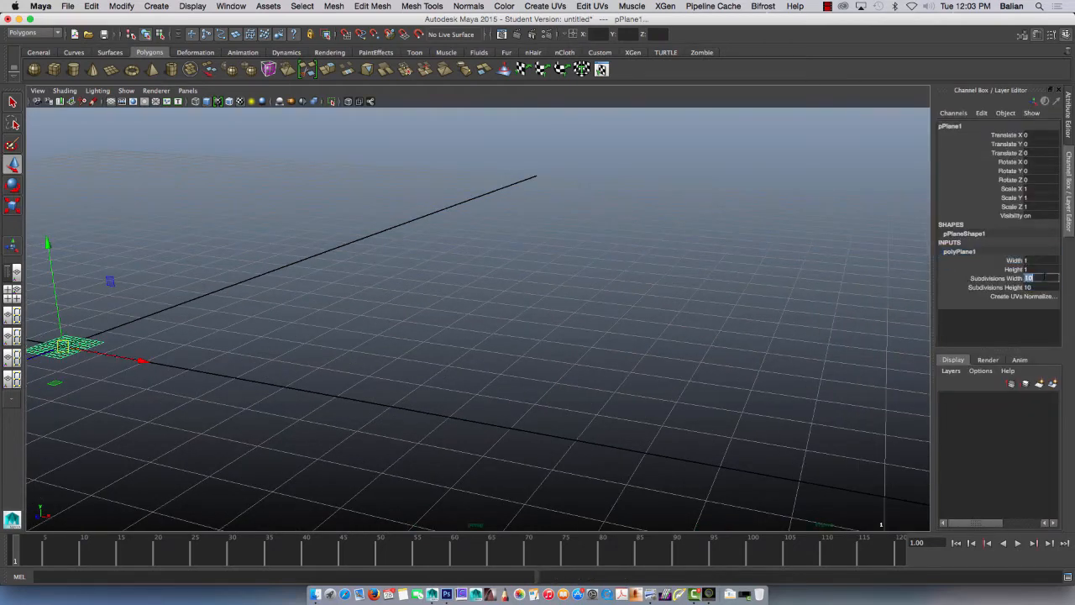
key(Return)
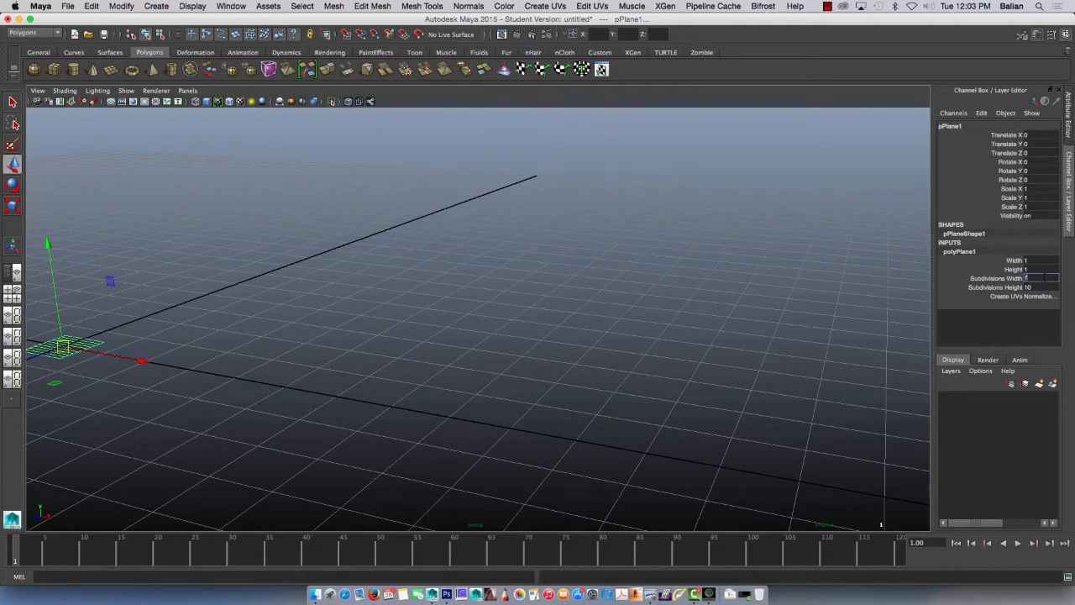
click(76, 343)
key(f)
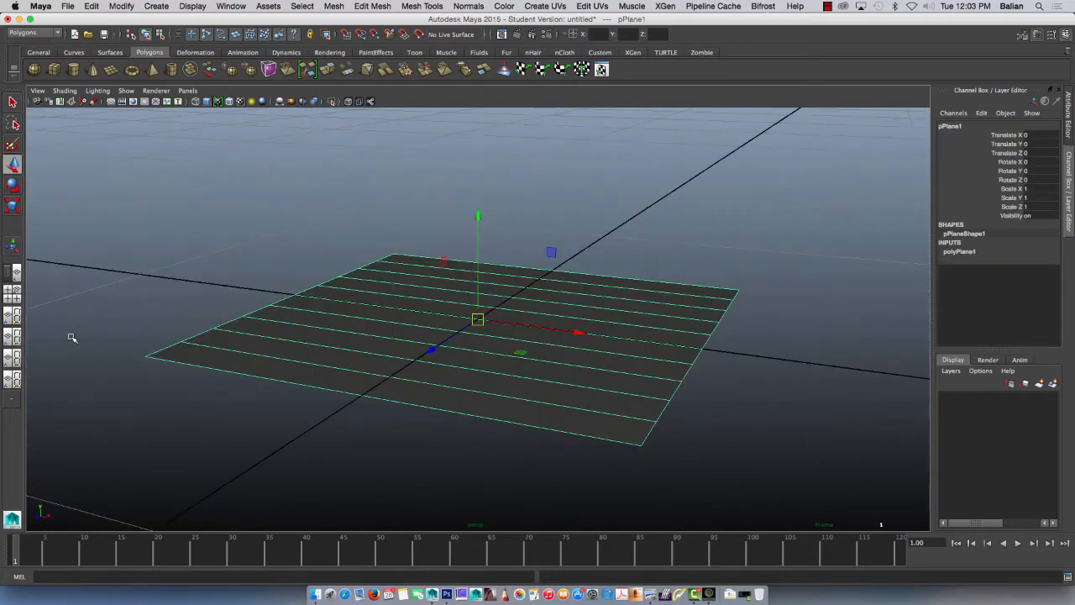
click(959, 252)
drag(1020, 278, 1029, 287)
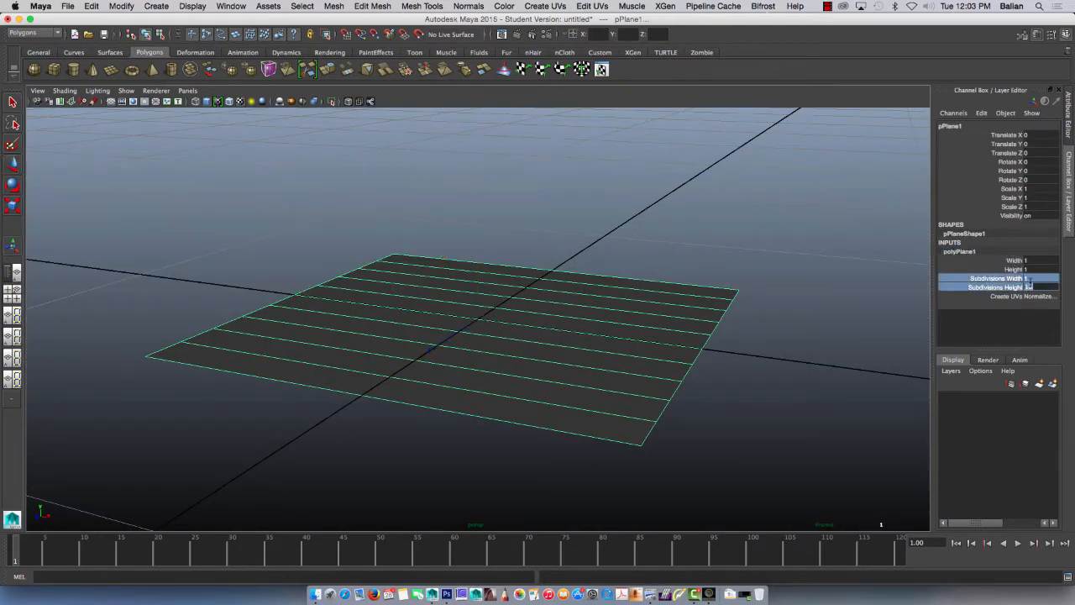
text(1)
key(Return)
Step: Set the new plane's width to 12 and its height to 3
click(1037, 261)
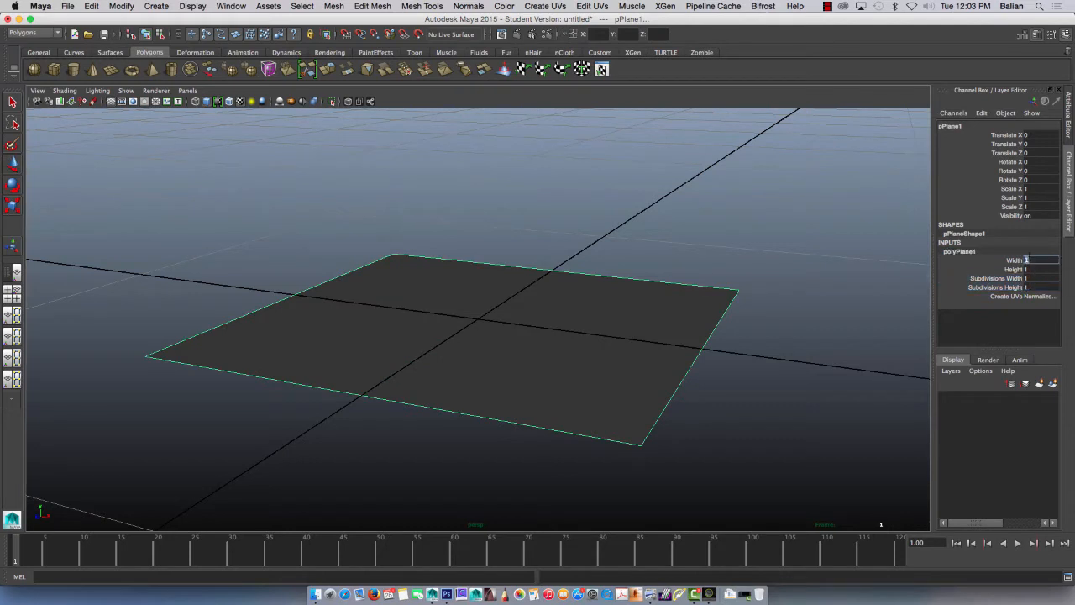
text(12)
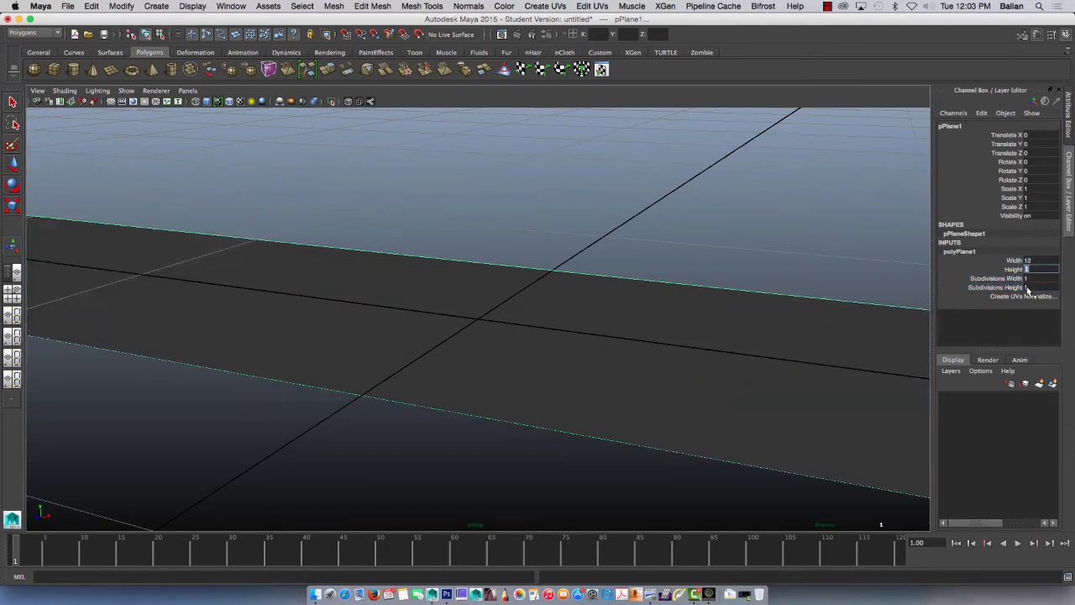
key(Tab)
text(3)
key(Return)
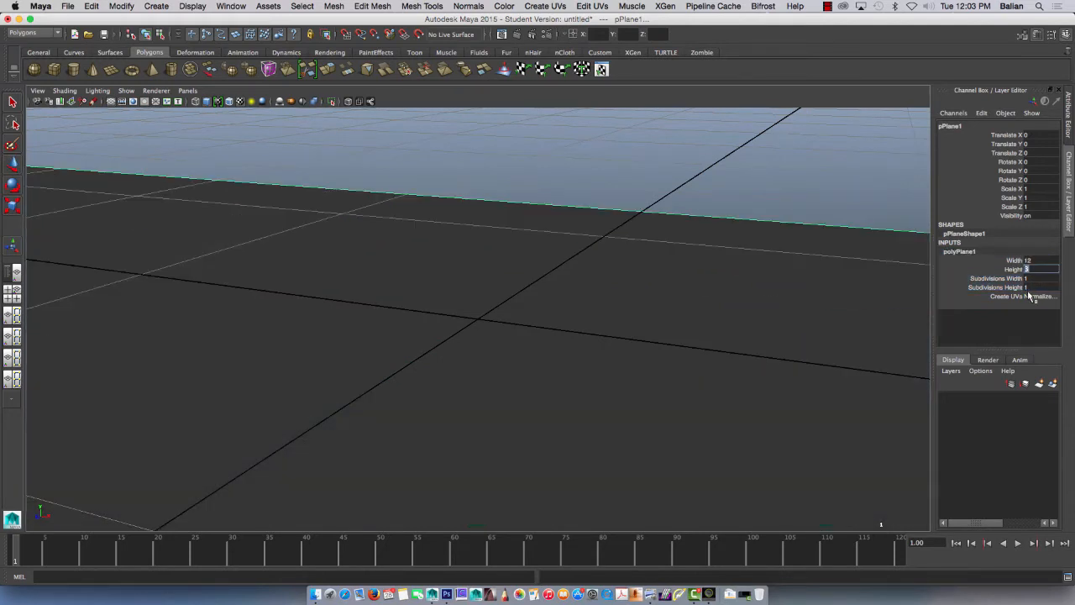
Step: Stand the plane upright by setting its Rotate X to 90
mouse_move(503, 334)
alt+right_down()
mouse_move(114, 225)
mouse_move(466, 337)
mouse_move(422, 295)
alt+right_up()
key(e)
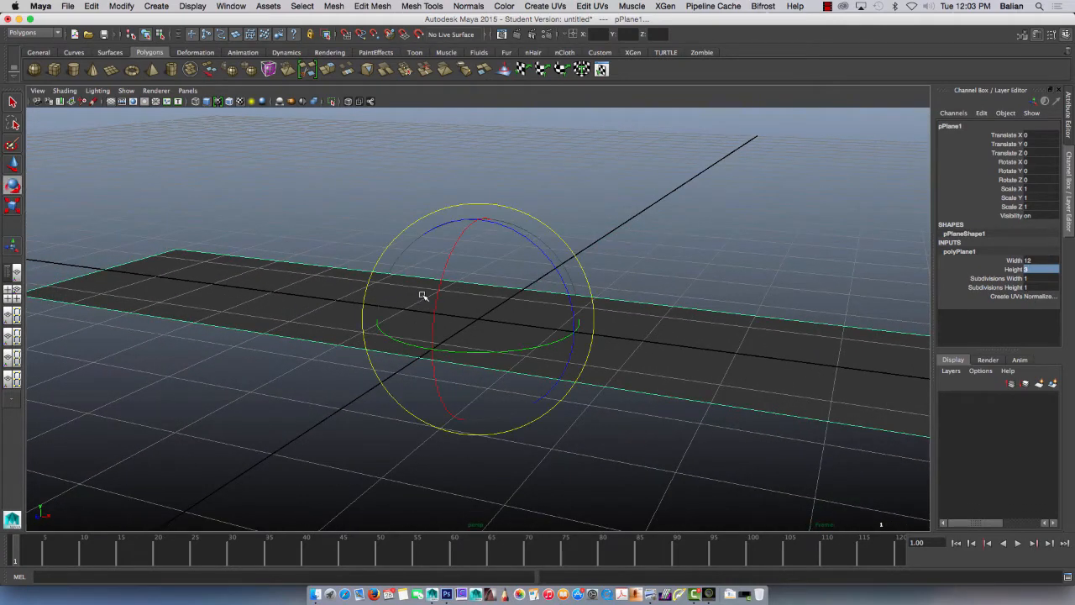
mouse_move(439, 284)
mouse_down()
mouse_move(437, 305)
mouse_move(445, 300)
mouse_up()
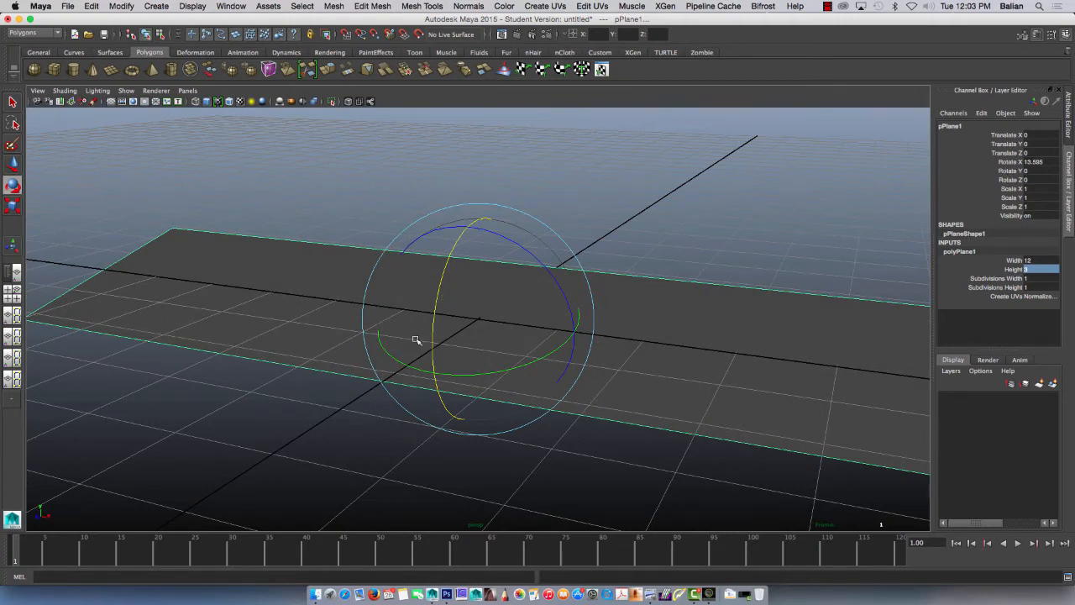
drag(1023, 163, 1021, 155)
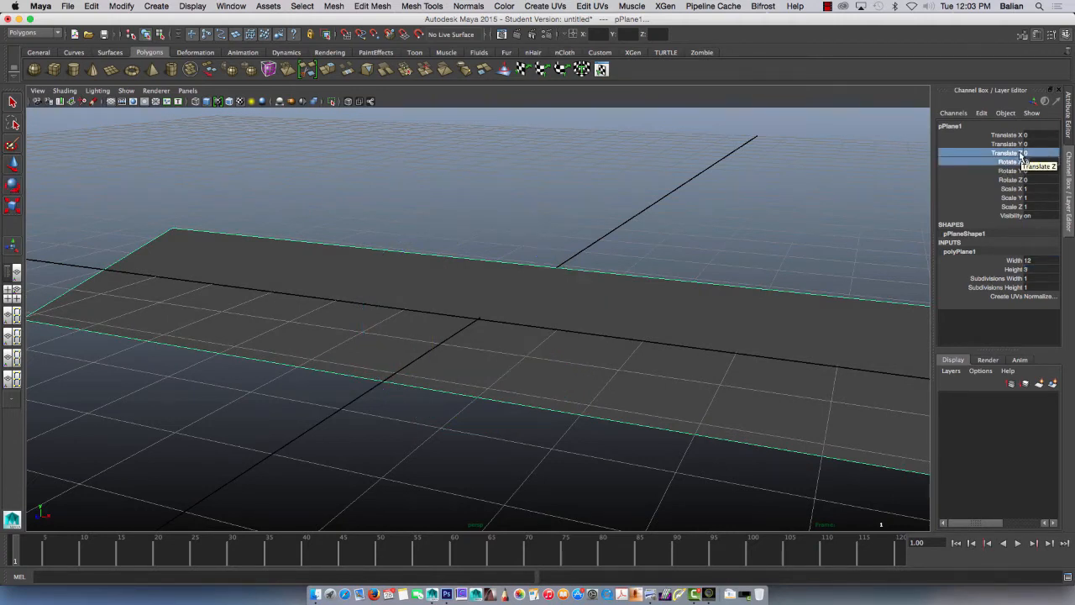
click(1011, 162)
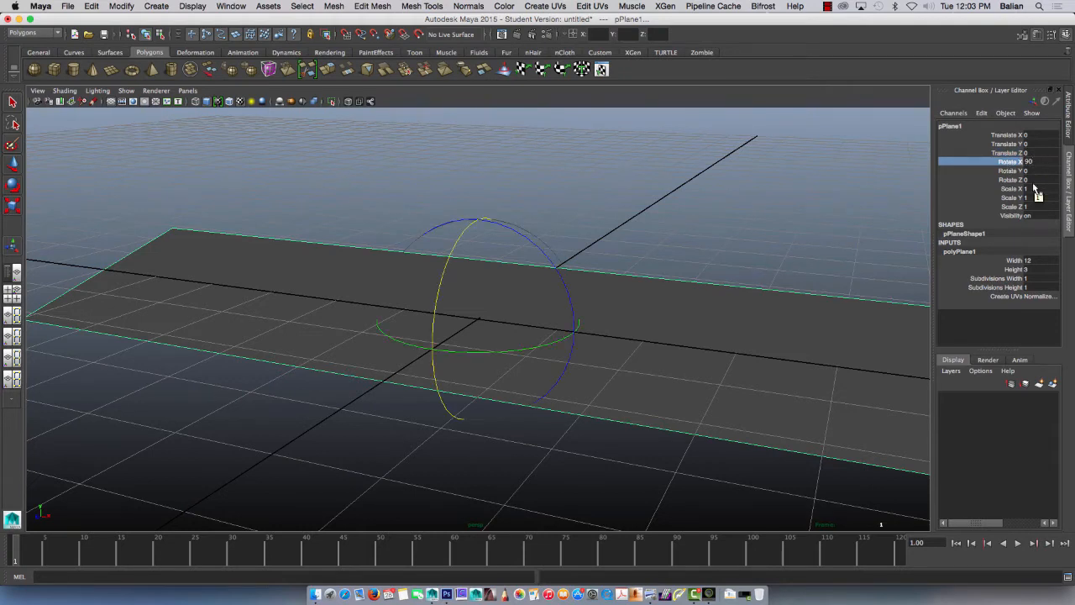
key(Return)
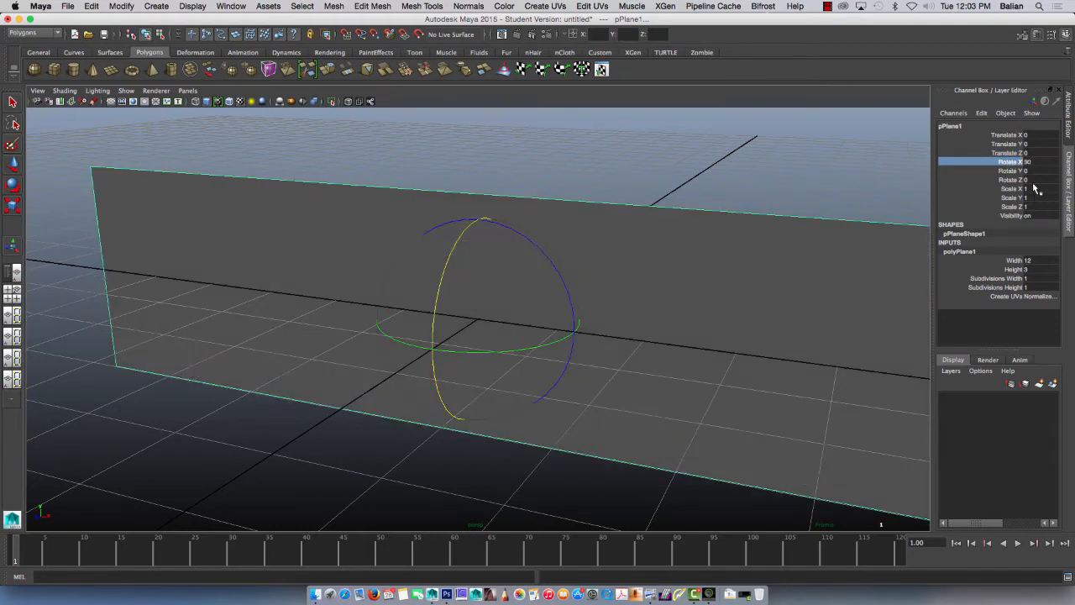
Step: Move the upright plane back along Z to about -5.18 and rename it BG
key(w)
drag(432, 349, 563, 218)
alt+drag(496, 348, 304, 357)
click(953, 126)
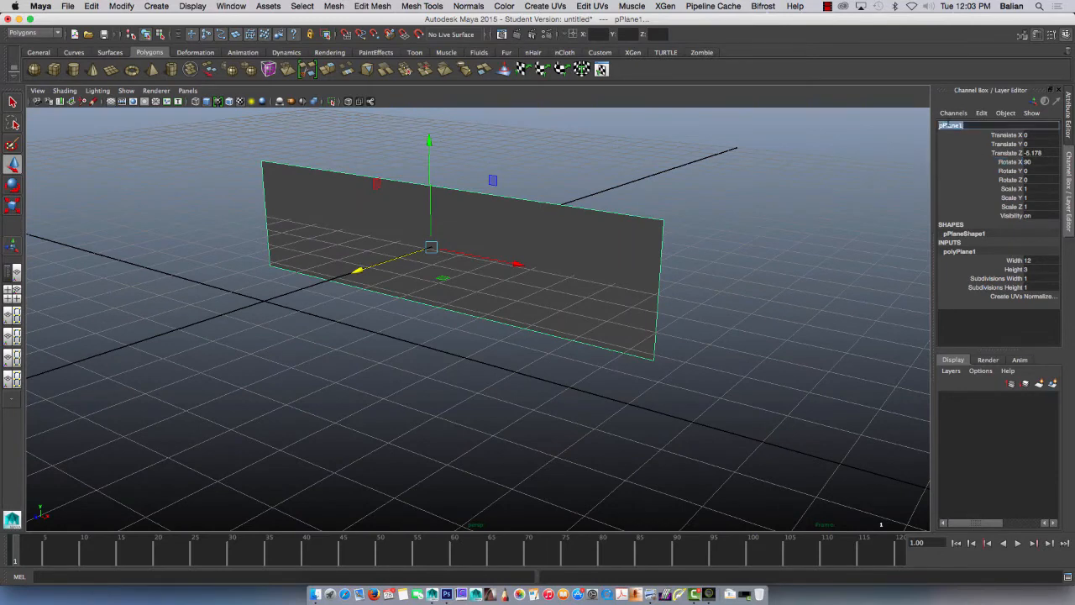
text(BG)
key(Return)
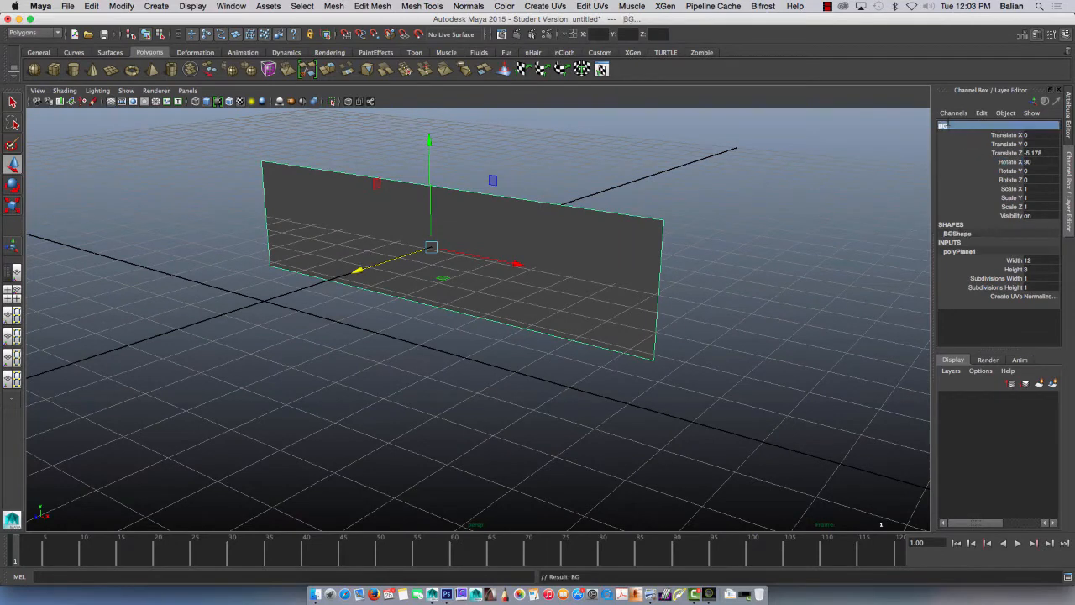
Step: Assign the image Screen Shot 2015-04-28 at 11.58.58 AM.png as a File texture to the BG plane's lambert1 Color and display textures in the viewport
key(ctrl+a)
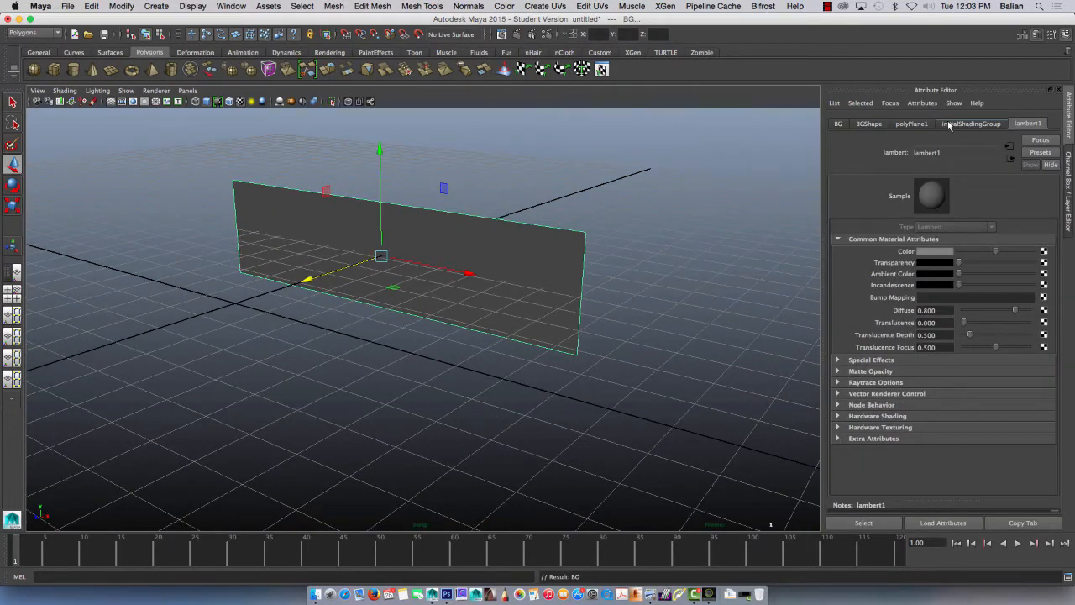
click(1045, 251)
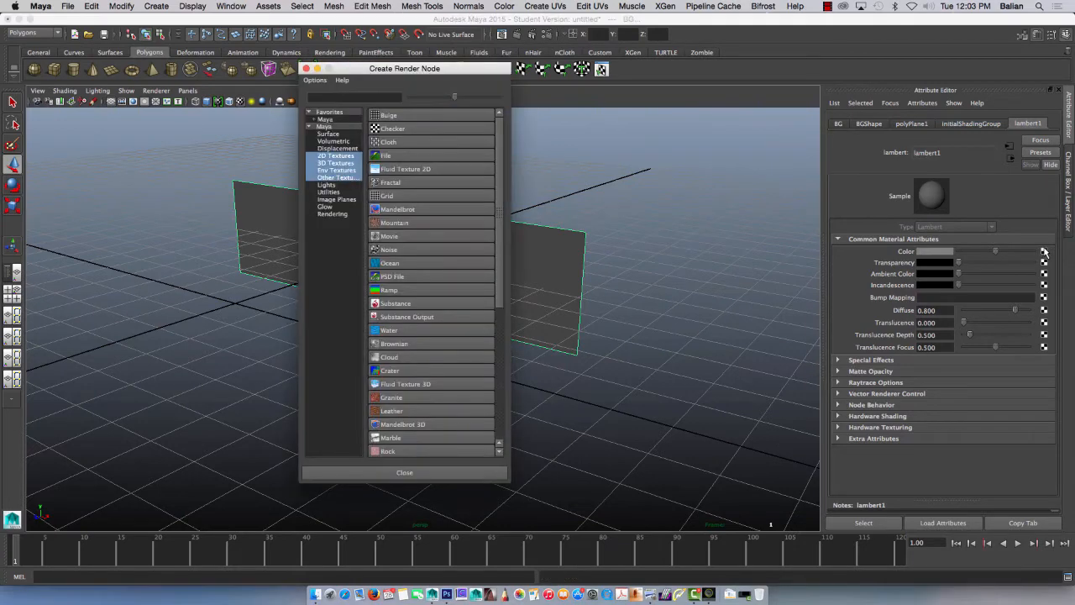
click(392, 157)
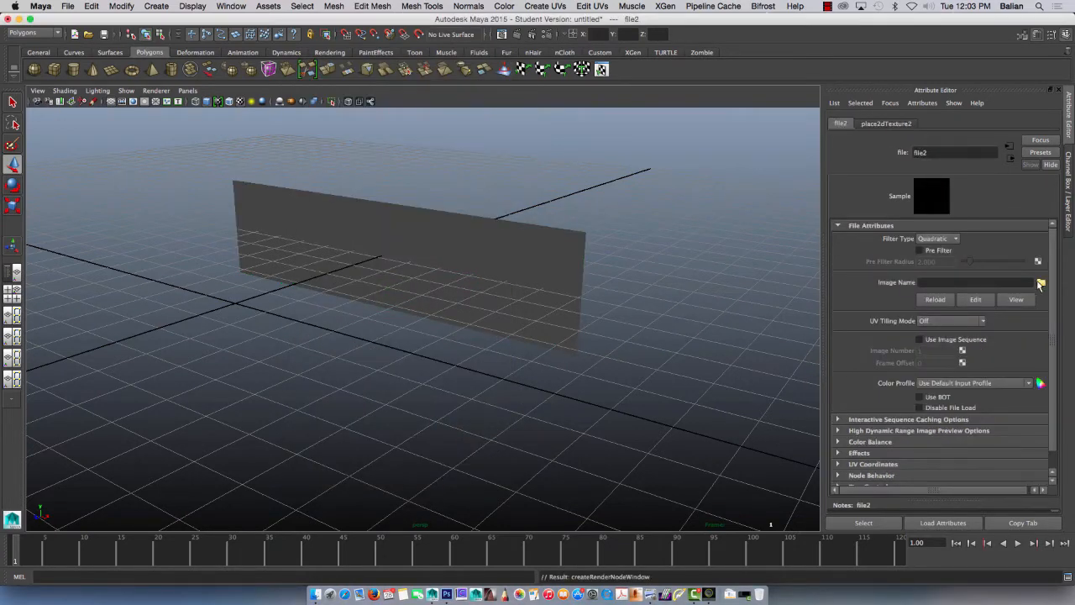
click(1040, 283)
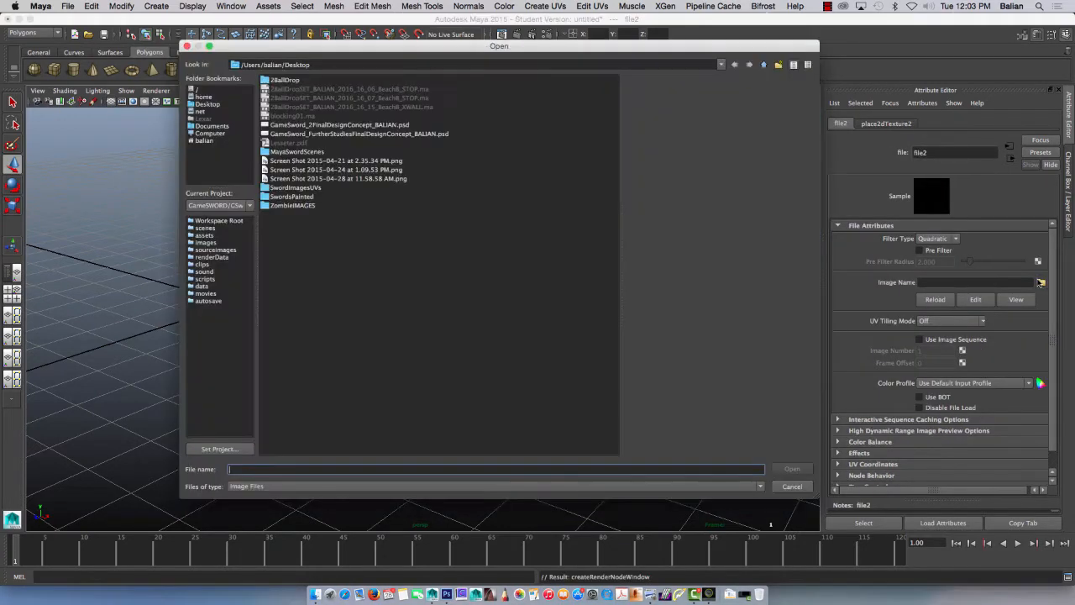
click(363, 179)
click(370, 179)
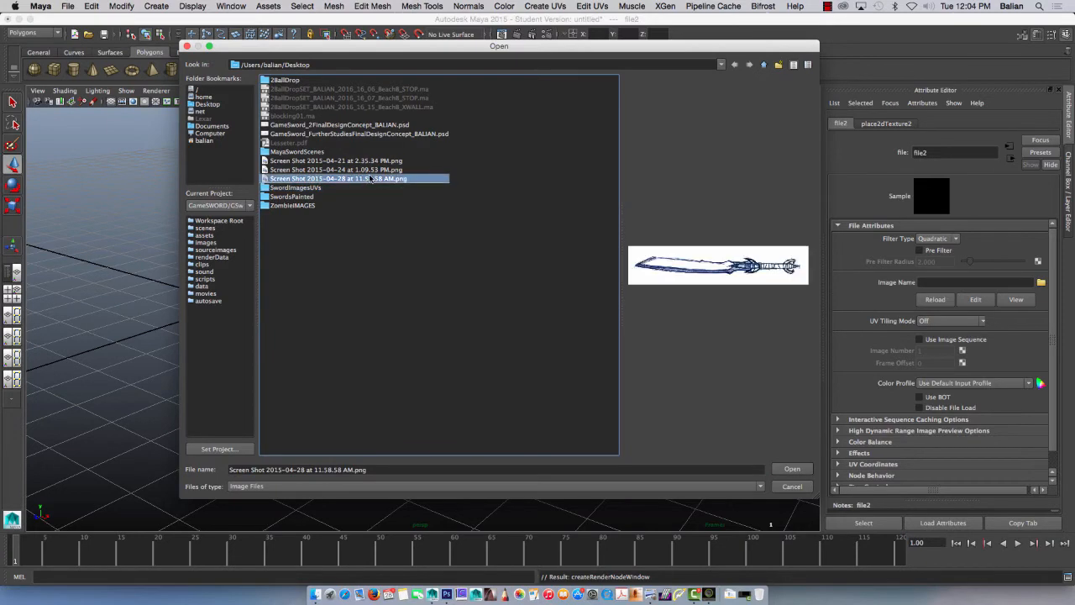
click(791, 469)
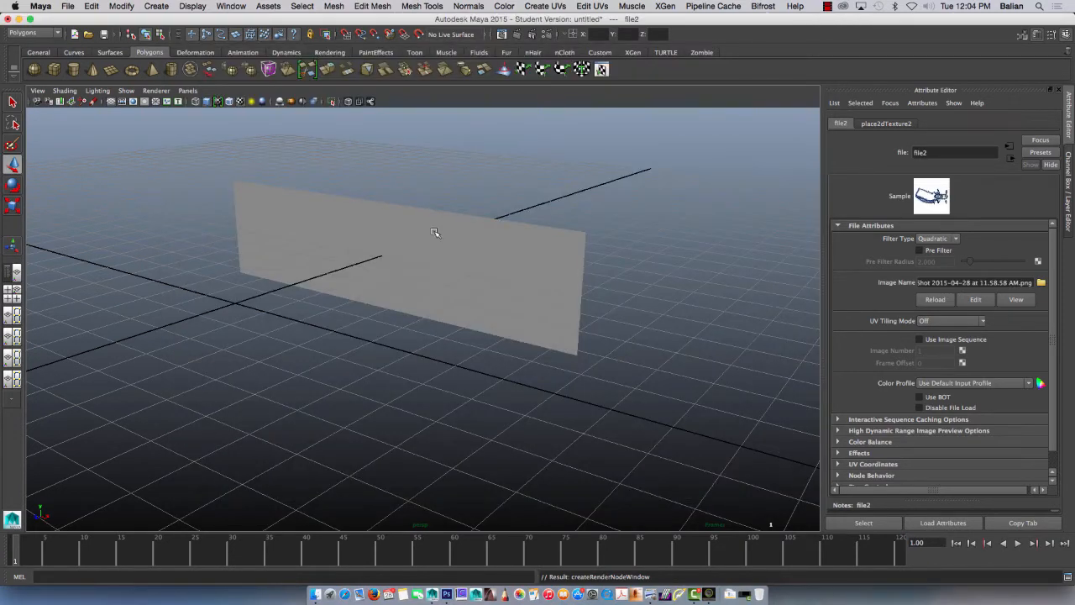
key(6)
click(501, 282)
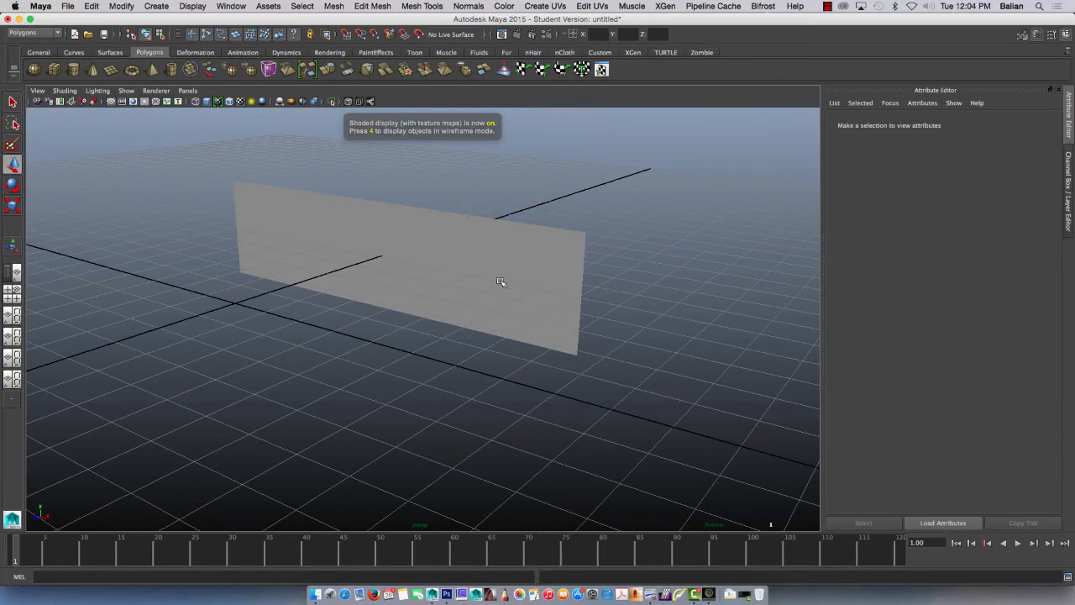
Step: Apply Planar Mapping to the BG plane, fitted to the bounding box and projected from the Z axis
drag(449, 198, 661, 416)
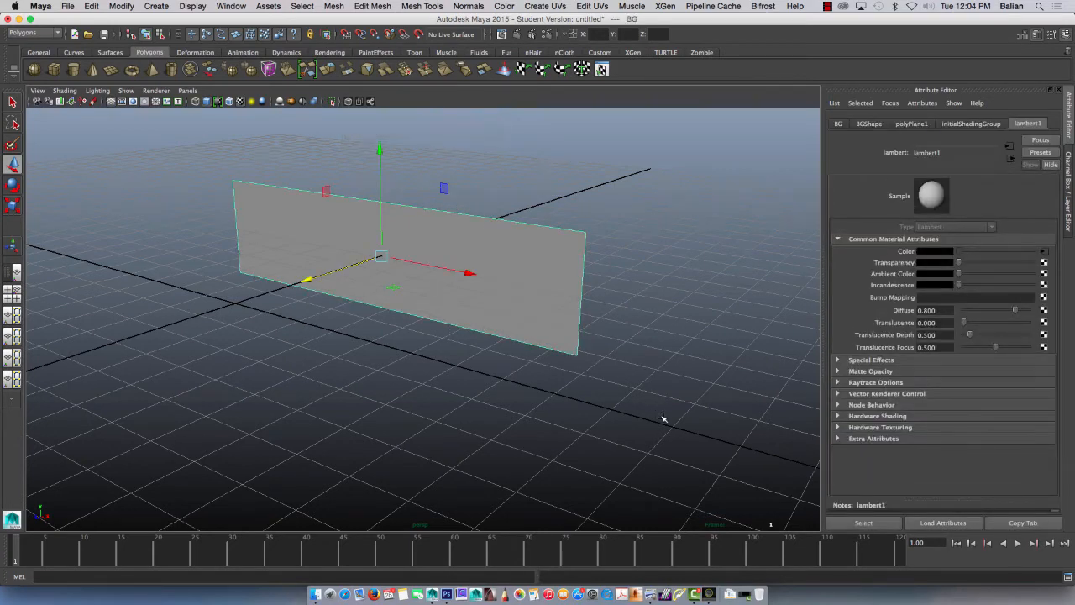
click(591, 7)
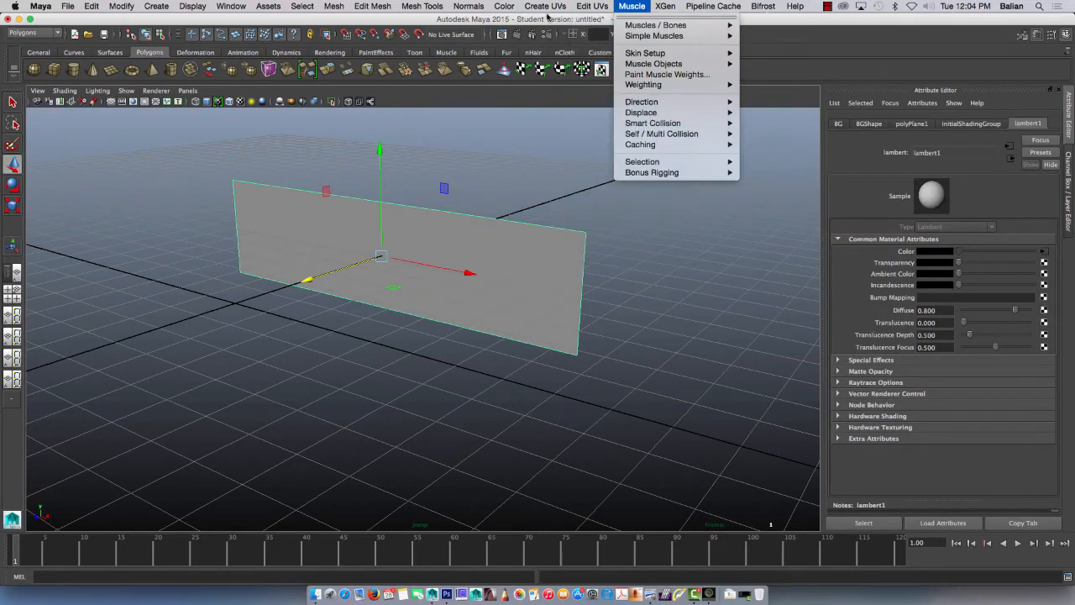
mouse_move(545, 6)
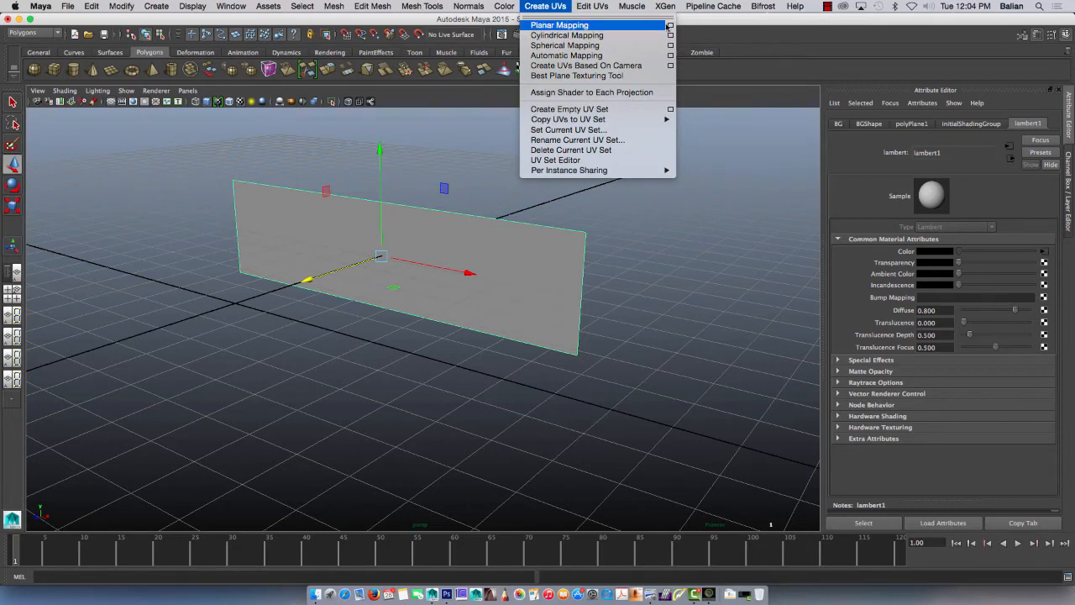
click(671, 25)
drag(389, 286, 720, 237)
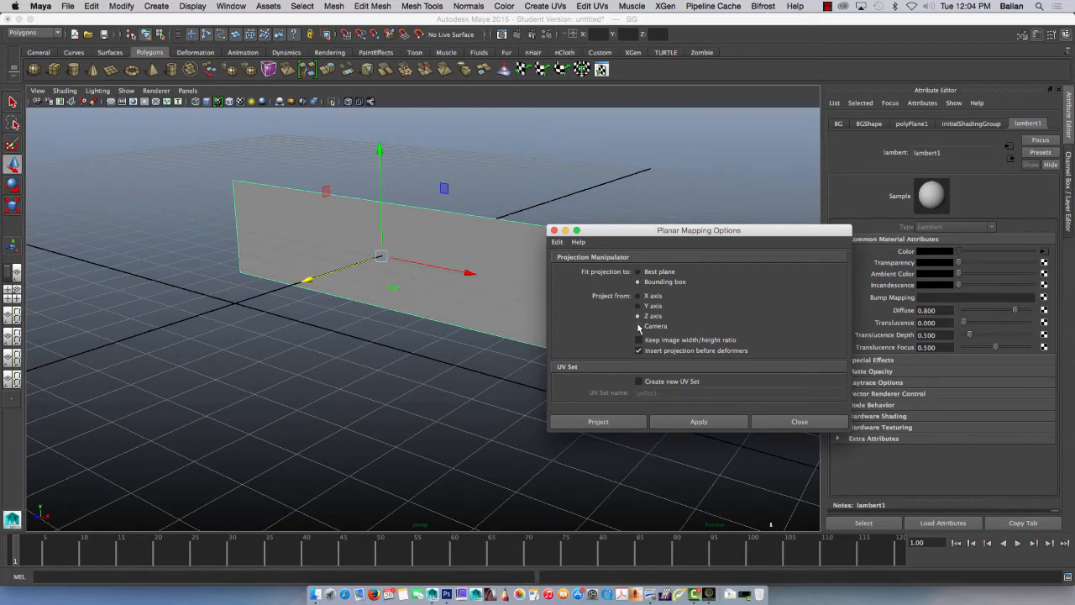
click(693, 427)
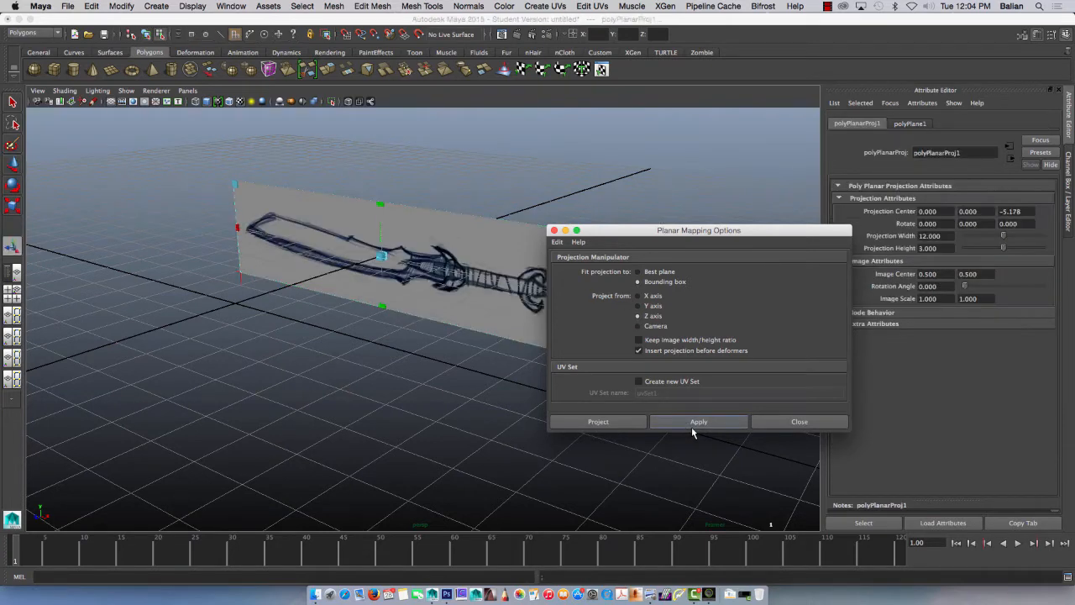
click(790, 421)
click(375, 396)
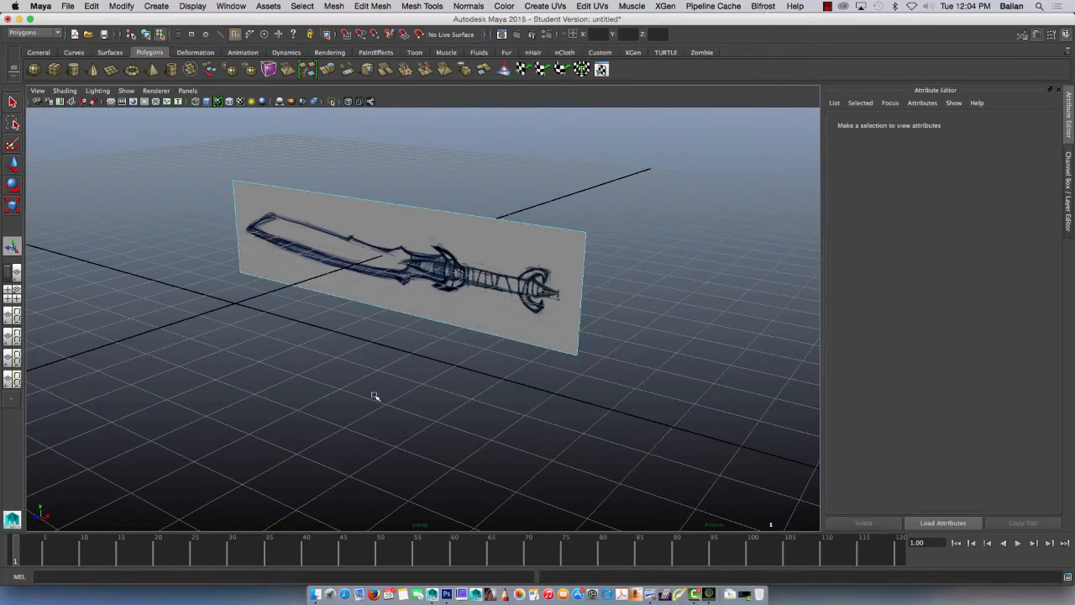
Step: Create a new display layer and name it GEO_BGimage
key(ctrl+a)
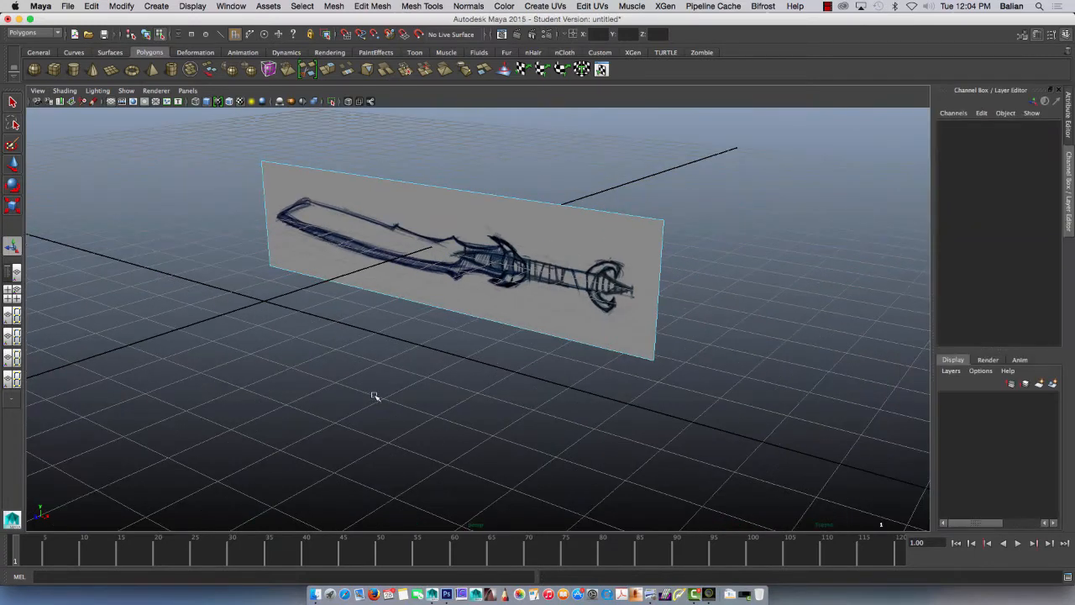
drag(220, 133, 723, 392)
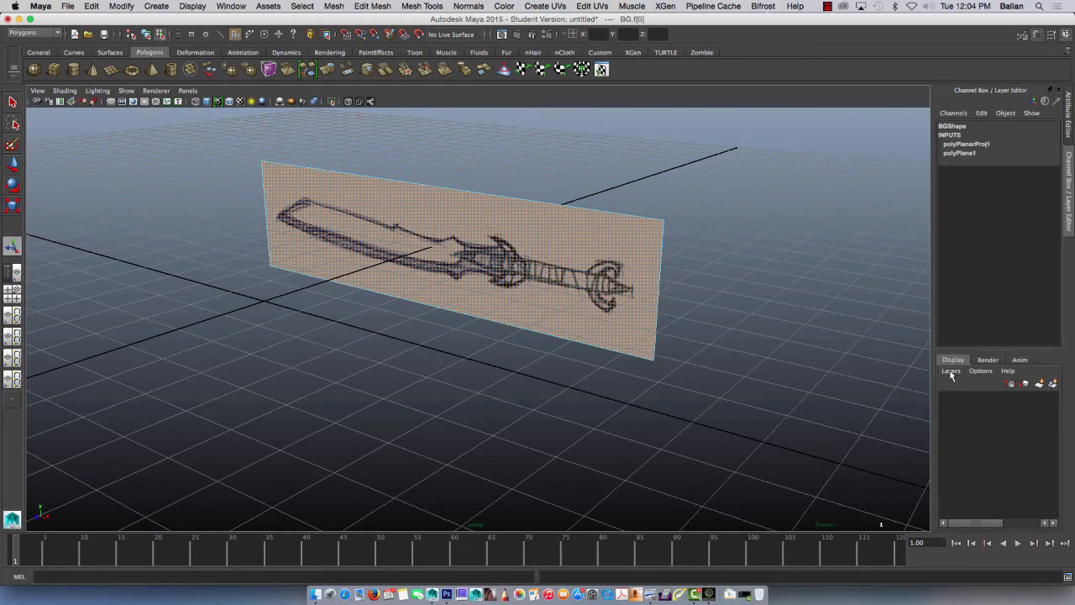
click(1053, 384)
double_click(985, 399)
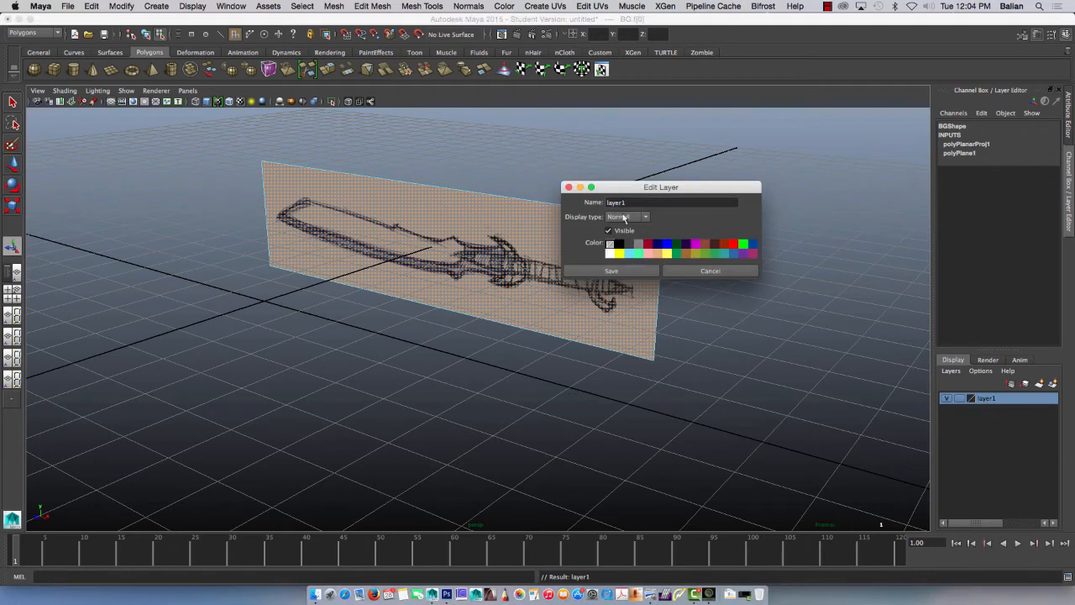
drag(632, 202, 593, 202)
text(C)
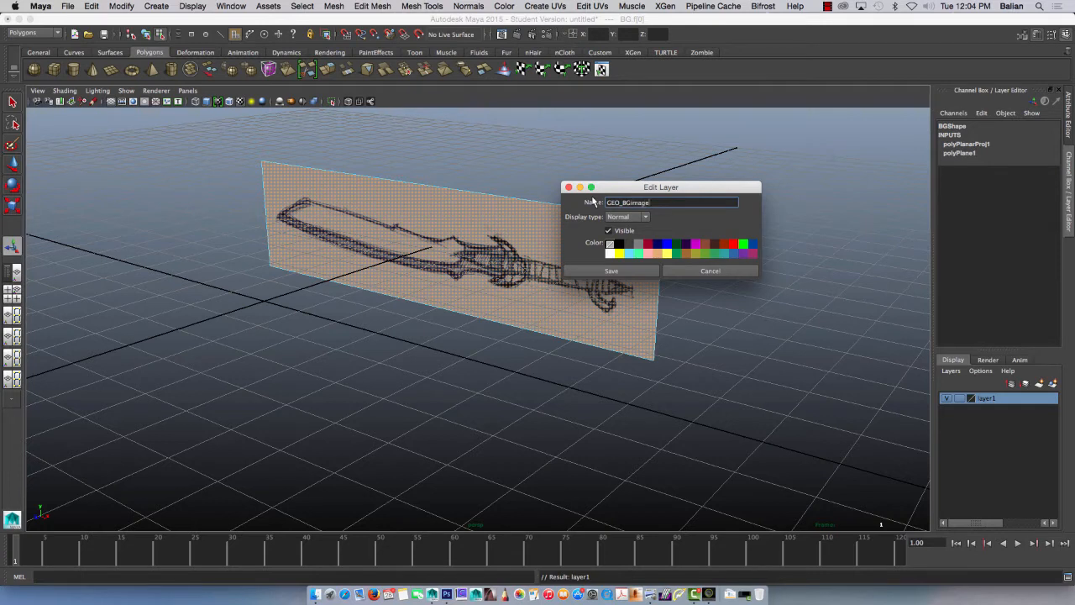
key(Return)
click(624, 275)
Step: Add the whole BG plane object to the GEO_BGimage layer and toggle the layer's visibility off and on to check it
click(712, 362)
right_drag(616, 244, 621, 242)
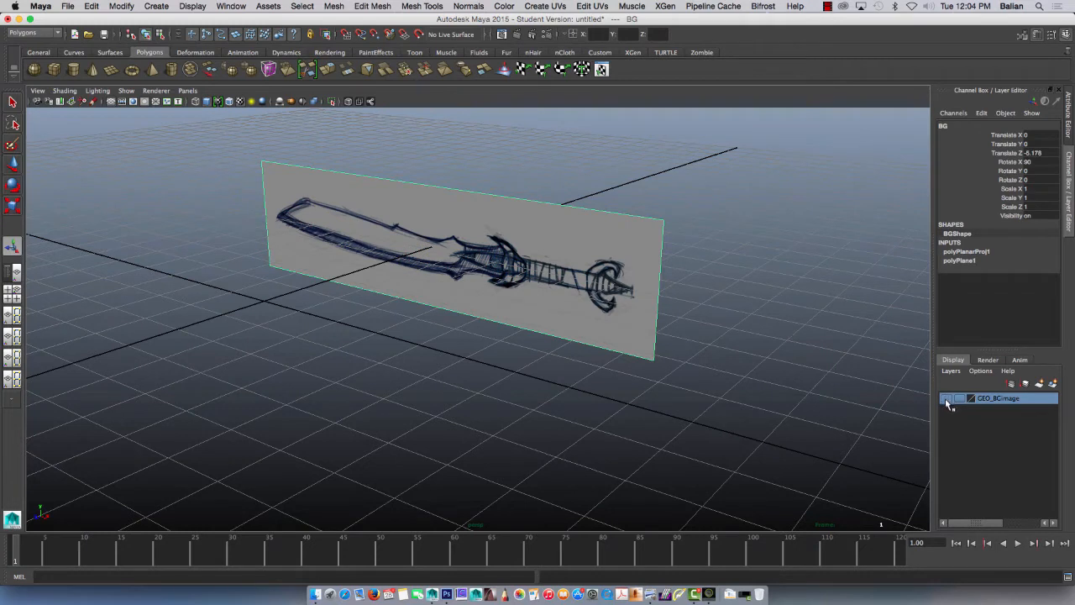
right_click(1008, 398)
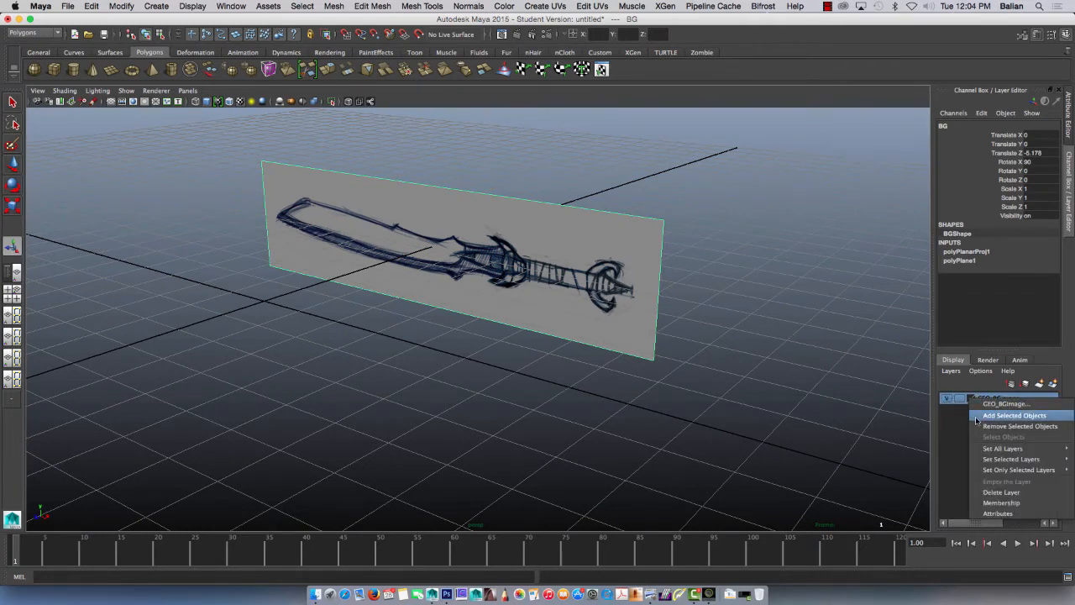
click(991, 416)
click(947, 398)
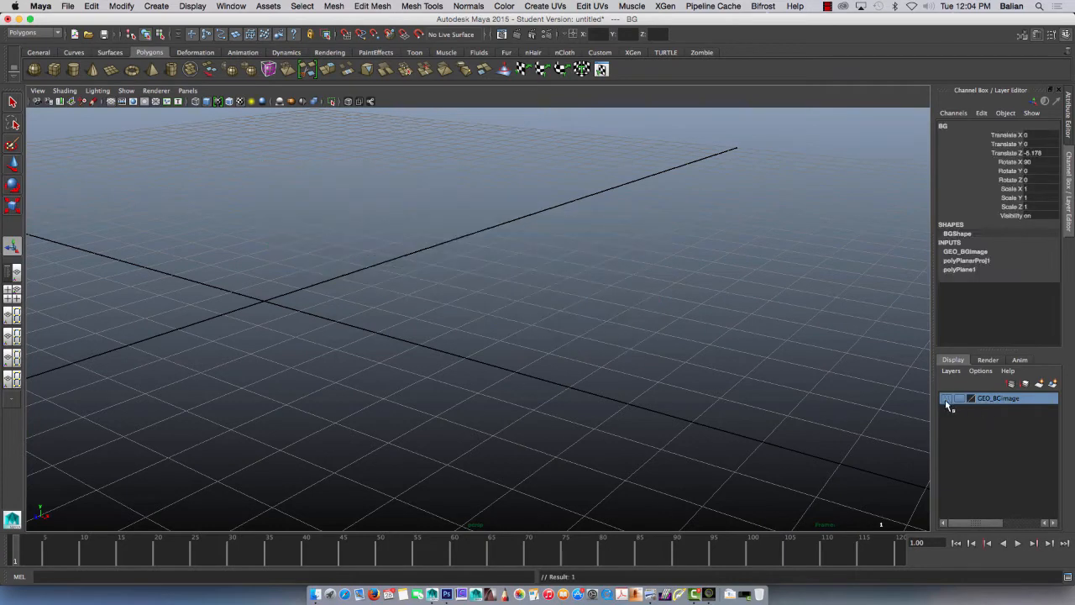
click(947, 398)
Step: Set the GEO_BGimage layer's display type to Reference so the background plane cannot be selected
click(959, 399)
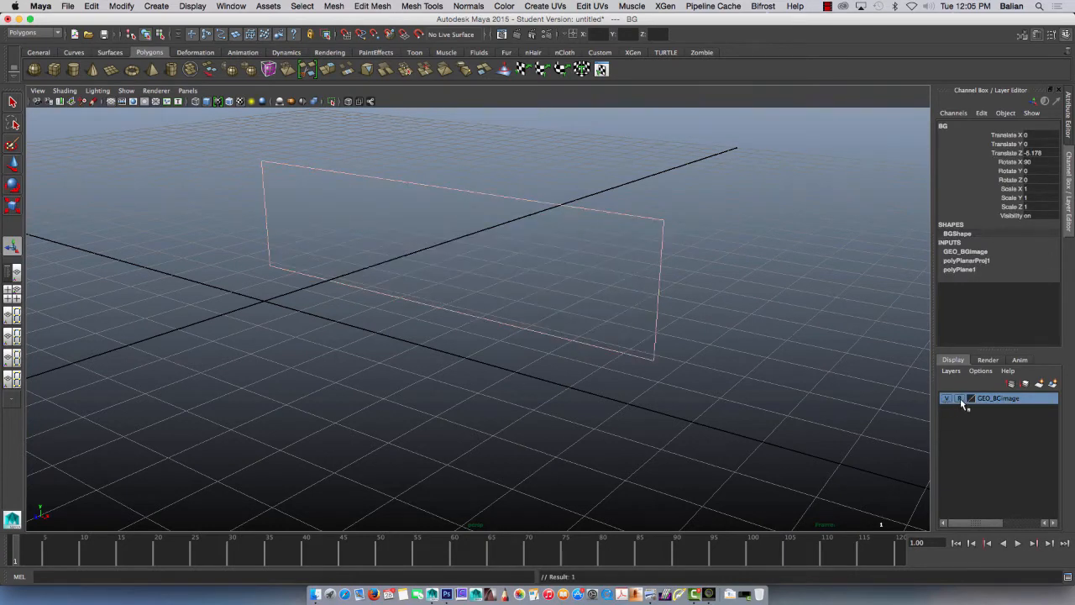
click(959, 398)
click(714, 432)
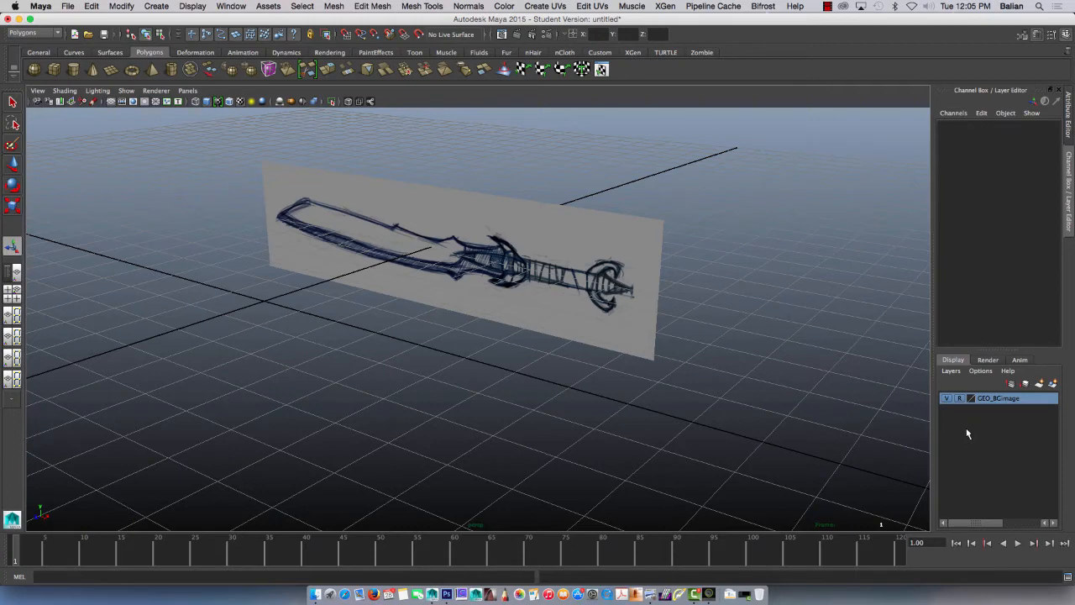
Step: Switch the viewport to the orthographic front view and frame the sword sketch so it fills the view
key(space)
click(401, 331)
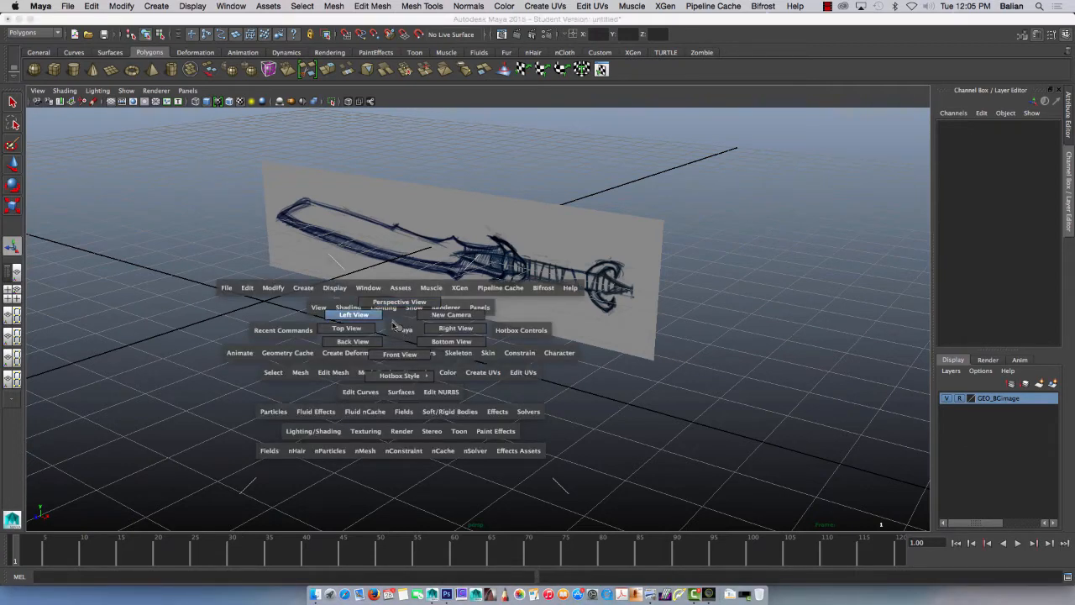
click(401, 354)
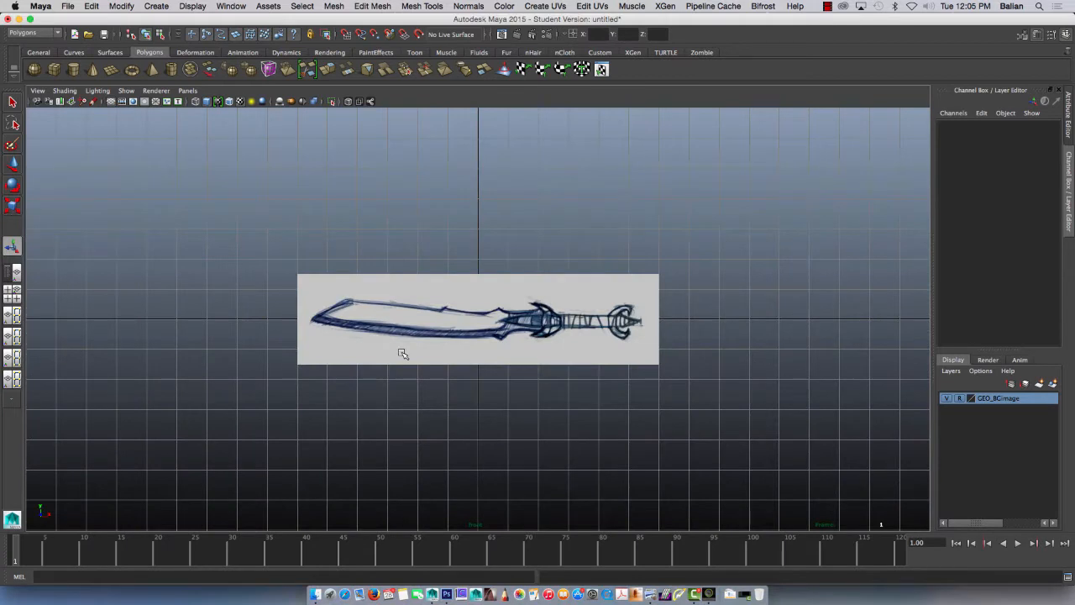
click(189, 90)
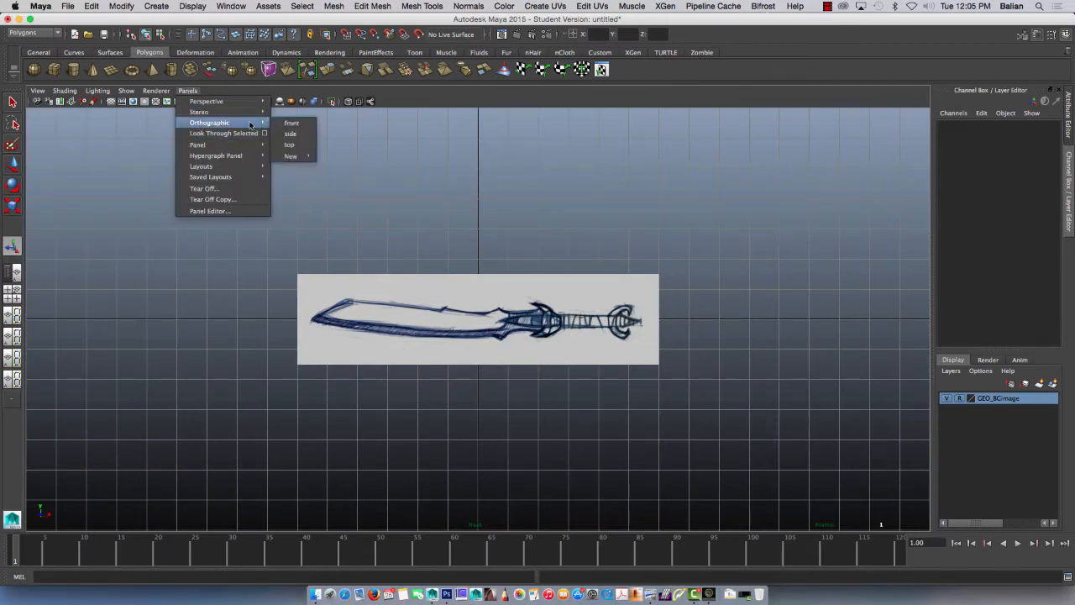
click(290, 124)
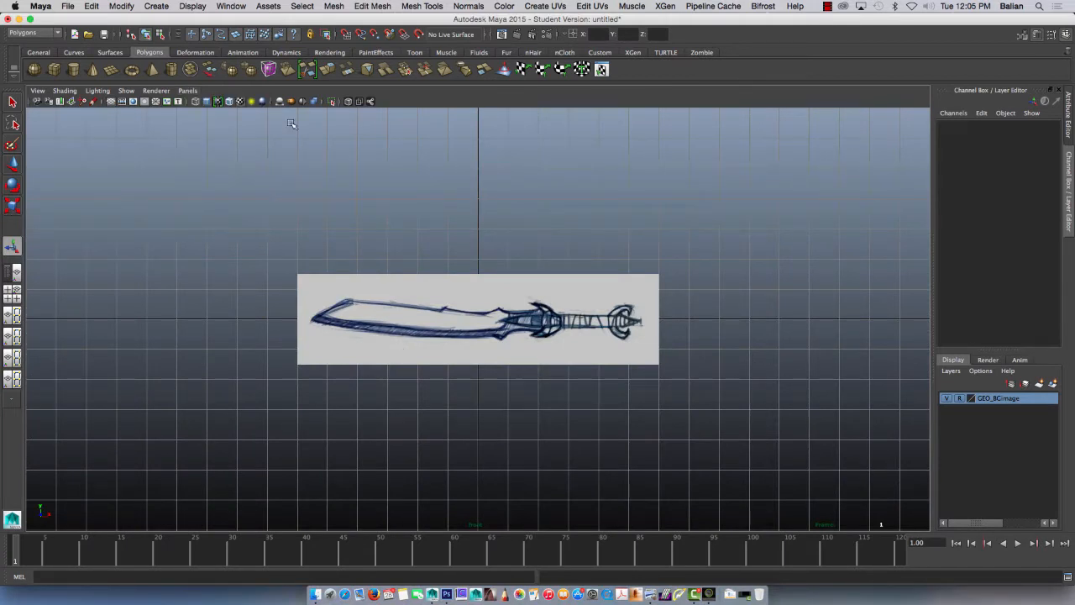
alt+right_drag(432, 389, 721, 518)
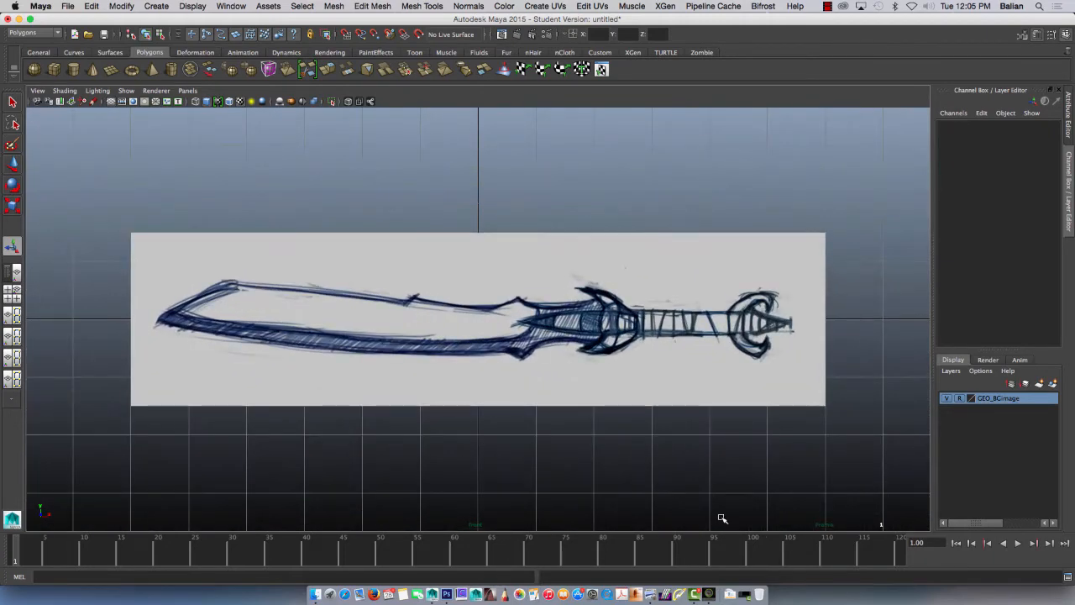
alt+middle_drag(467, 465, 432, 417)
alt+drag(399, 427, 444, 443)
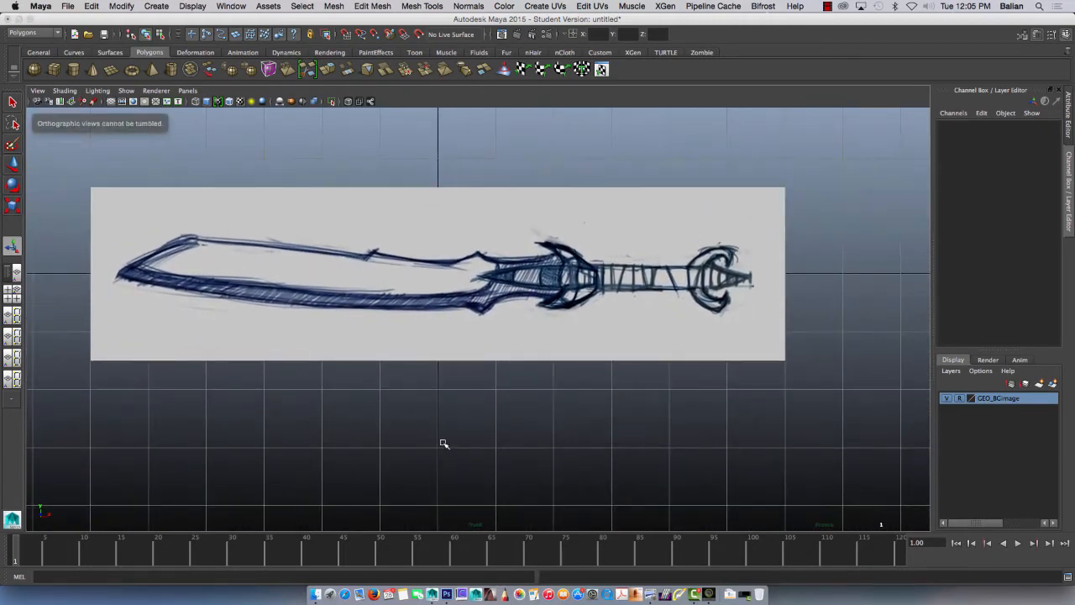
alt+right_drag(380, 416, 419, 442)
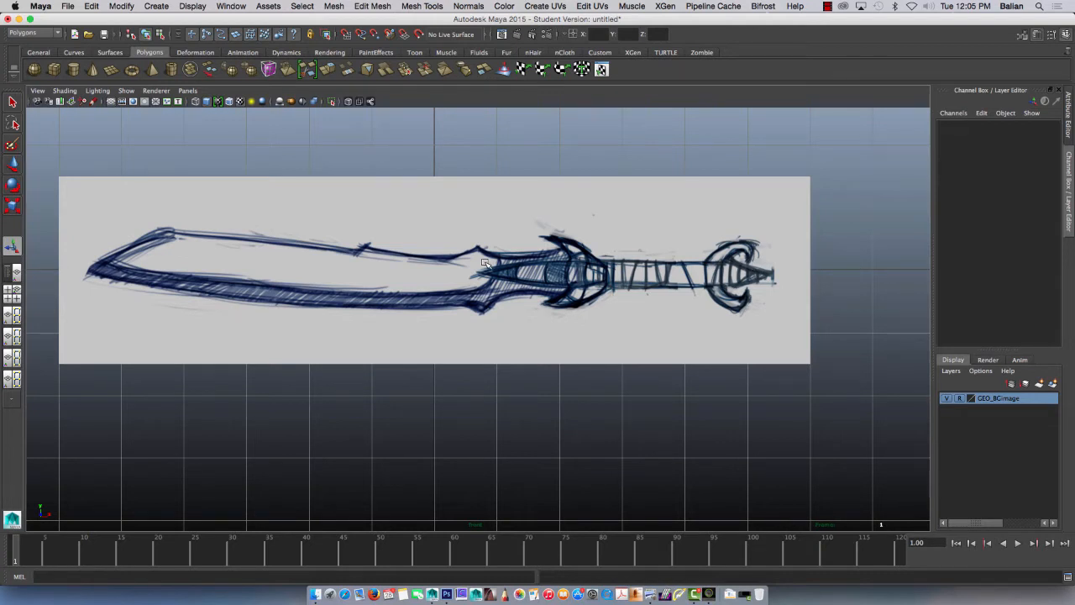
Step: Trace the blade's upper edge with the Create Polygon Tool, placing points from the guard along the notches to the tip
click(367, 13)
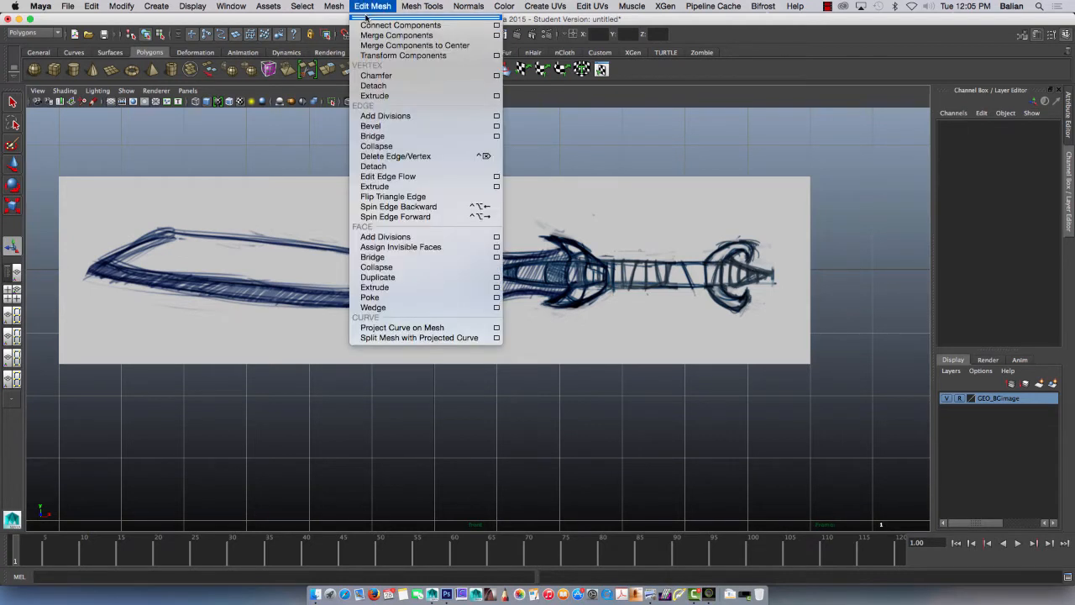
mouse_move(422, 7)
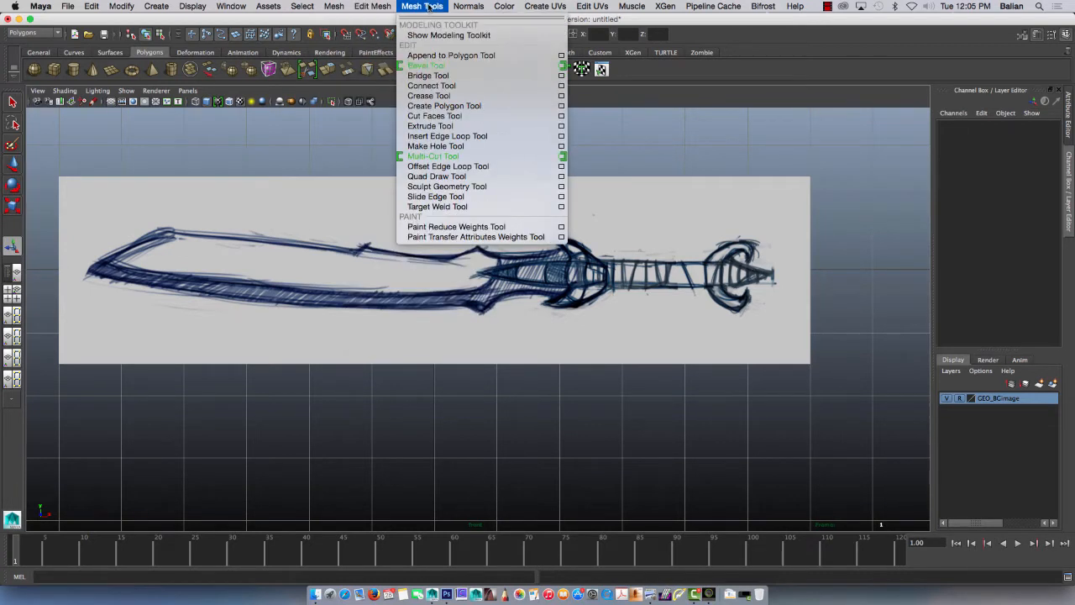
click(415, 108)
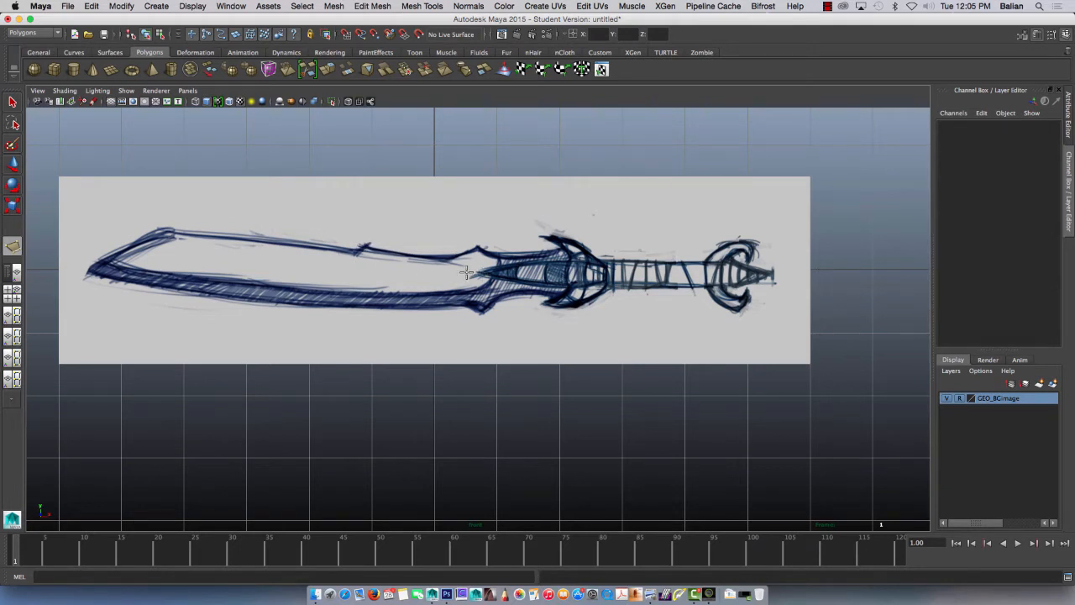
click(561, 249)
click(521, 258)
click(478, 246)
click(450, 259)
click(359, 251)
click(168, 230)
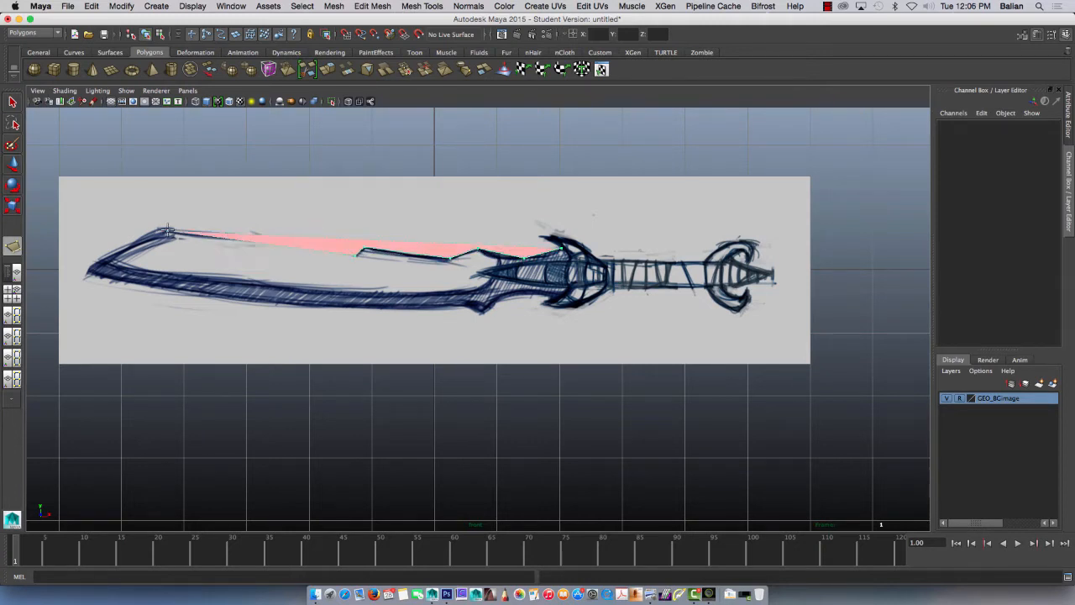
click(88, 270)
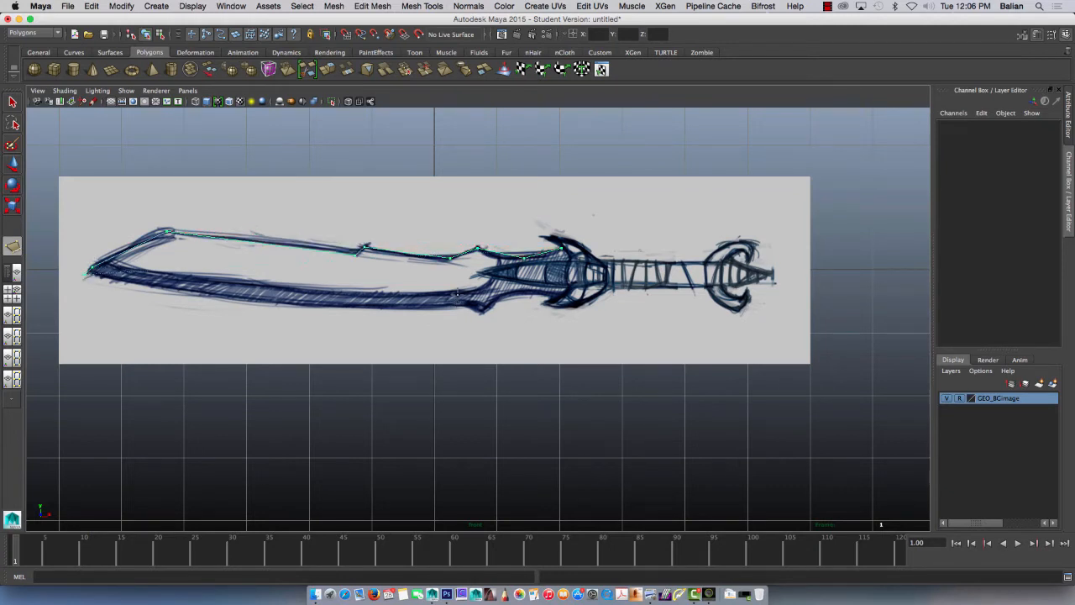
Step: Complete the blade polygon along the lower edge back to the guard and finish the shape
click(482, 310)
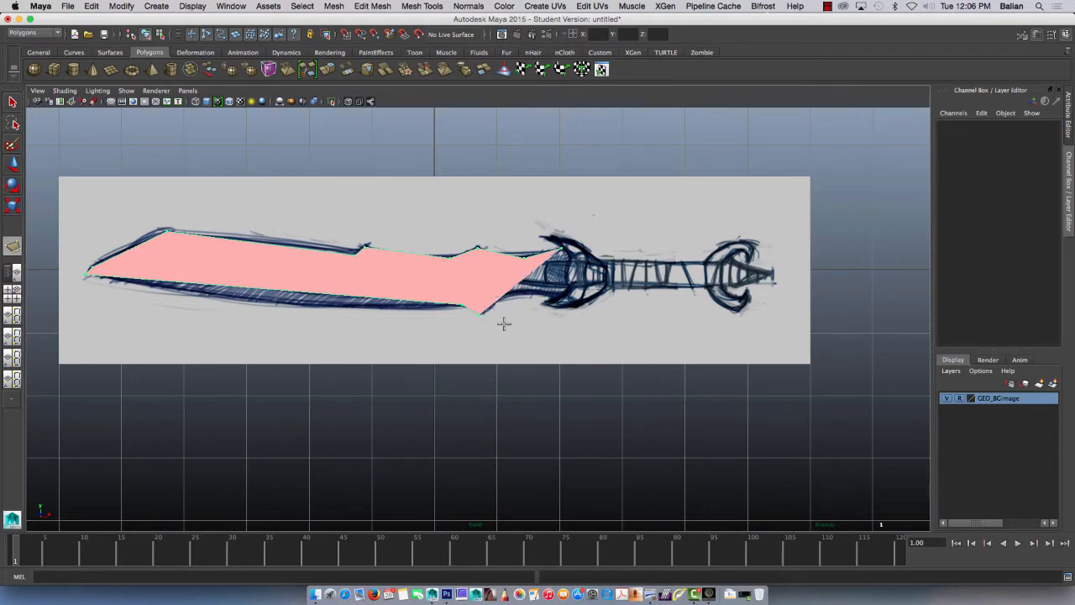
click(528, 292)
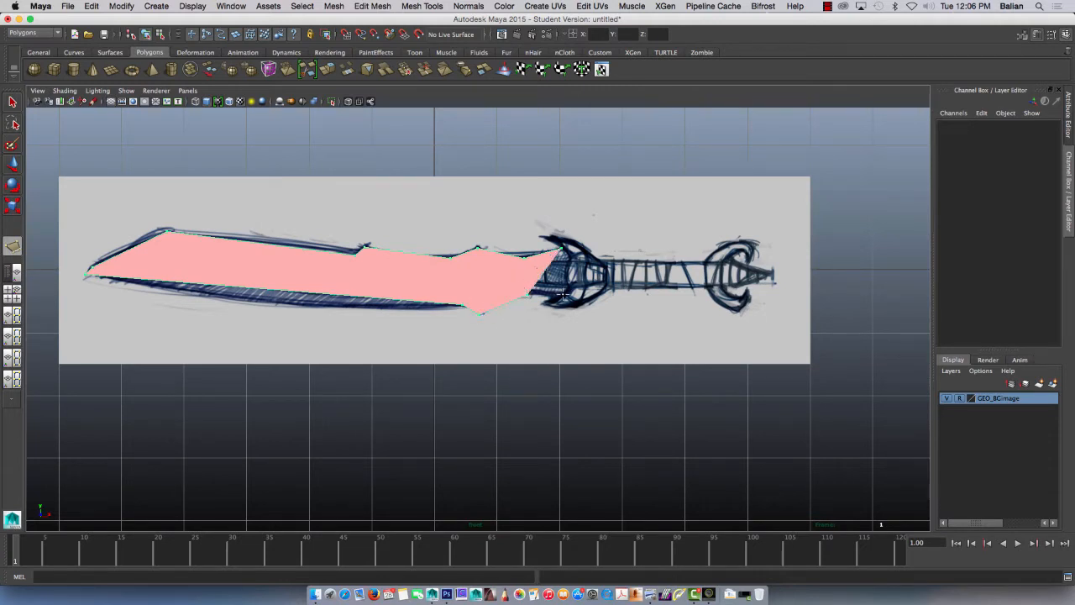
click(561, 296)
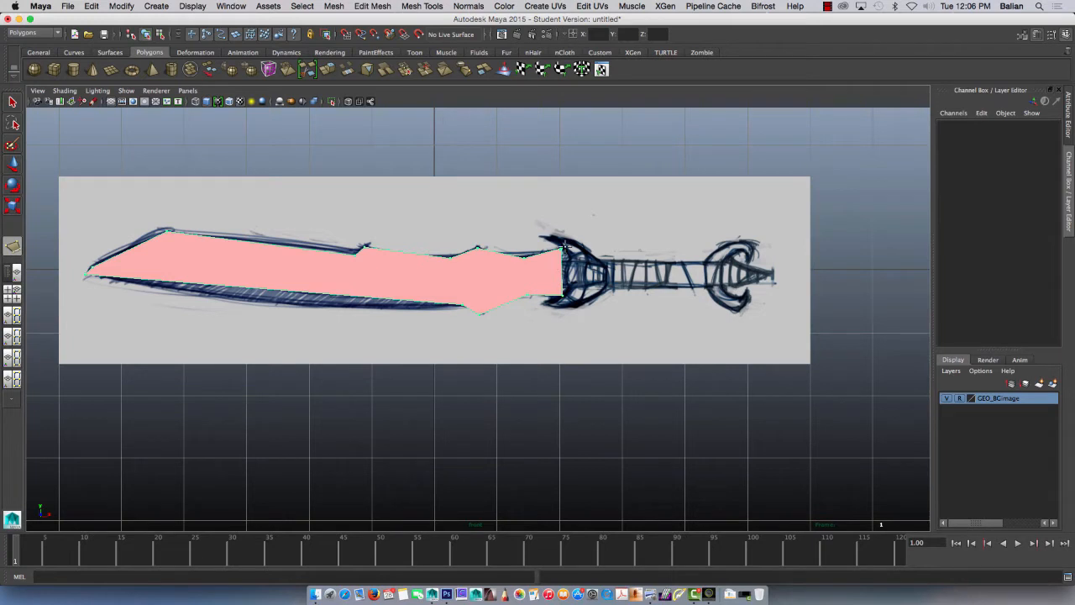
click(13, 102)
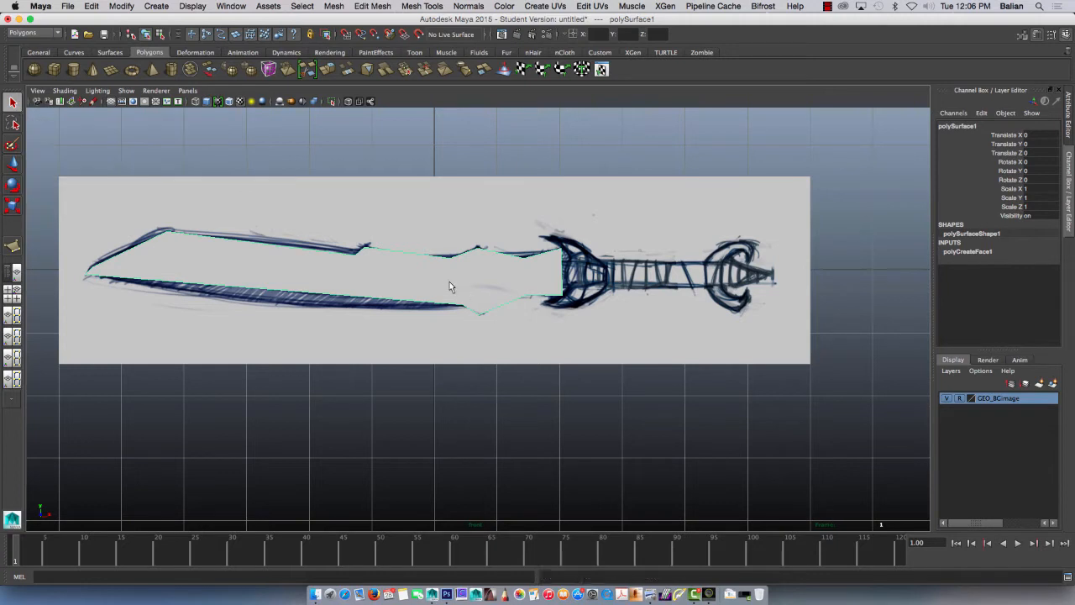
Step: Show the attributes of the blade's lambert1 material
key(ctrl+a)
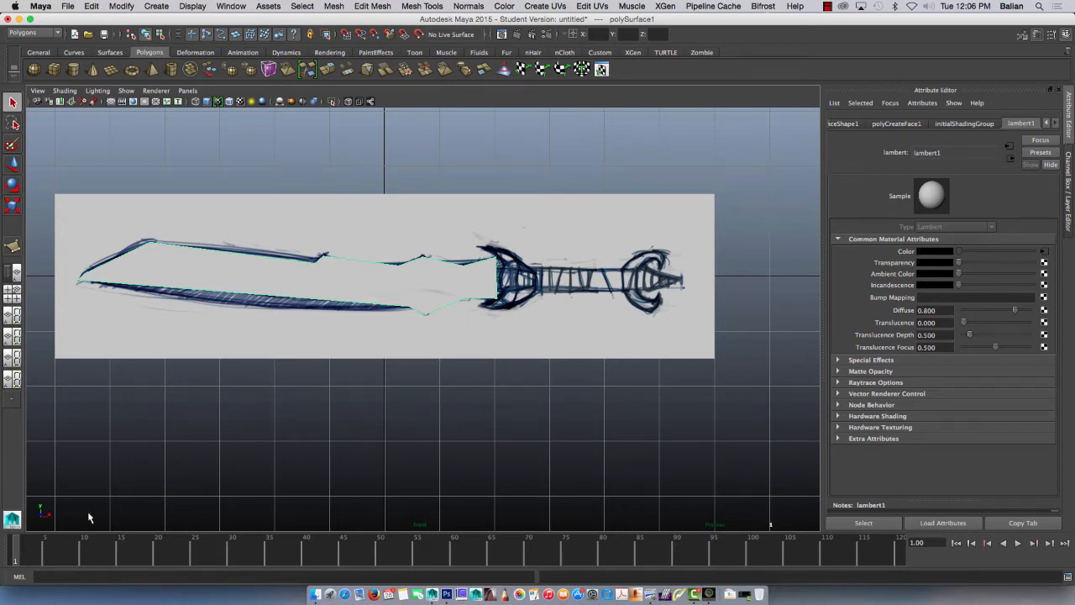
right_click(883, 265)
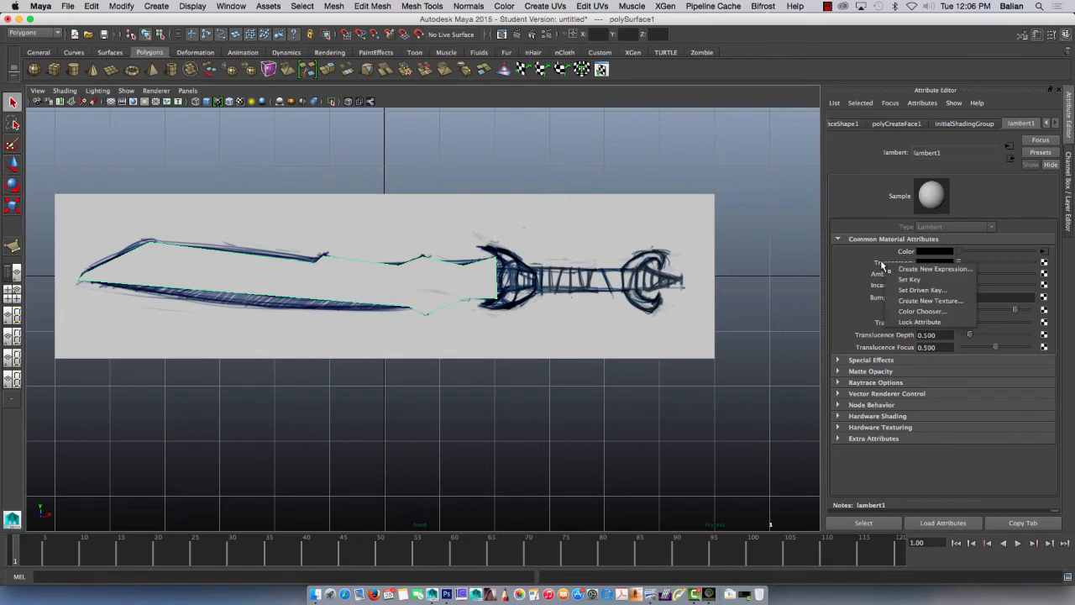
click(687, 523)
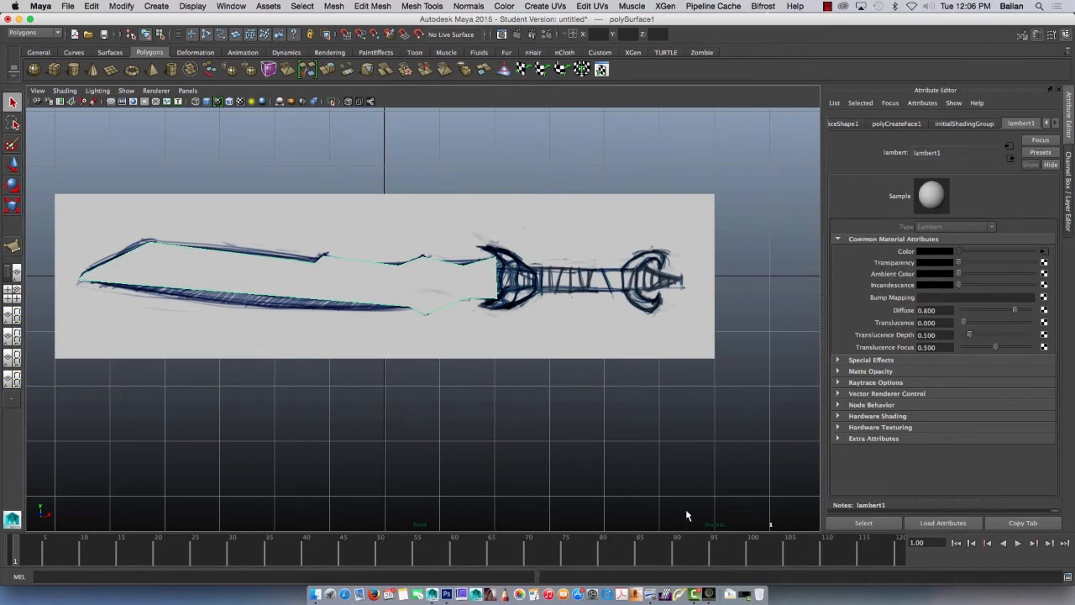
Step: Display the Range Slider and set the end frame of the timeline to 2
click(195, 9)
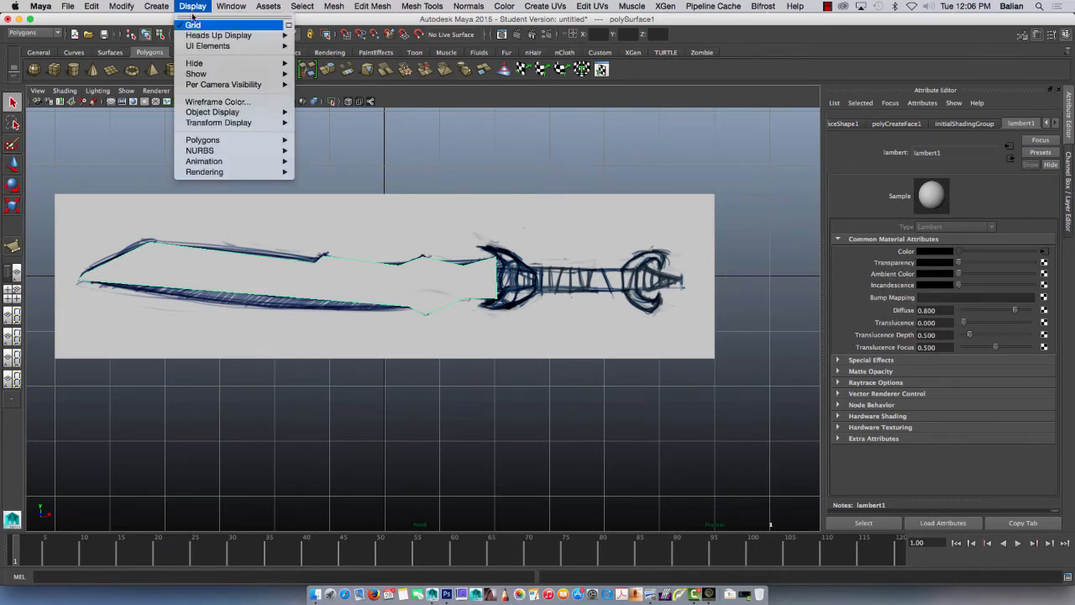
mouse_move(191, 35)
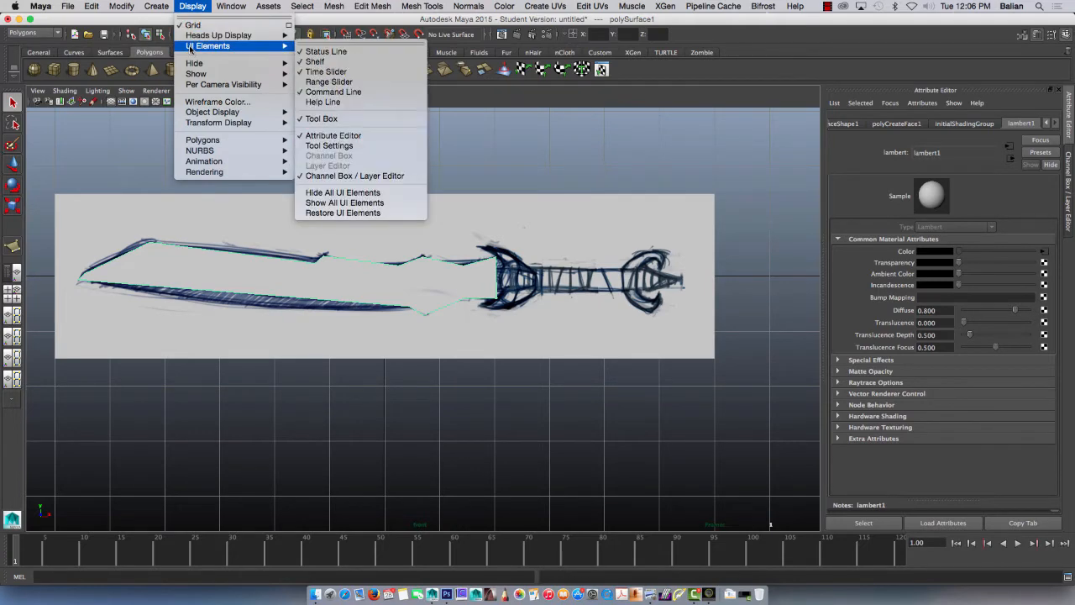
click(313, 82)
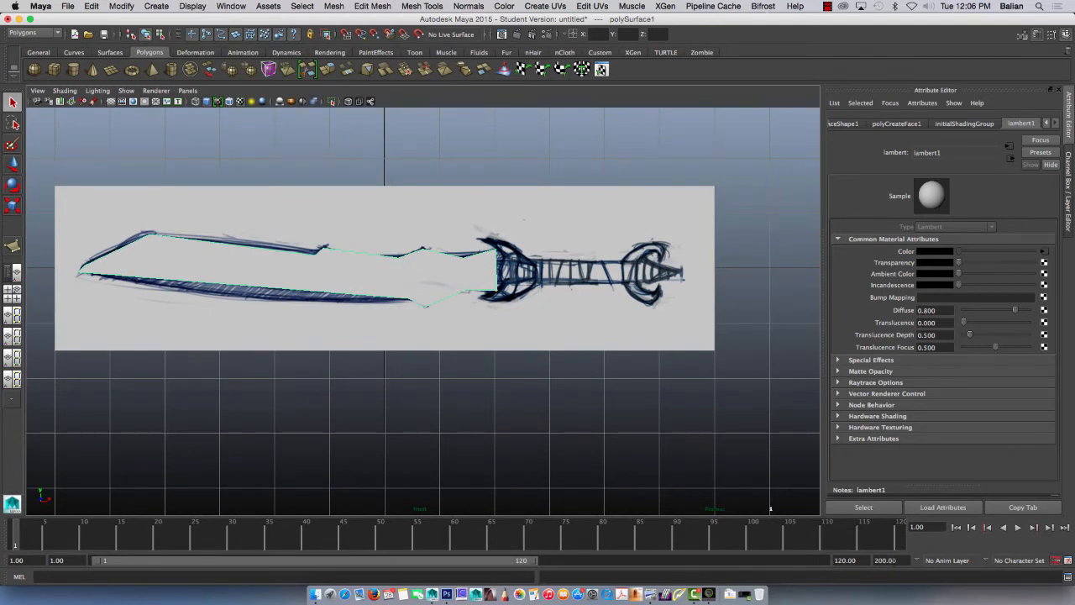
click(886, 559)
text(2)
key(Return)
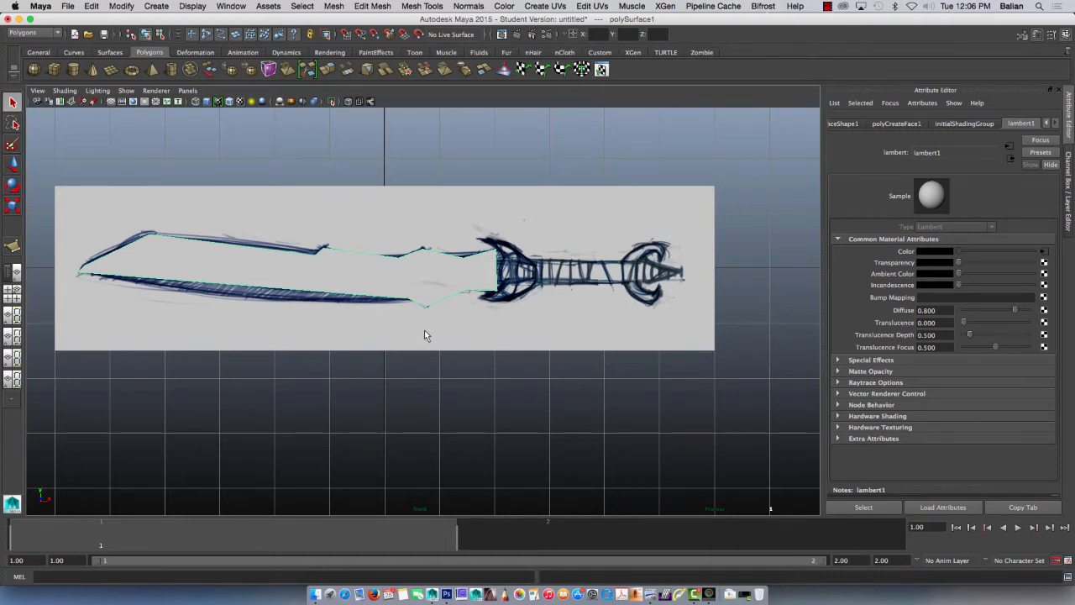
double_click(940, 152)
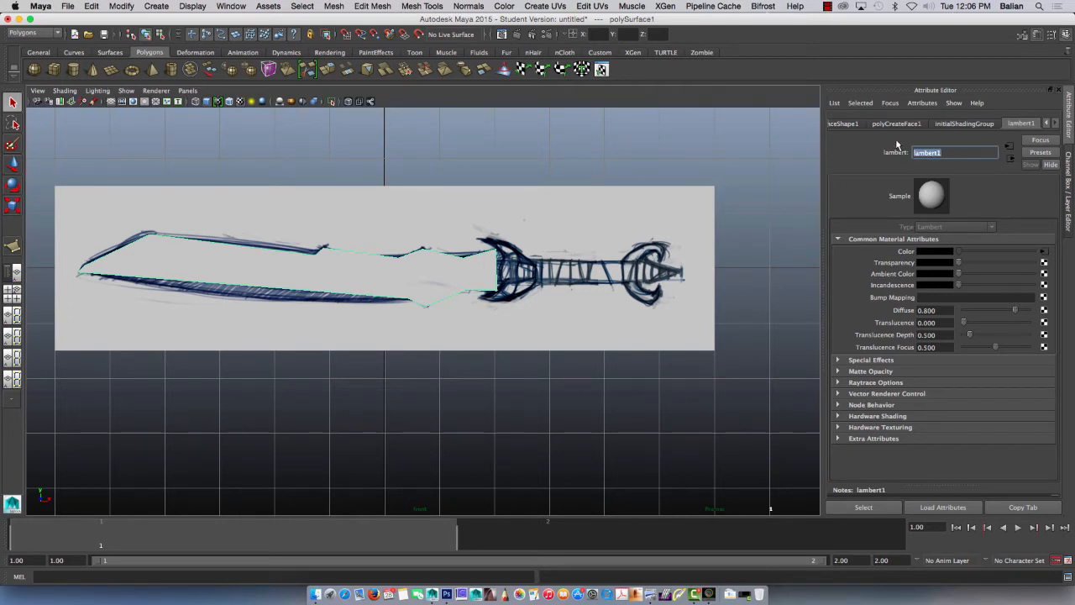
click(897, 145)
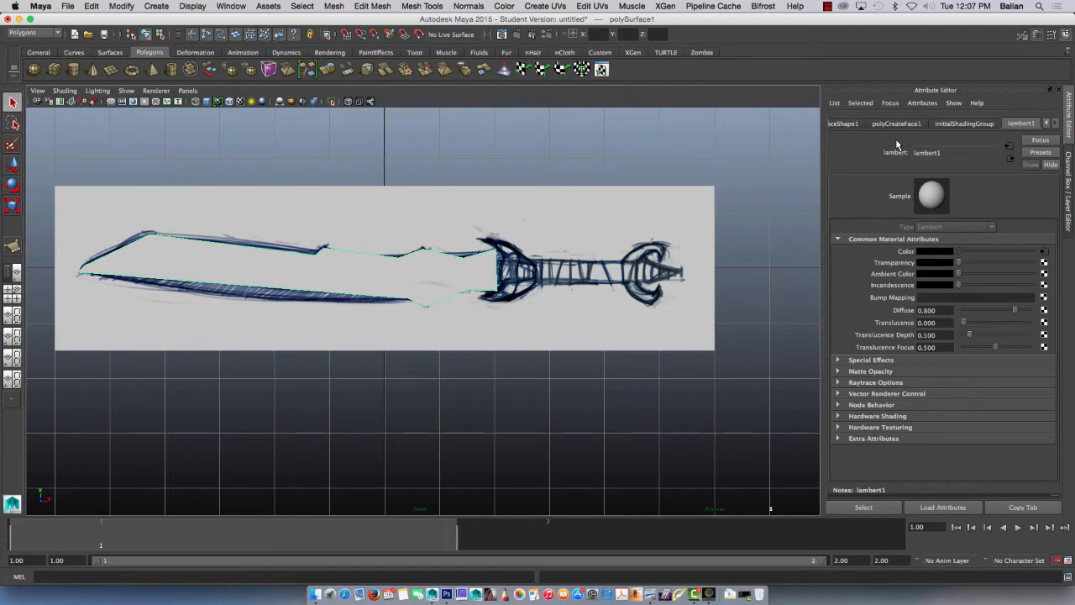
right_drag(427, 280, 457, 267)
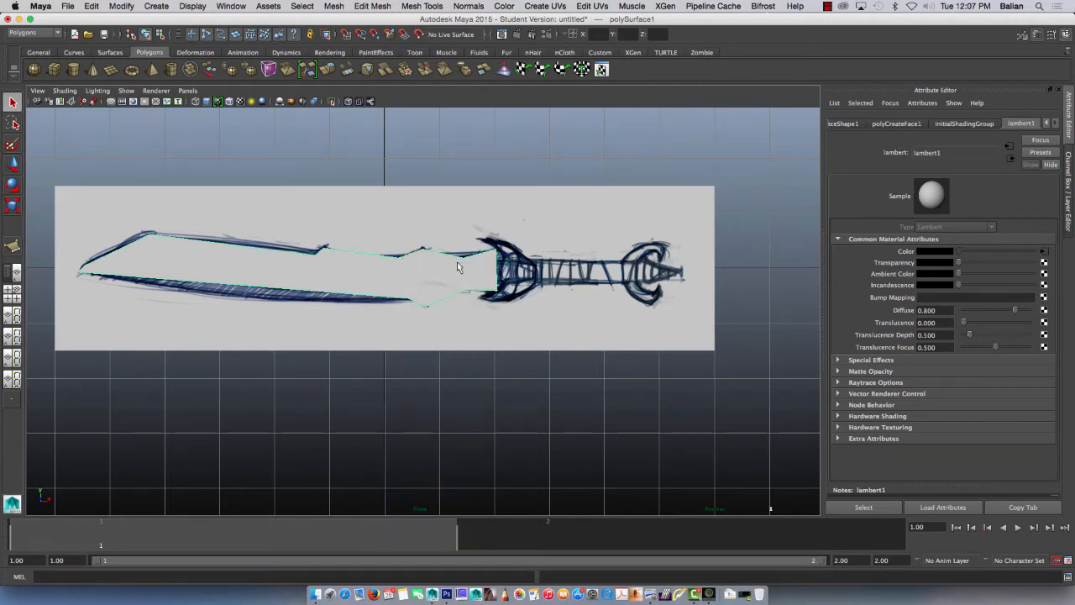
double_click(932, 152)
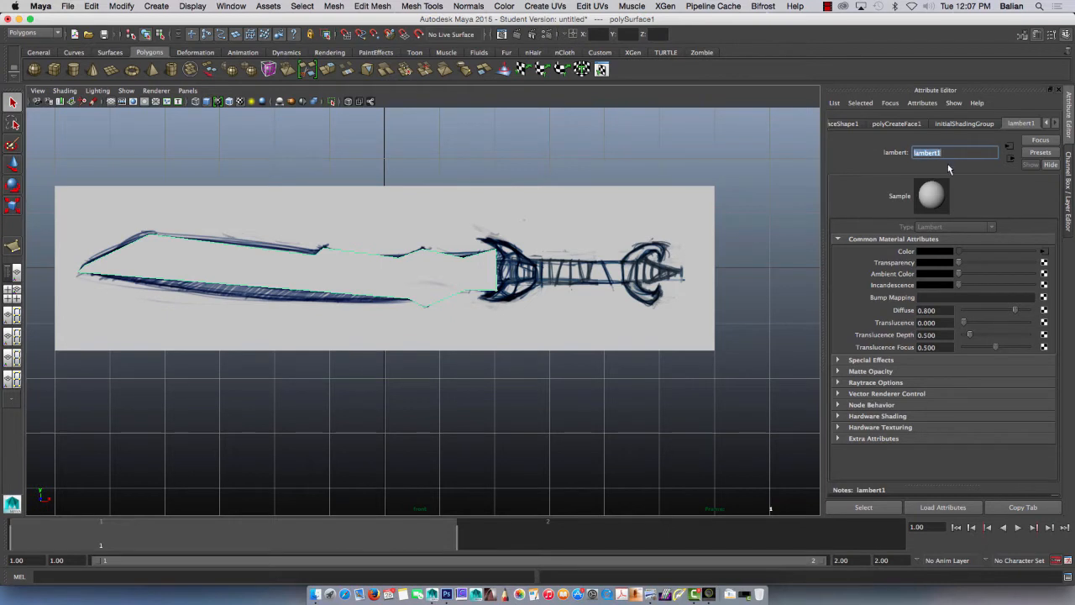
key(Return)
Step: Key lambert1's Transparency at frames 1 and 2, and raise it at frame 2 so the sketch shows through the blade
right_click(885, 265)
click(913, 278)
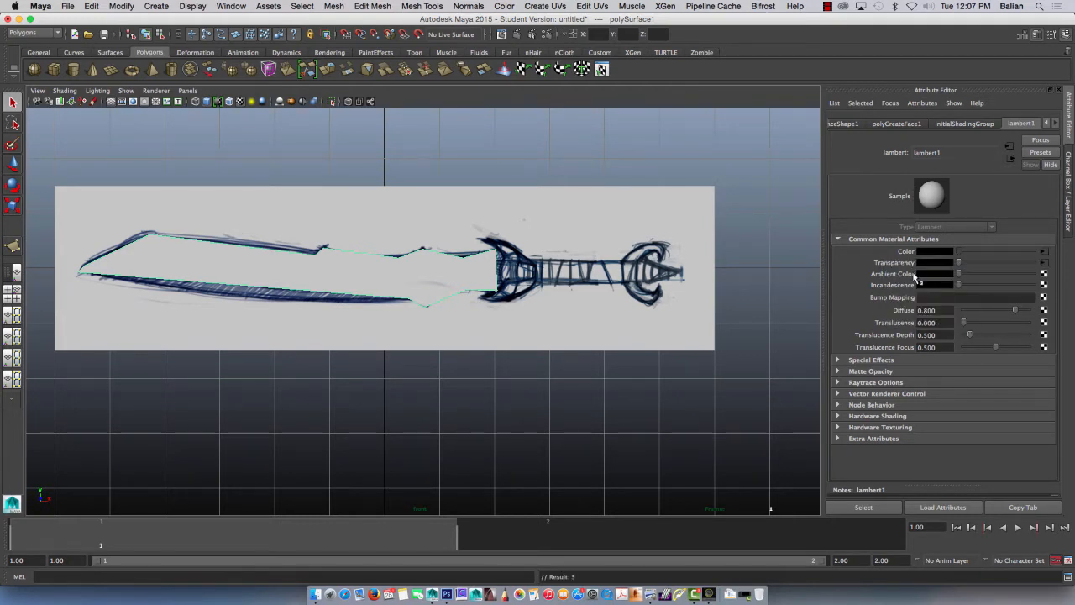
click(624, 533)
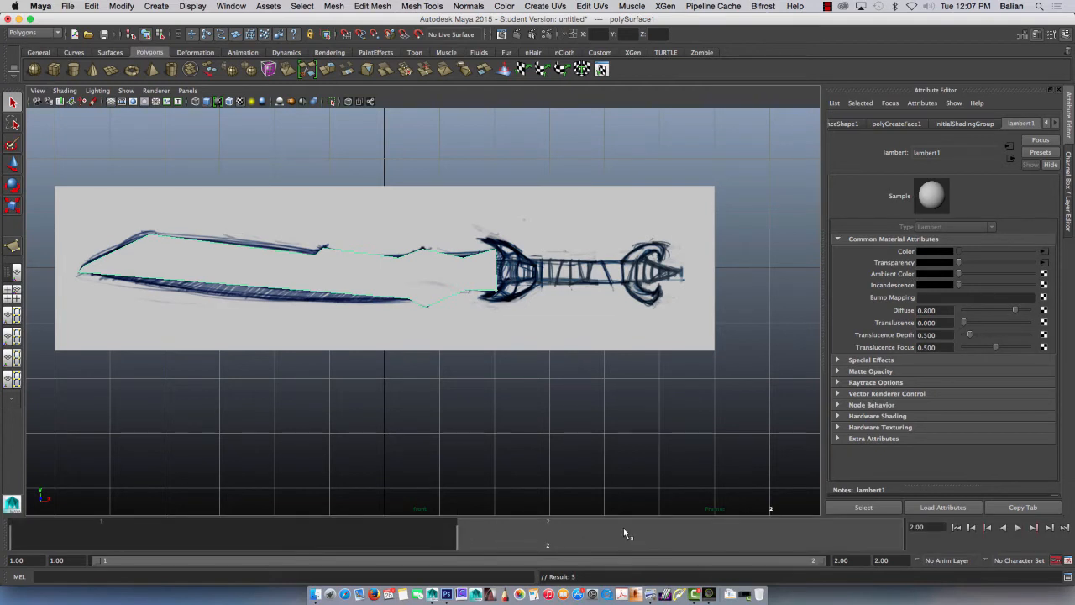
right_click(893, 263)
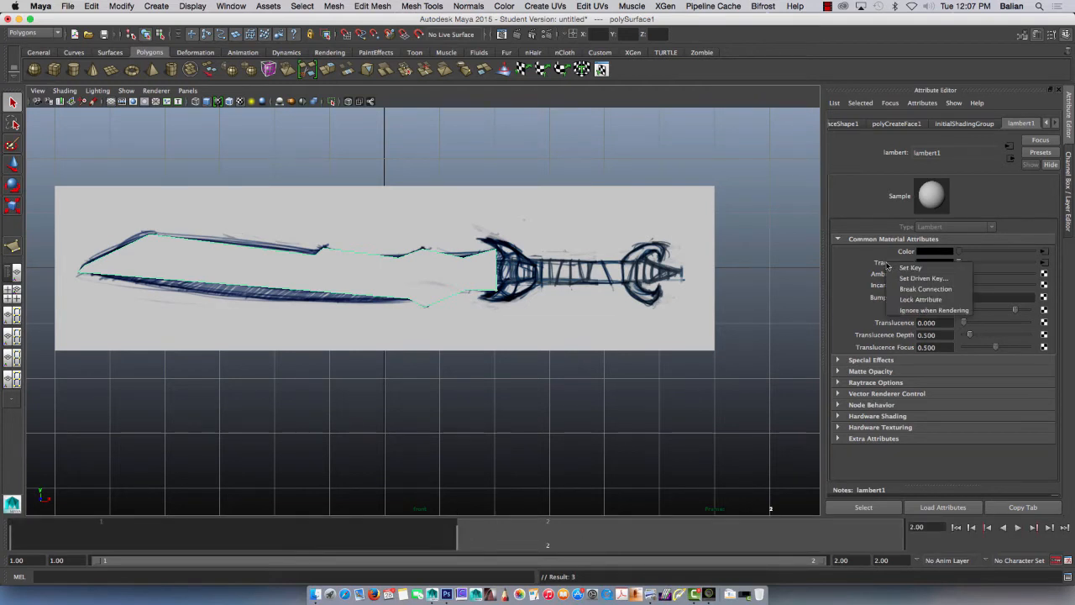
click(894, 272)
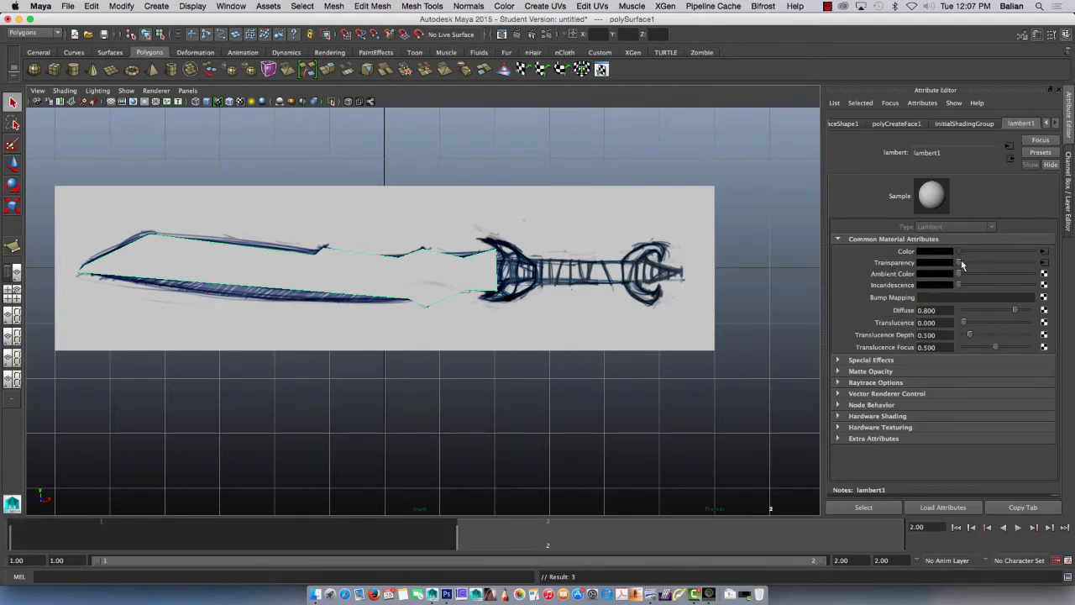
drag(961, 262, 985, 265)
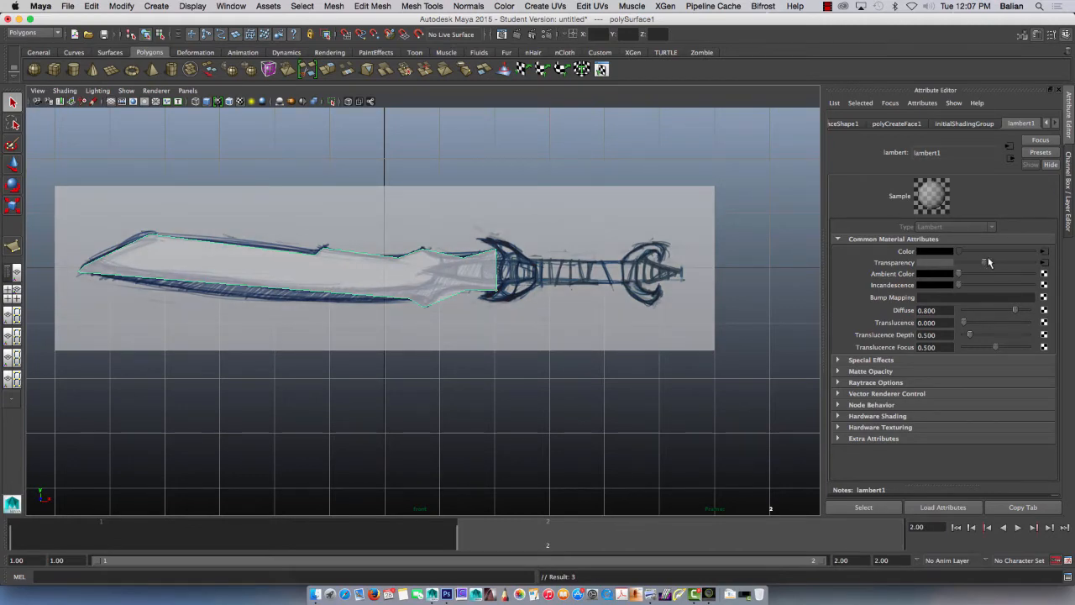
Step: Select the overlapping vertices at the blade's upper corner beside the guard and merge them into one
alt+right_drag(491, 256, 753, 452)
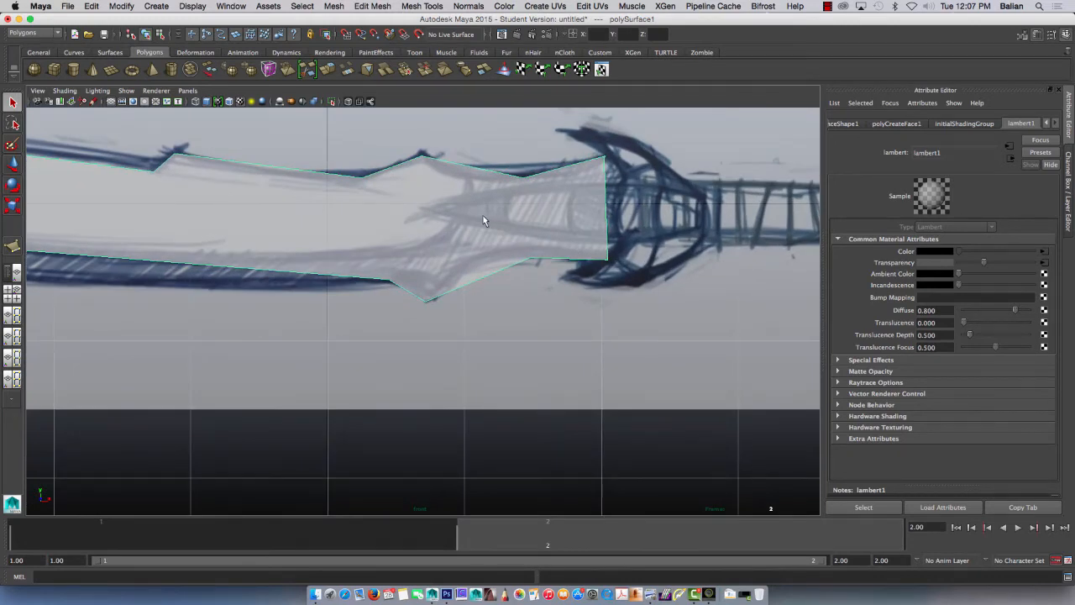
right_drag(483, 215, 438, 218)
drag(588, 143, 669, 217)
alt+right_drag(671, 217, 703, 325)
alt+middle_drag(639, 273, 531, 486)
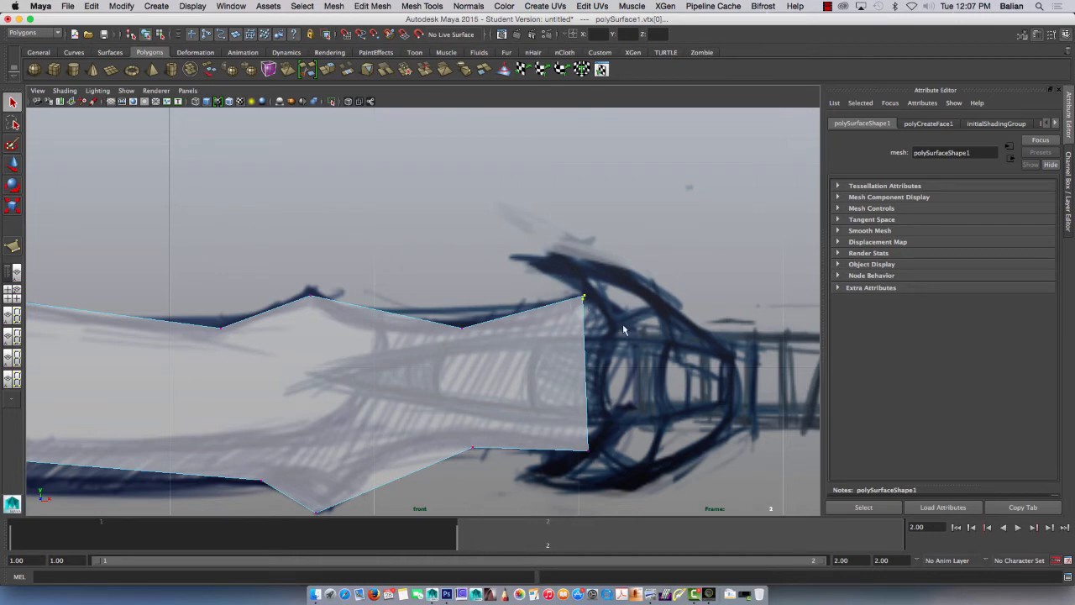
click(335, 7)
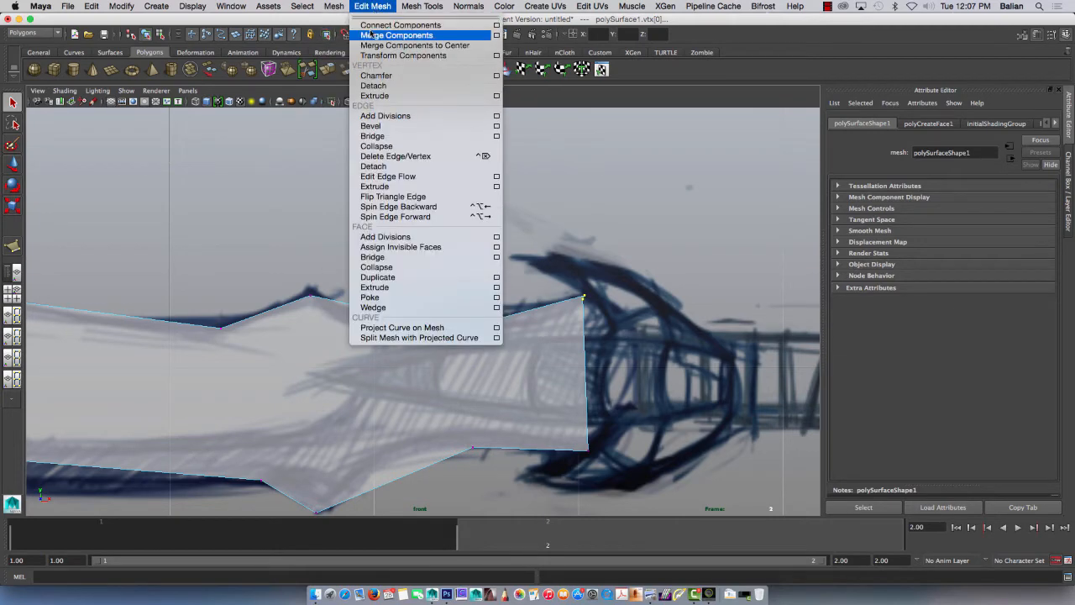
click(362, 35)
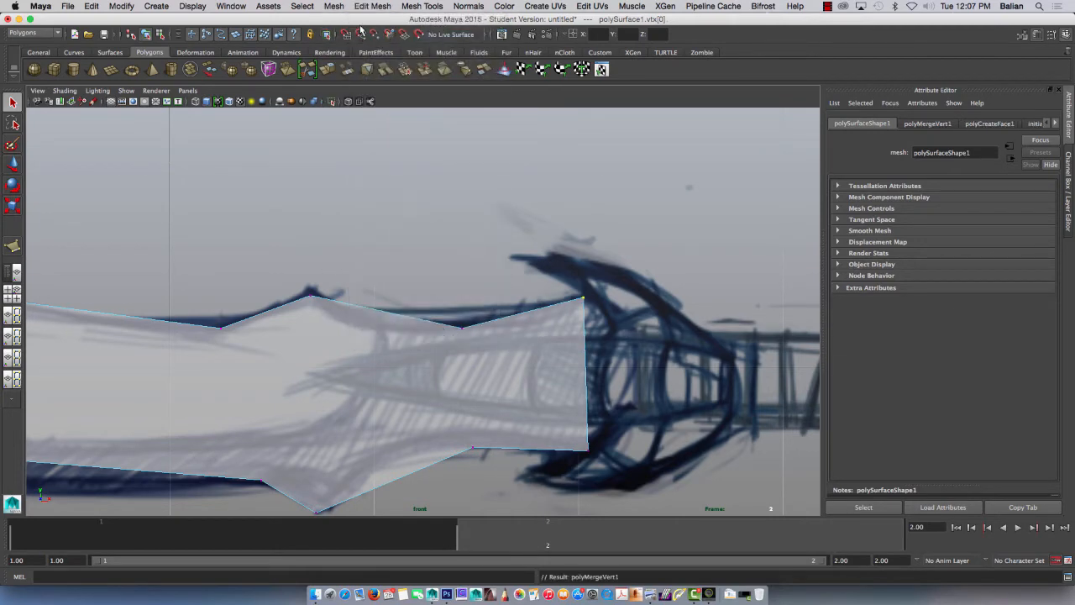
Step: Bring back the Channel Box and Layer Editor in place of the Attribute Editor
scroll(439, 364, down, 6)
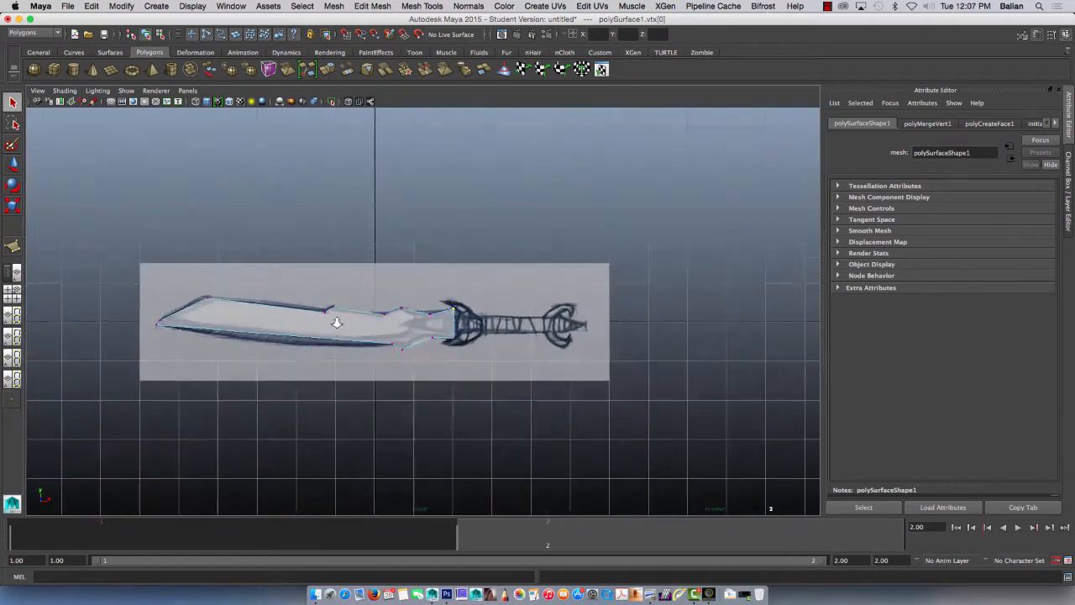
scroll(336, 320, up, 4)
alt+middle_drag(310, 392, 436, 364)
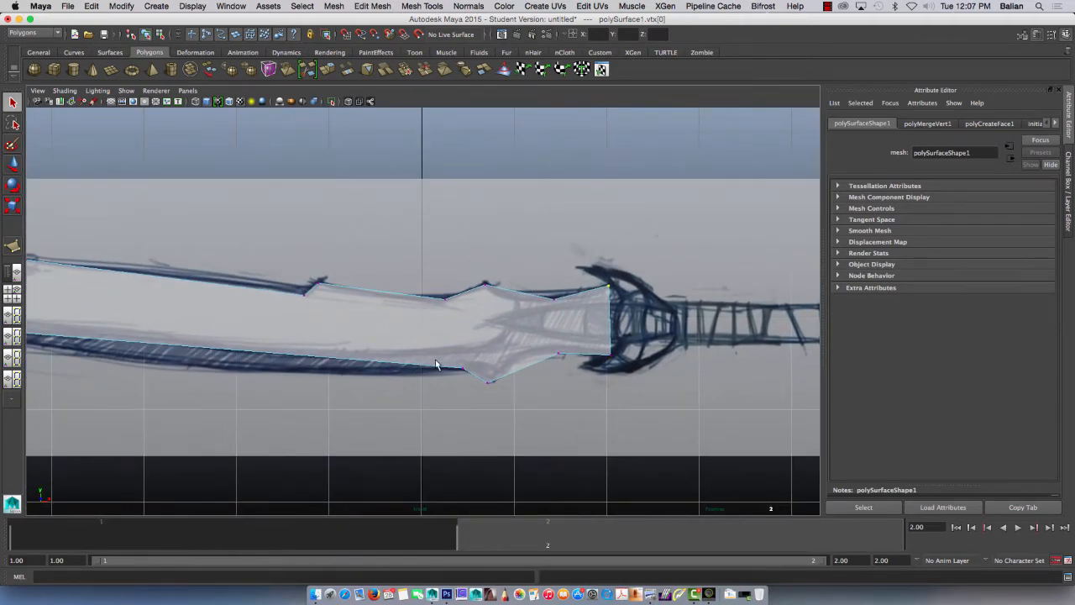
key(ctrl+a)
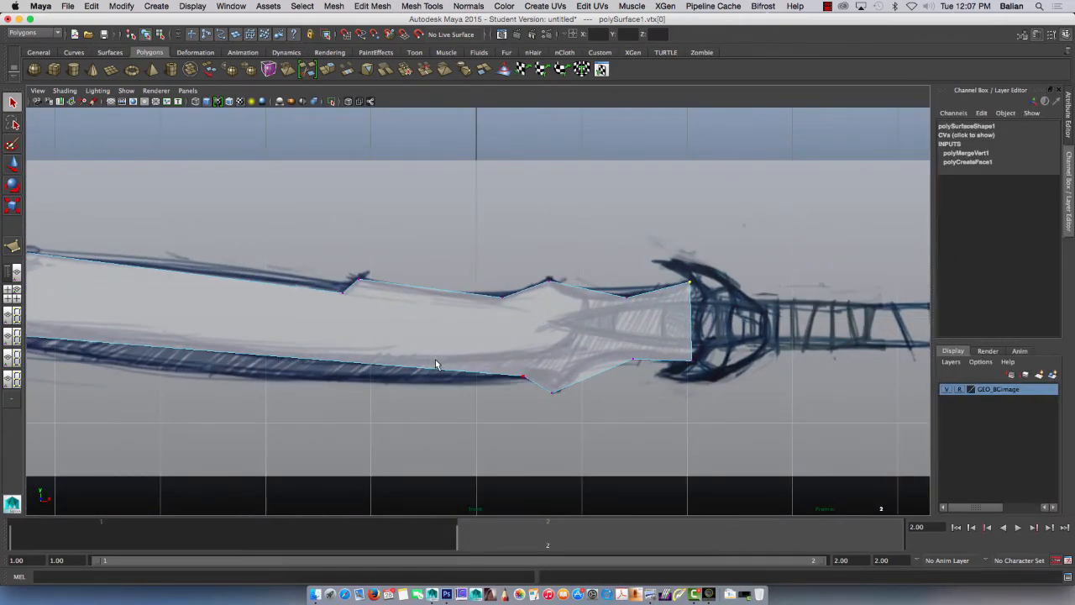
scroll(435, 359, down, 4)
scroll(443, 343, up, 4)
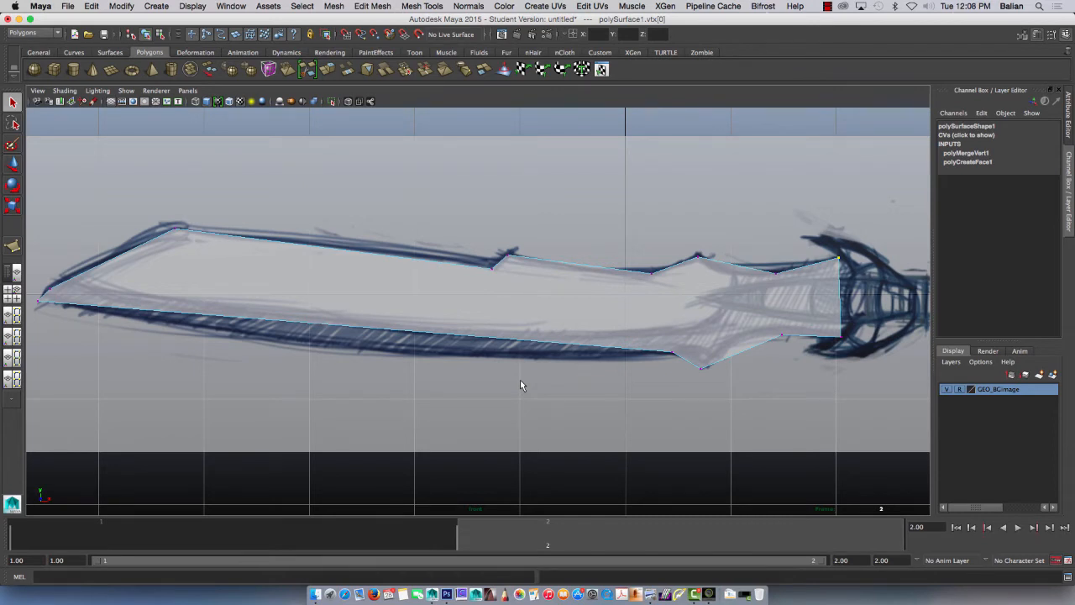
Step: Show the Modeling Toolkit and check the modelingToolkit entry in the Plug-in Manager
click(1022, 35)
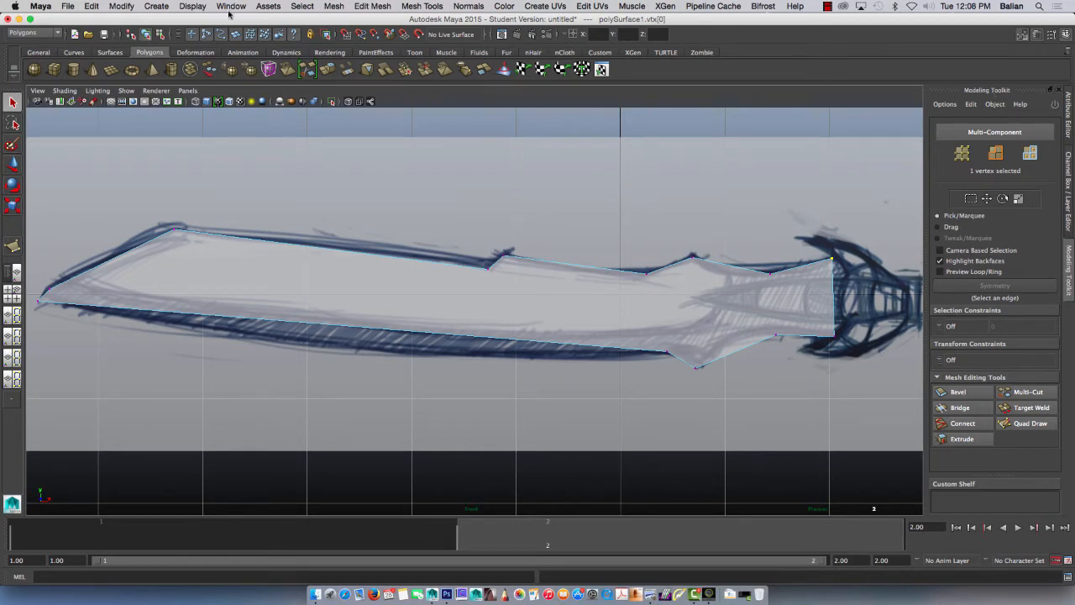
click(230, 6)
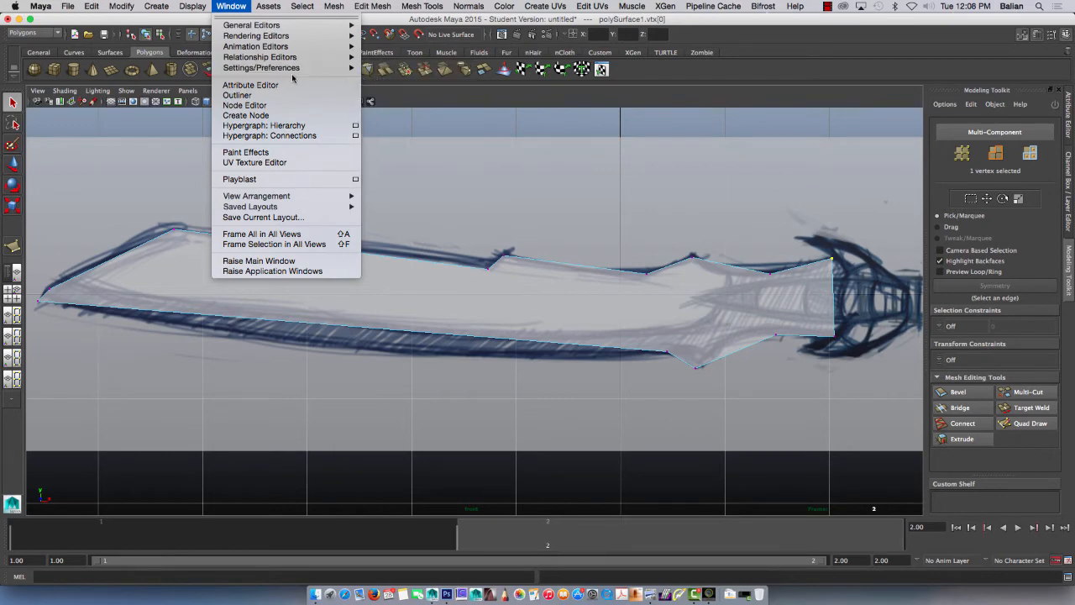
mouse_move(294, 69)
click(393, 168)
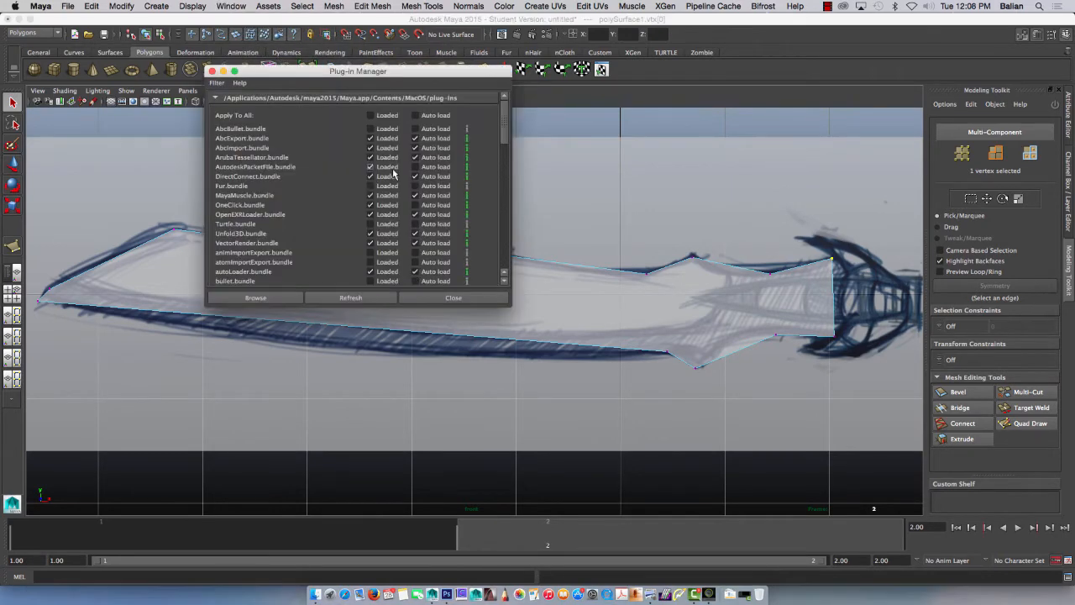
drag(509, 304, 523, 534)
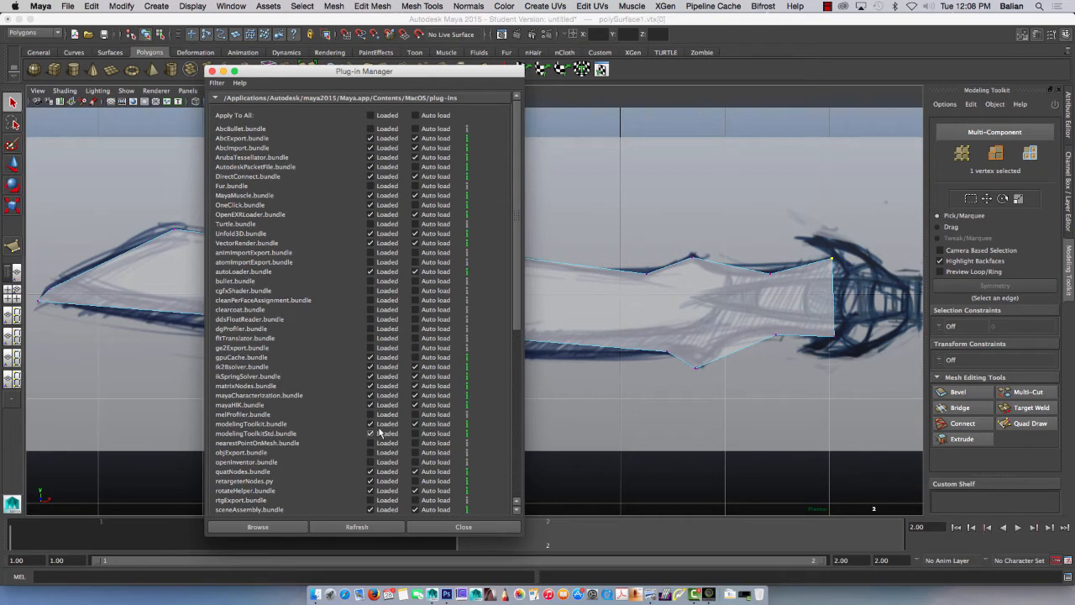
click(439, 528)
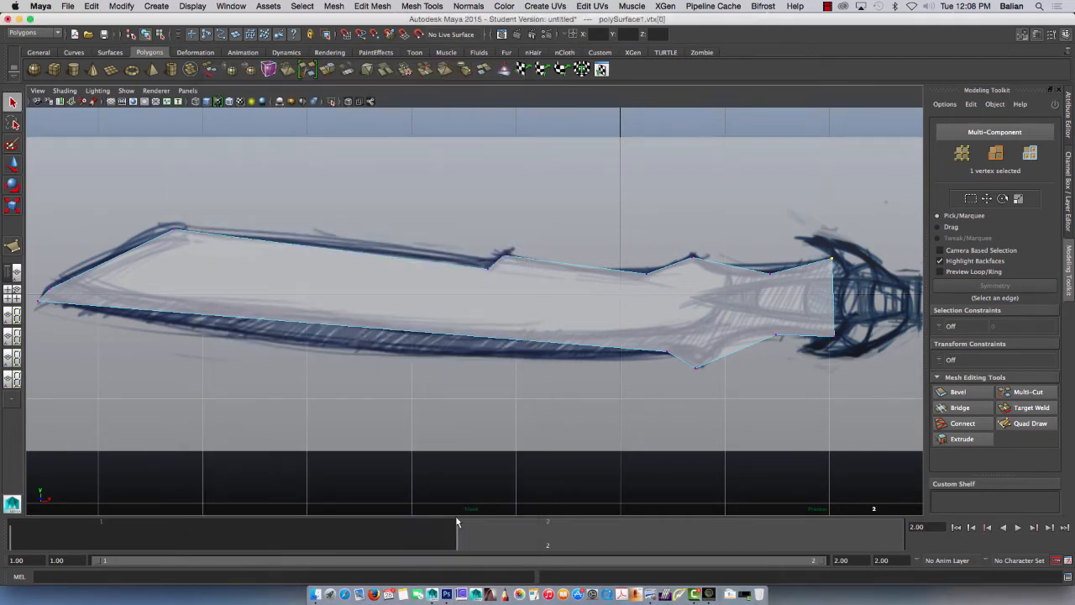
Step: Cut three edges across the guard end of the blade with Multi-Cut, joining opposite vertices before, at and after the spikes
click(1014, 397)
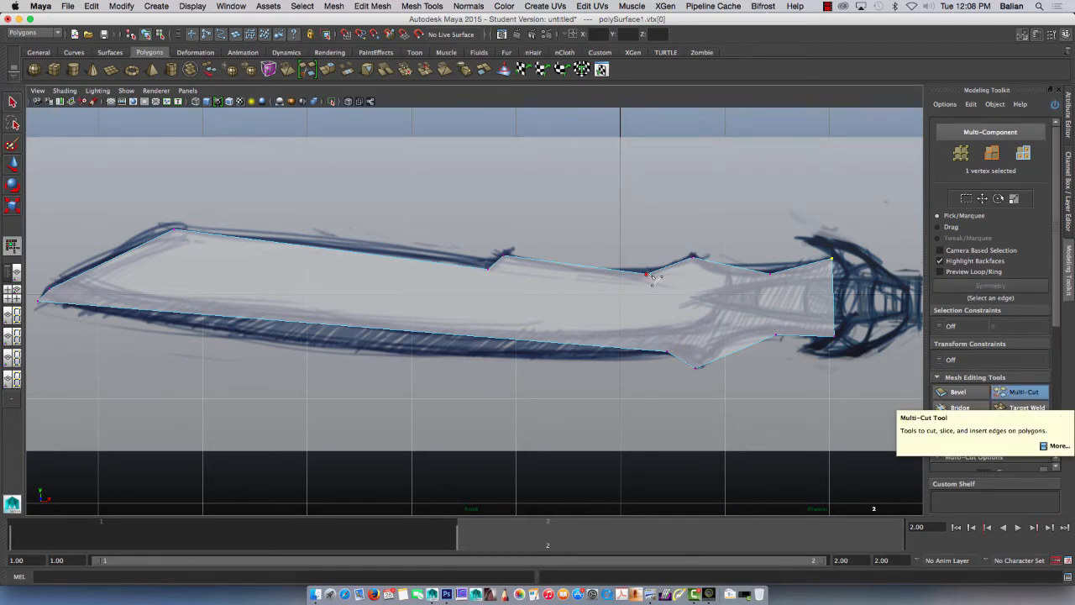
click(669, 359)
right_click(669, 360)
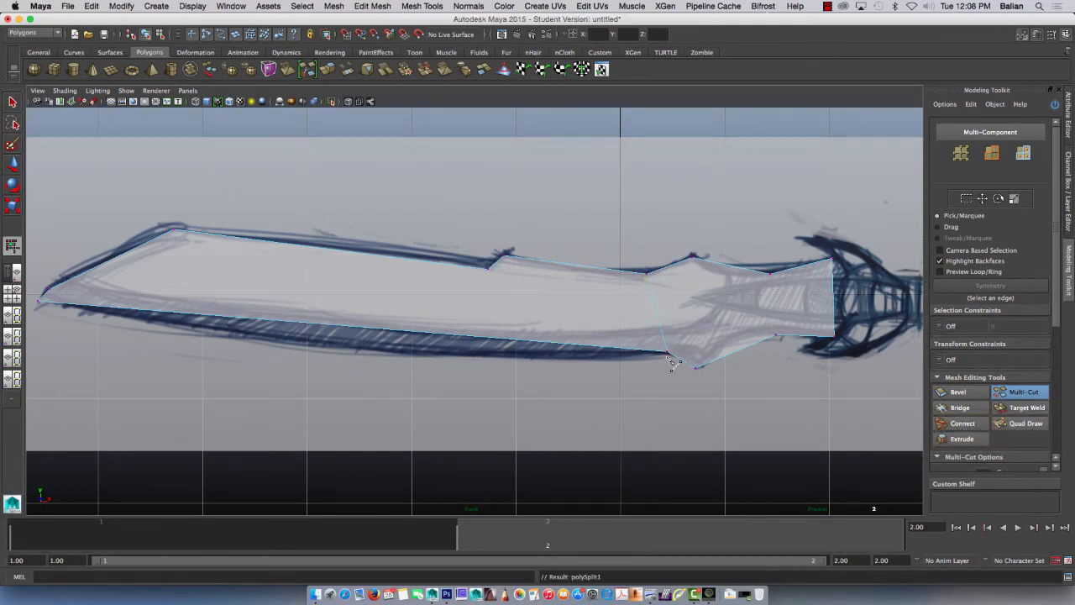
click(770, 275)
right_click(777, 336)
click(693, 257)
click(696, 371)
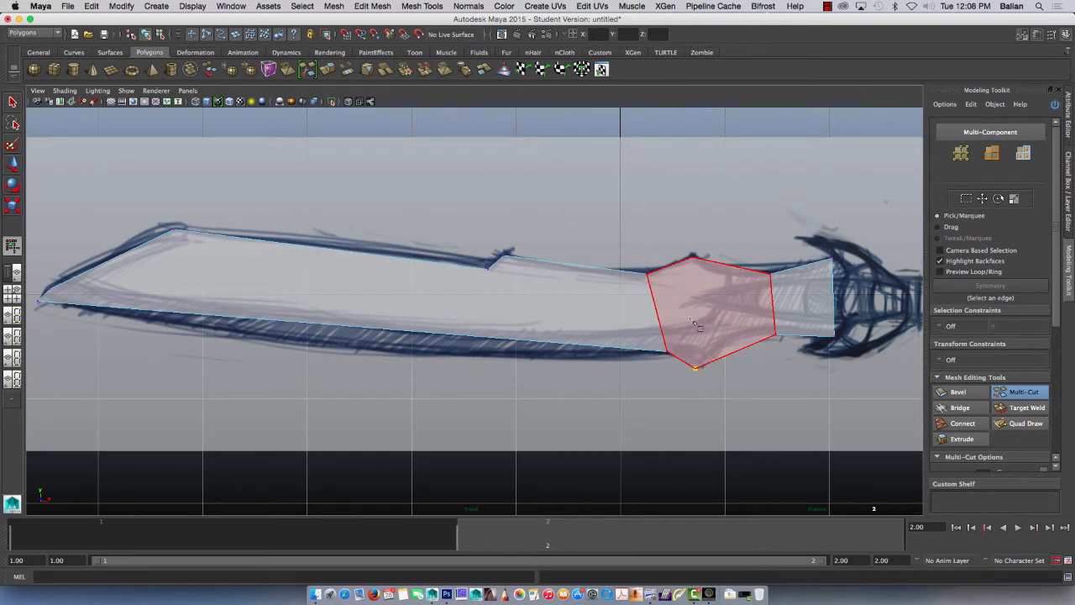
click(693, 257)
right_click(694, 327)
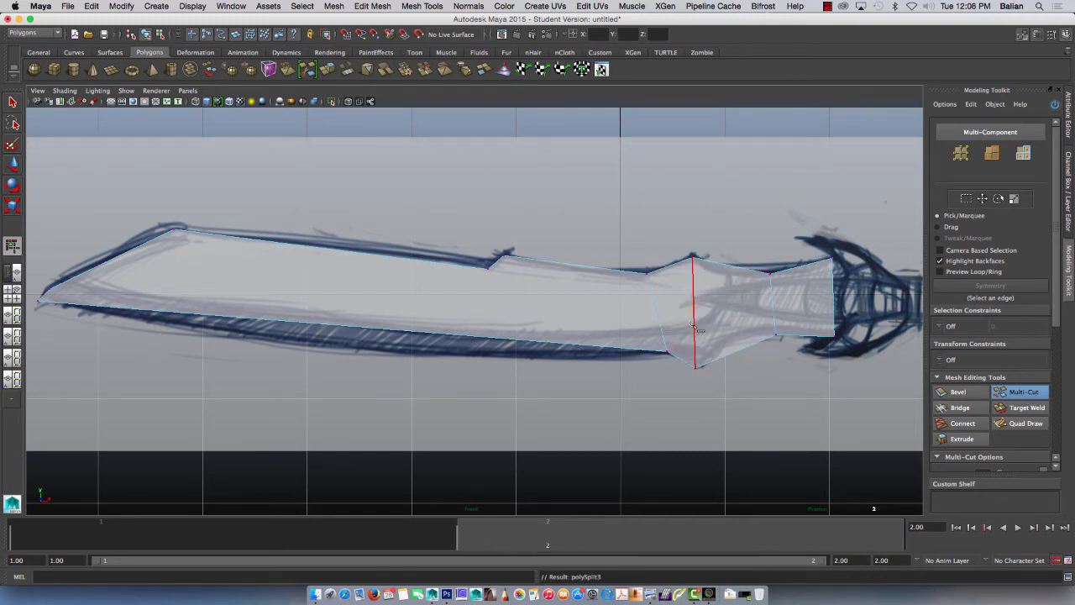
Step: Cut two edges with Multi-Cut from the notch vertices on the blade's upper edge down to its lower edge
click(503, 255)
click(510, 342)
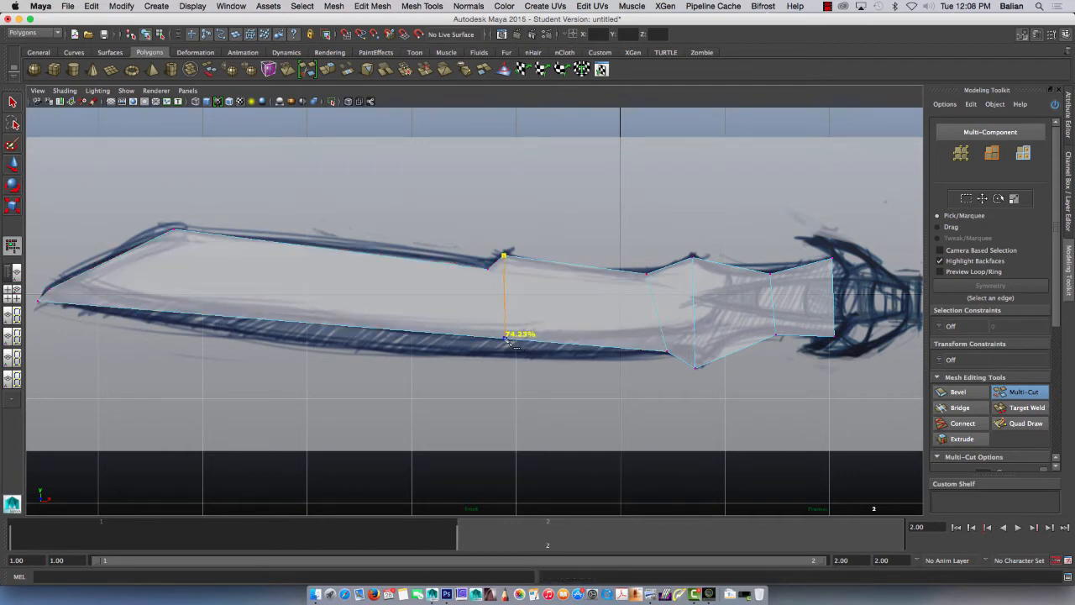
right_click(526, 352)
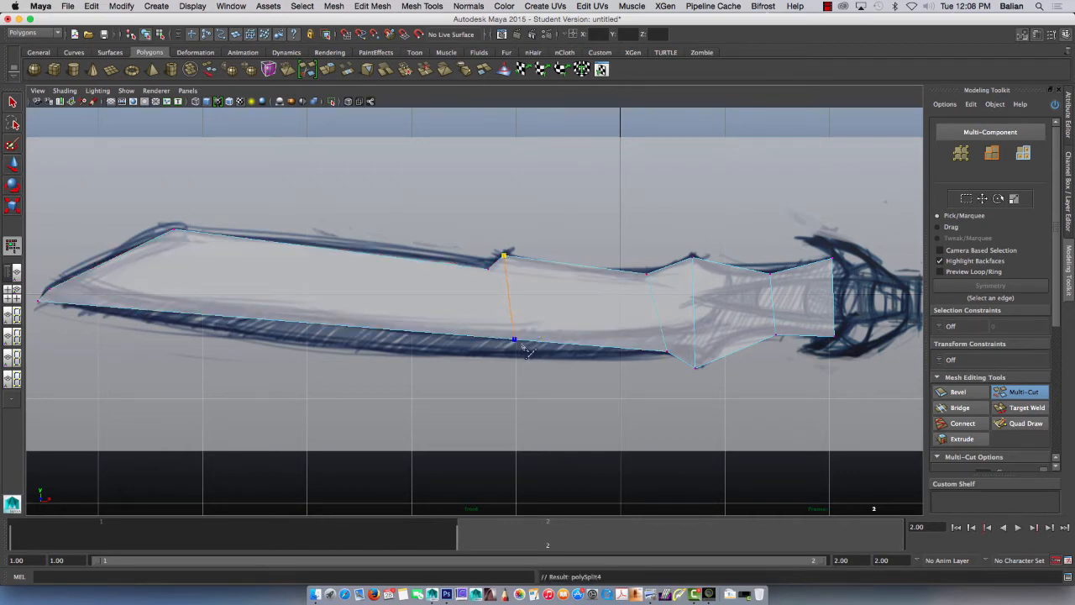
click(488, 269)
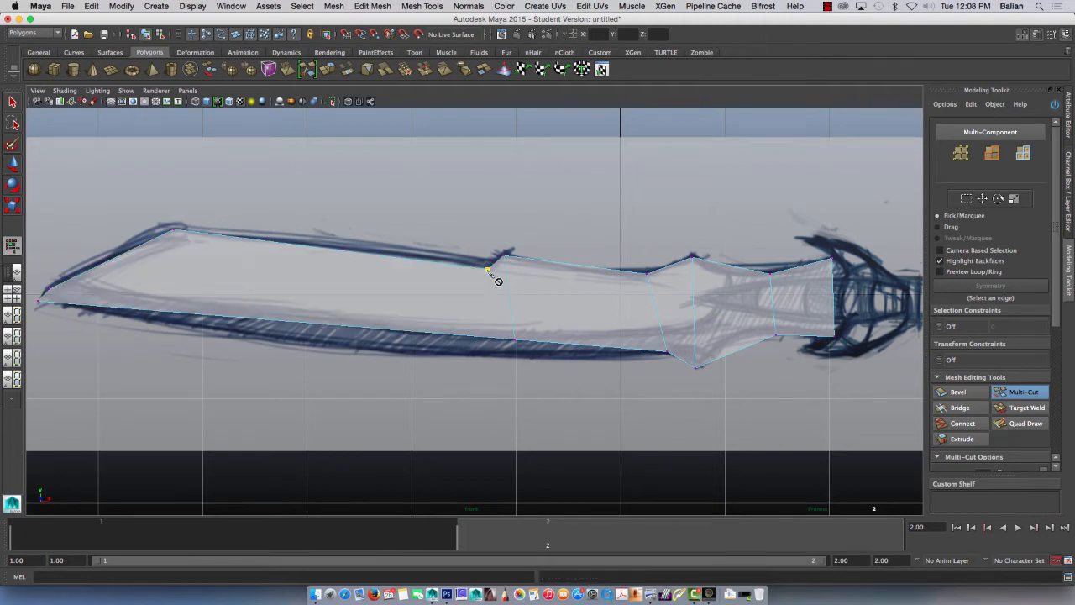
click(490, 336)
right_click(507, 370)
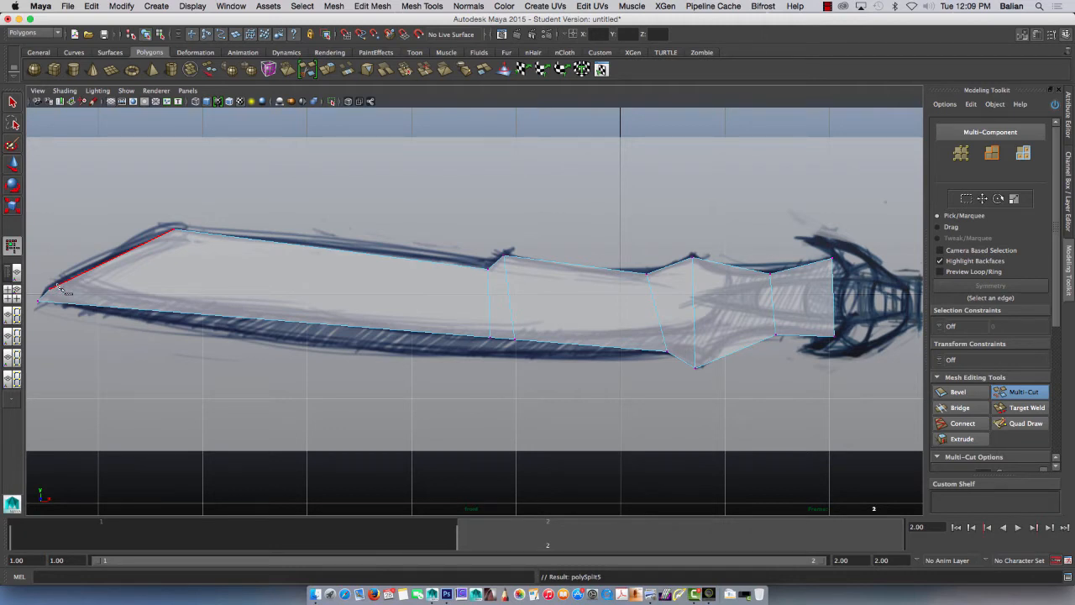
Step: Select the two vertices at the blade's tip and merge them into one
click(13, 102)
click(13, 164)
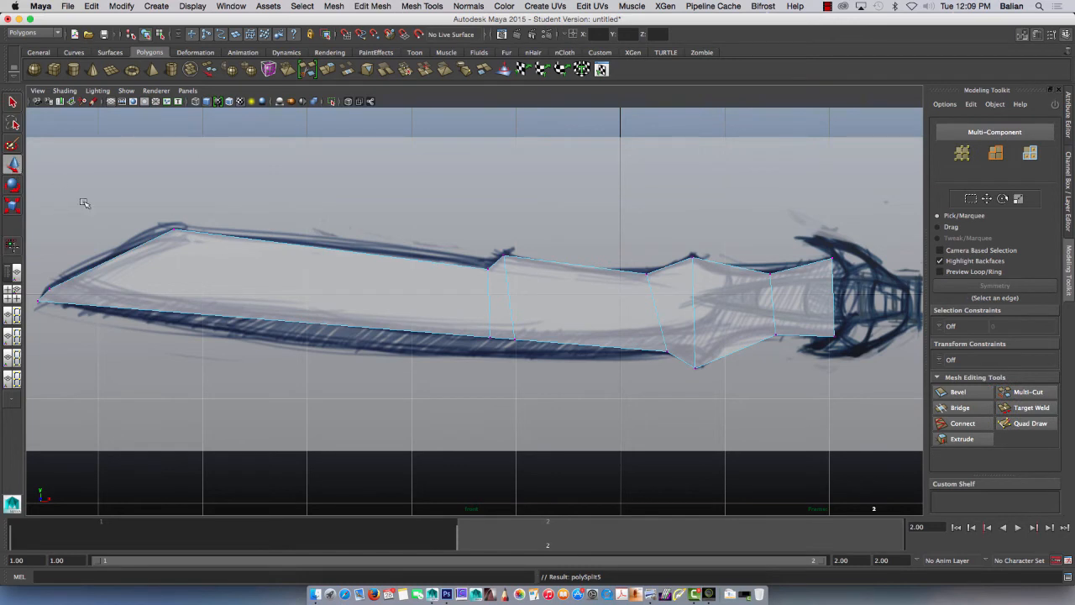
right_drag(60, 294, 38, 294)
drag(27, 274, 65, 299)
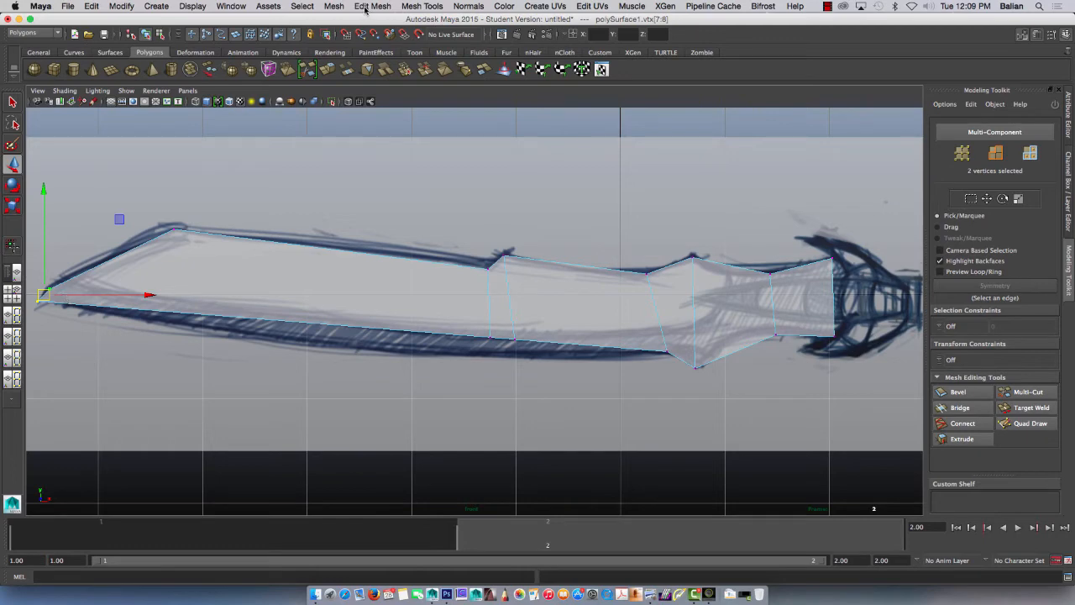
click(427, 6)
mouse_move(374, 8)
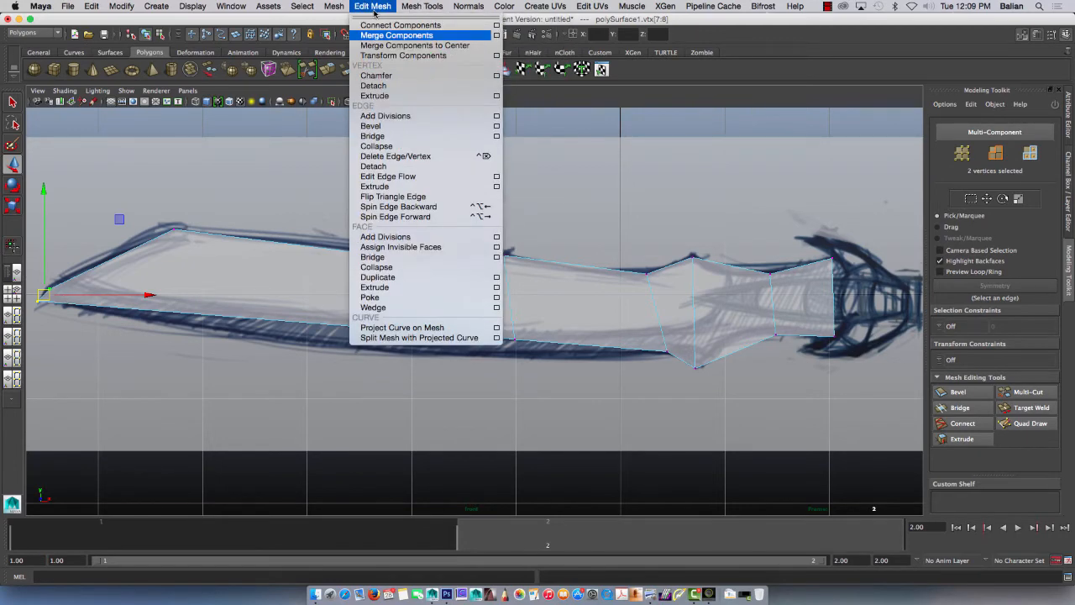
click(367, 36)
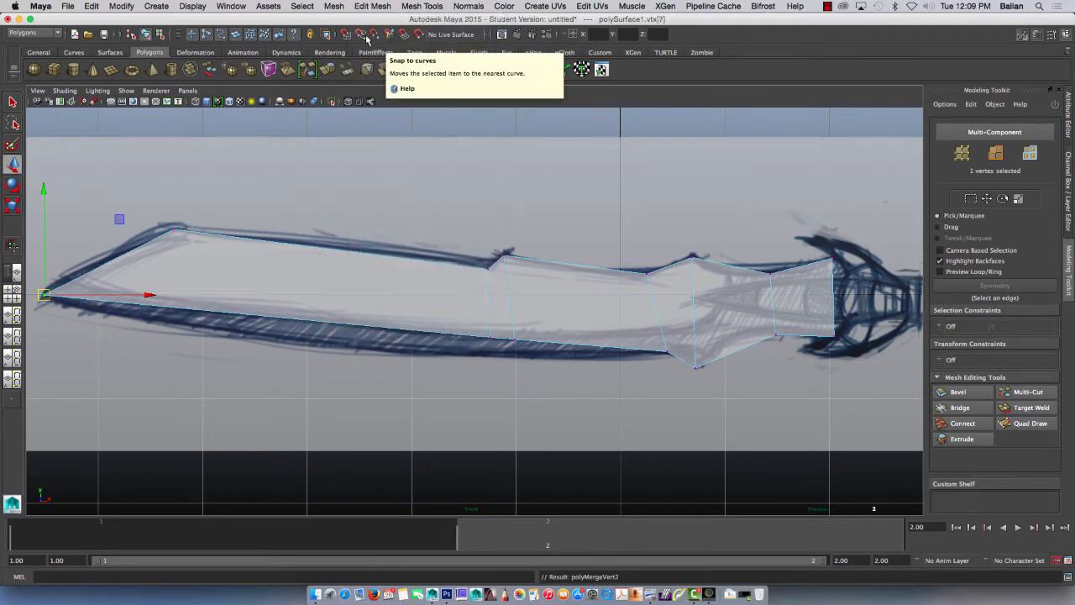
Step: Review the threshold and two-vertex settings in the Merge Vertices options
click(418, 7)
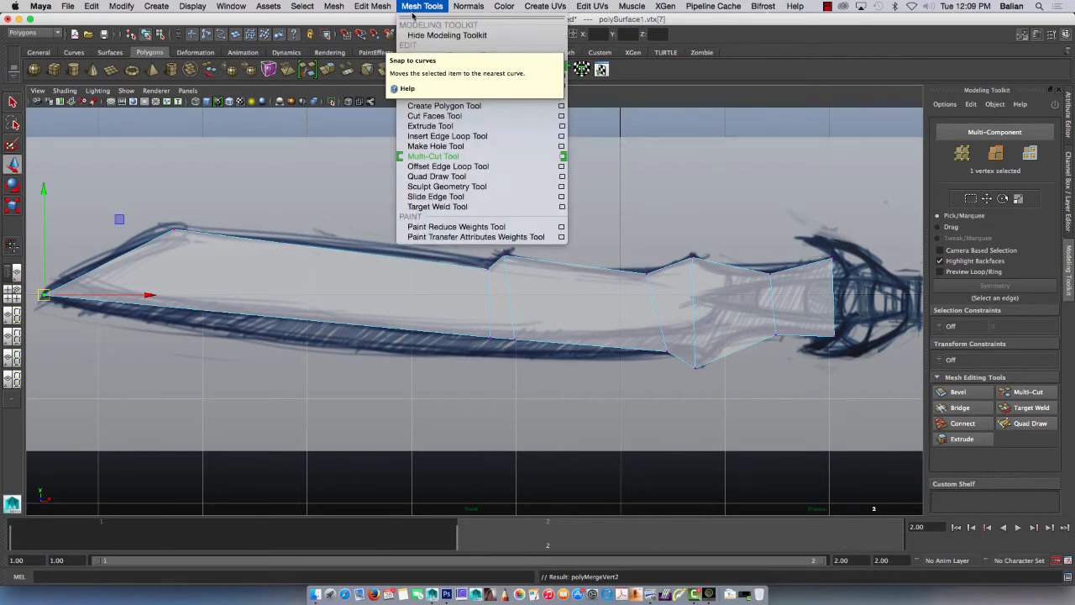
mouse_move(374, 7)
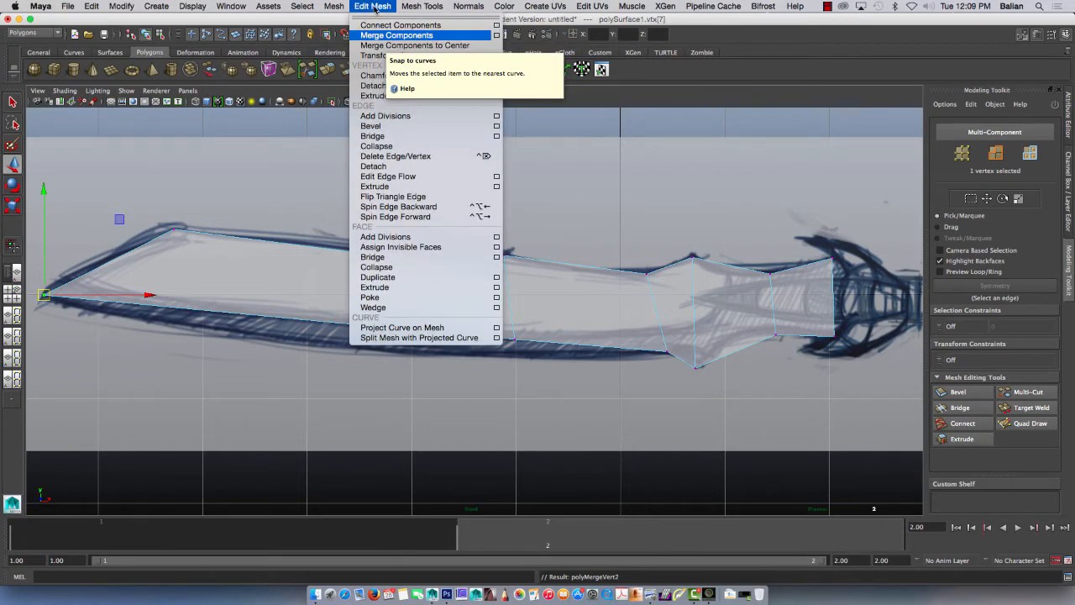
click(497, 35)
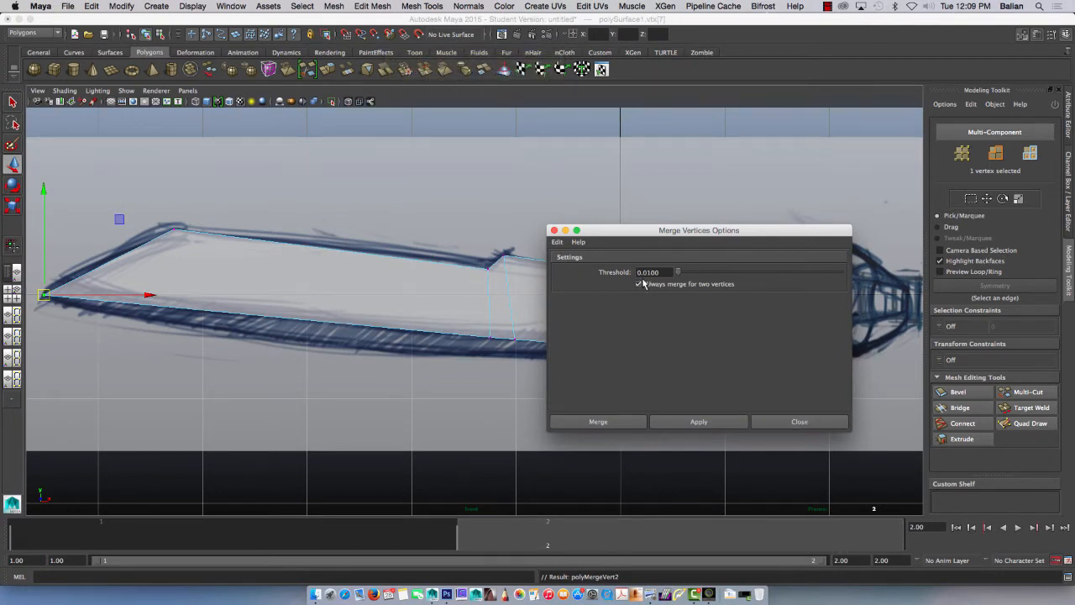
click(784, 423)
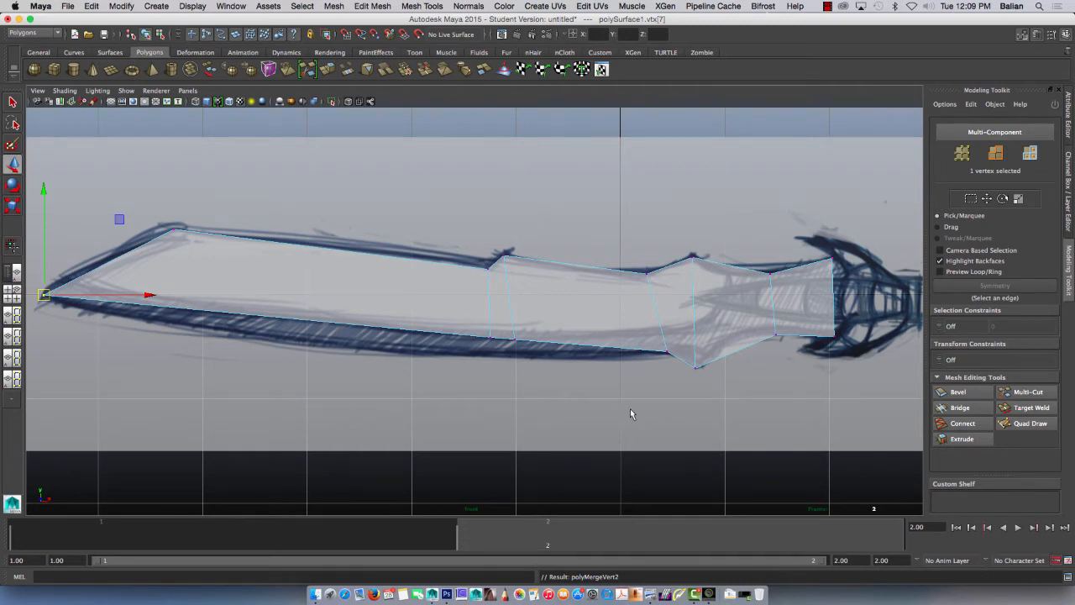
click(1022, 390)
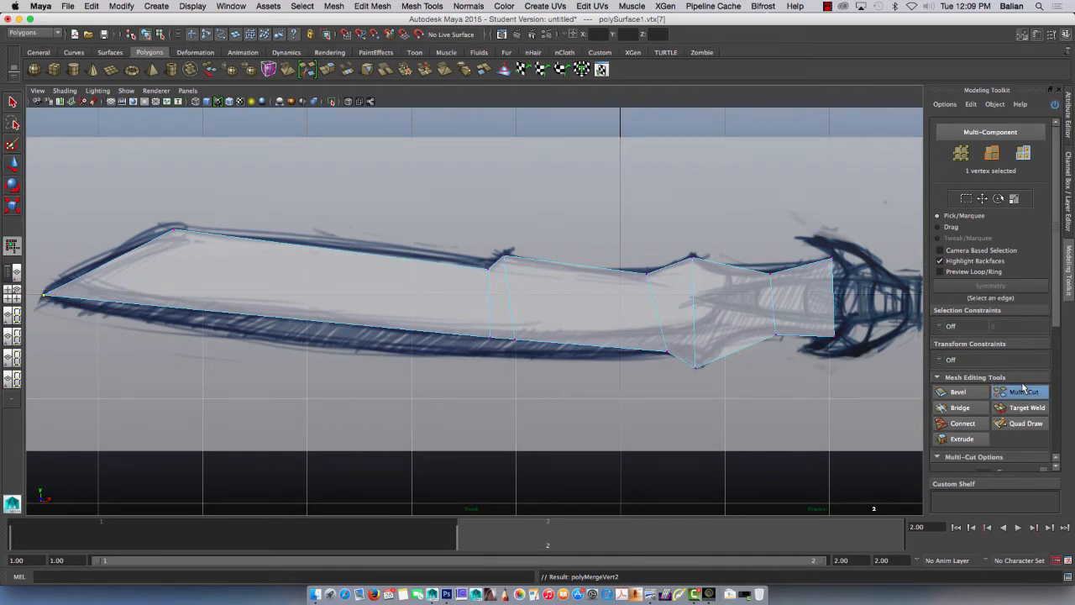
click(322, 249)
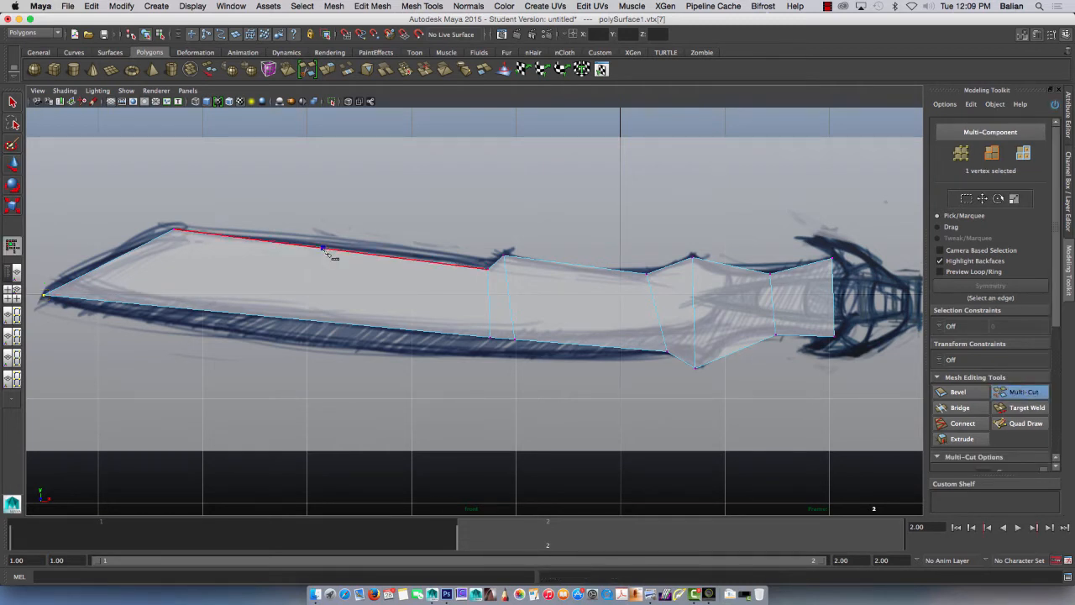
click(319, 321)
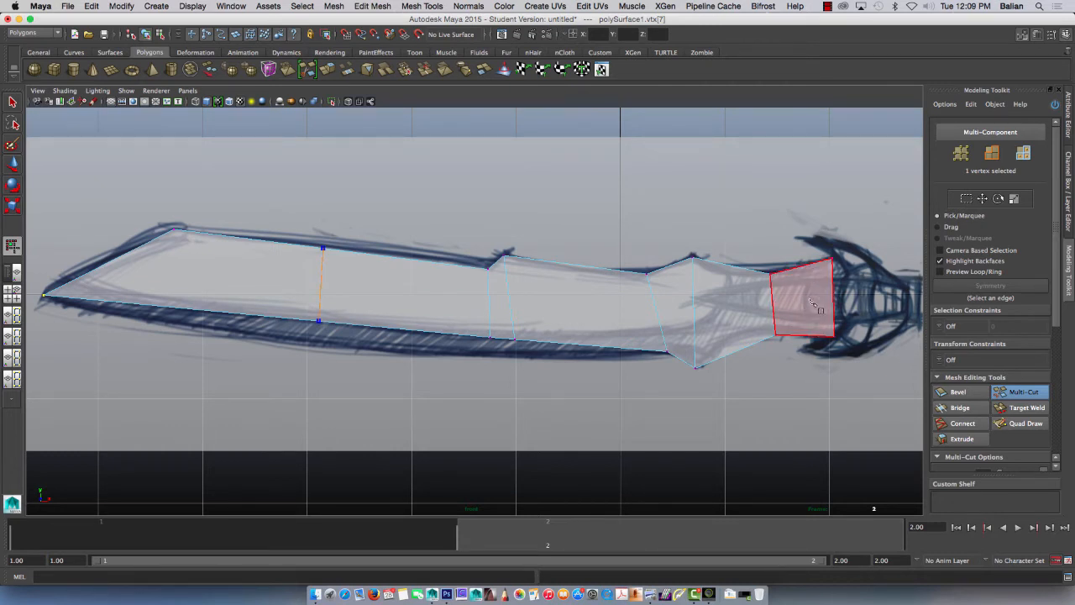
key(Escape)
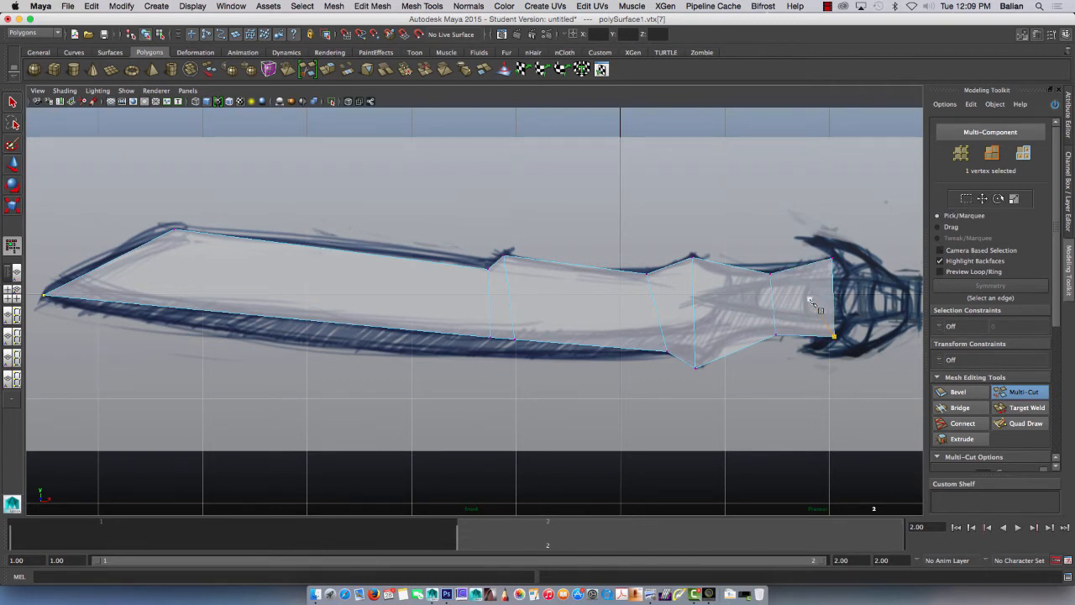
click(14, 102)
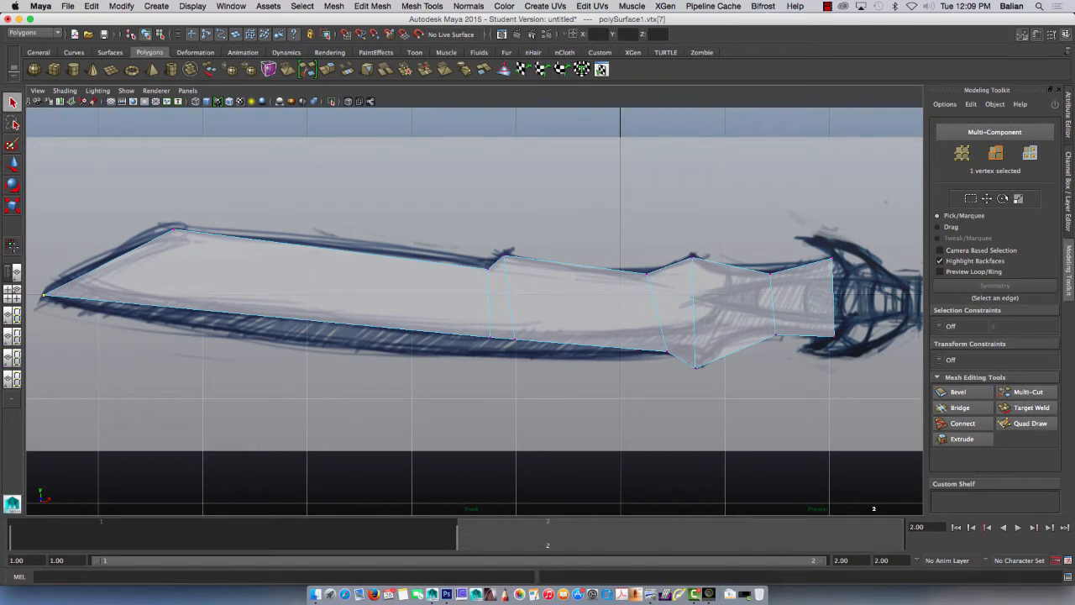
Step: Insert three edge loops in the blade: beside the guard, just guard-side of the spikes, and across the middle of the long section
click(421, 6)
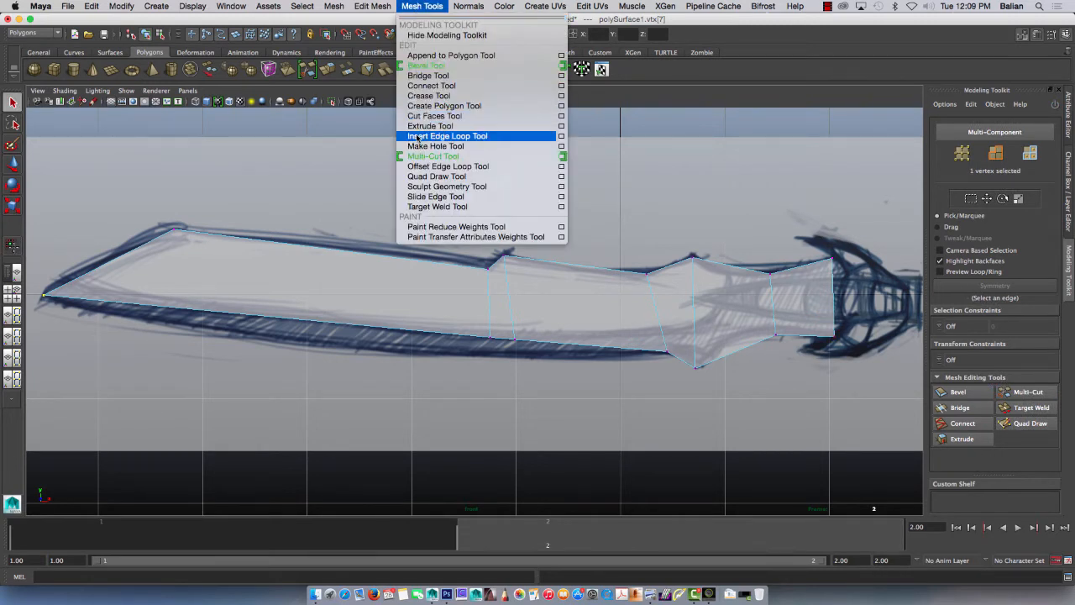
click(446, 136)
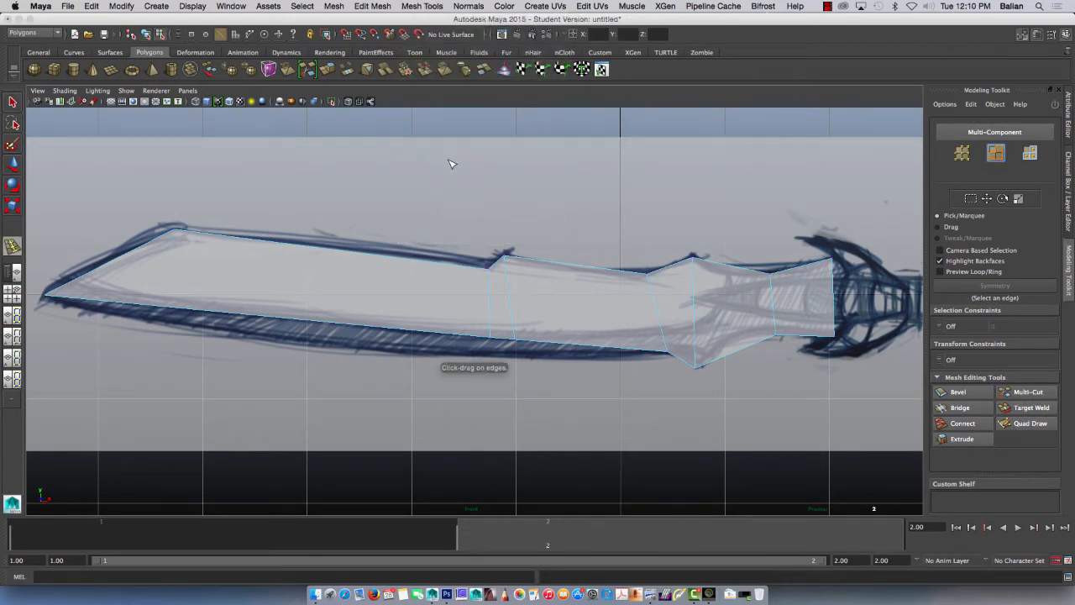
click(821, 268)
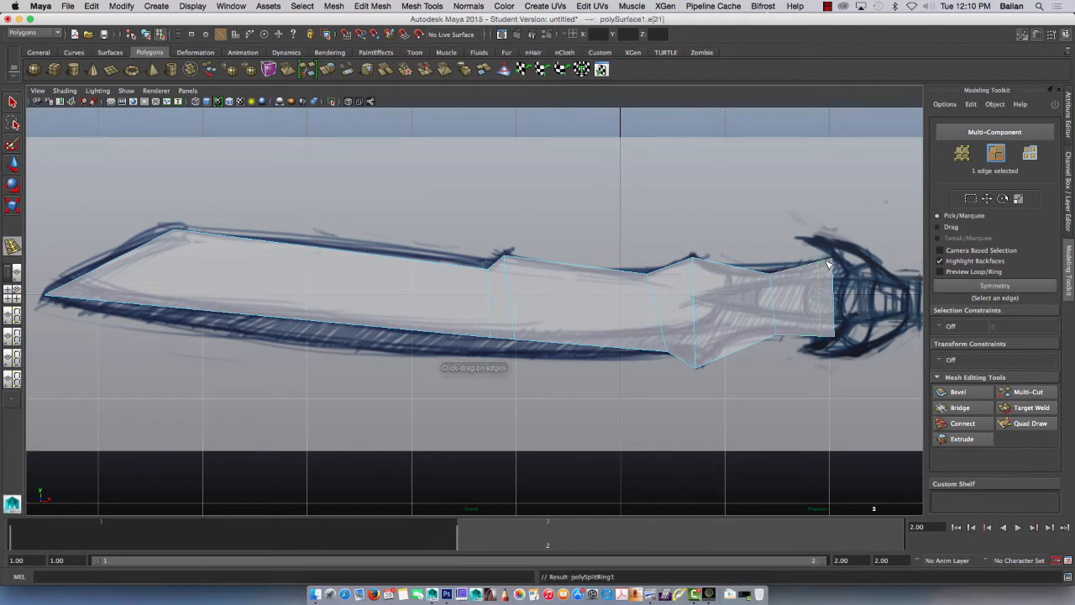
drag(718, 266, 719, 269)
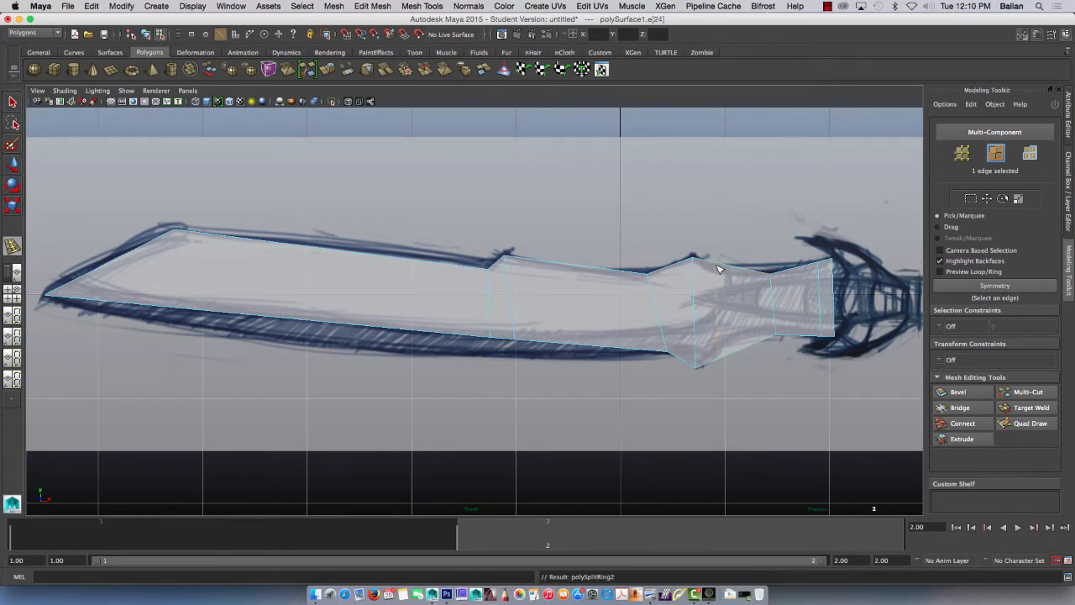
drag(320, 247, 319, 253)
click(13, 102)
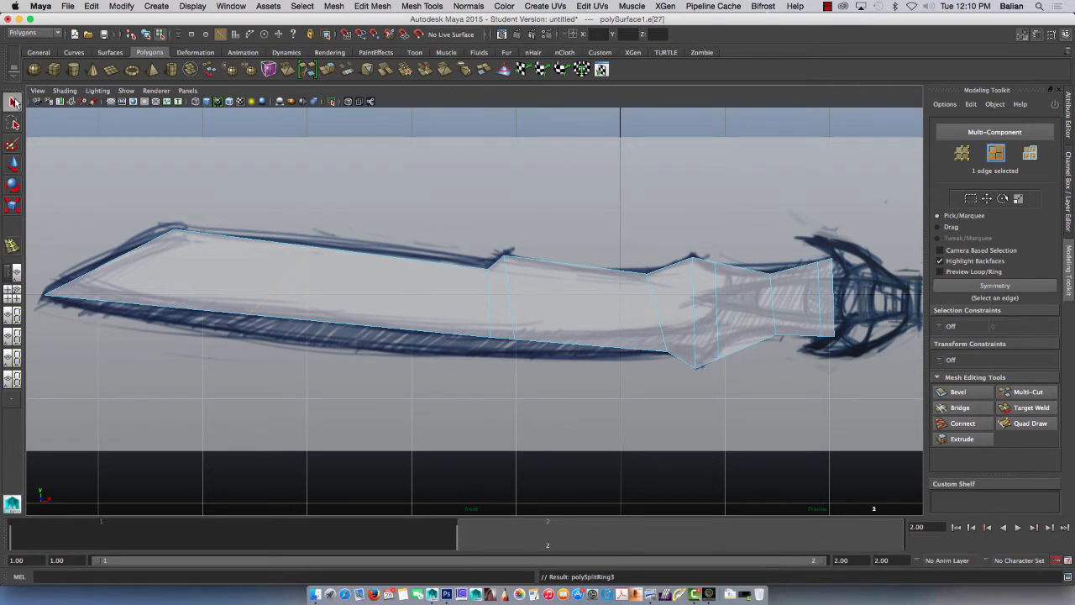
Step: Move the lower vertex of the mid-blade edge loop down and toward the guard onto the sketched cutting edge
right_click(294, 308)
right_drag(294, 308, 247, 308)
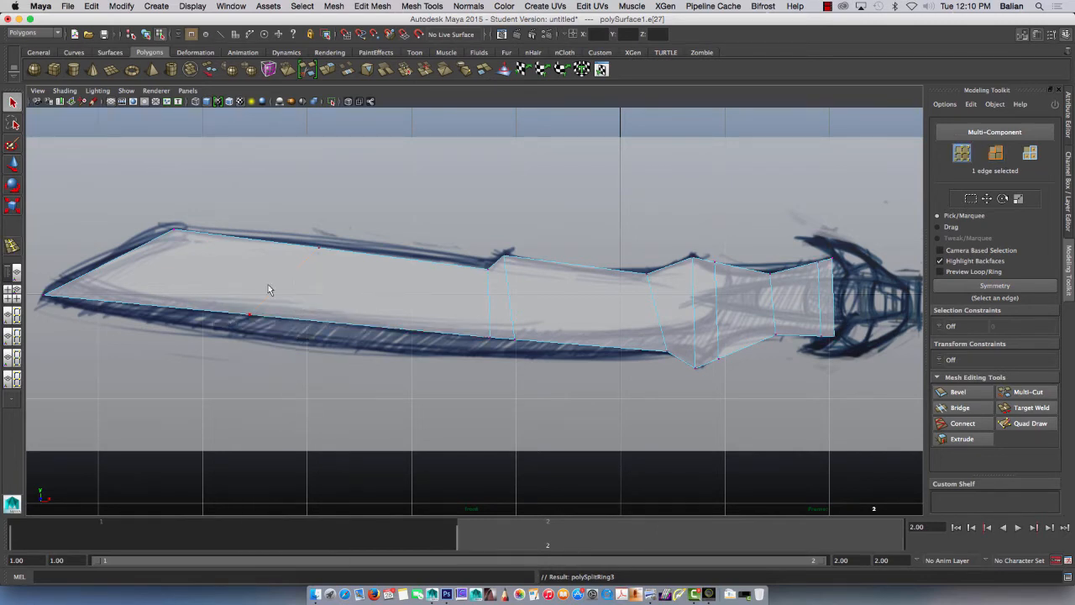
click(257, 329)
key(w)
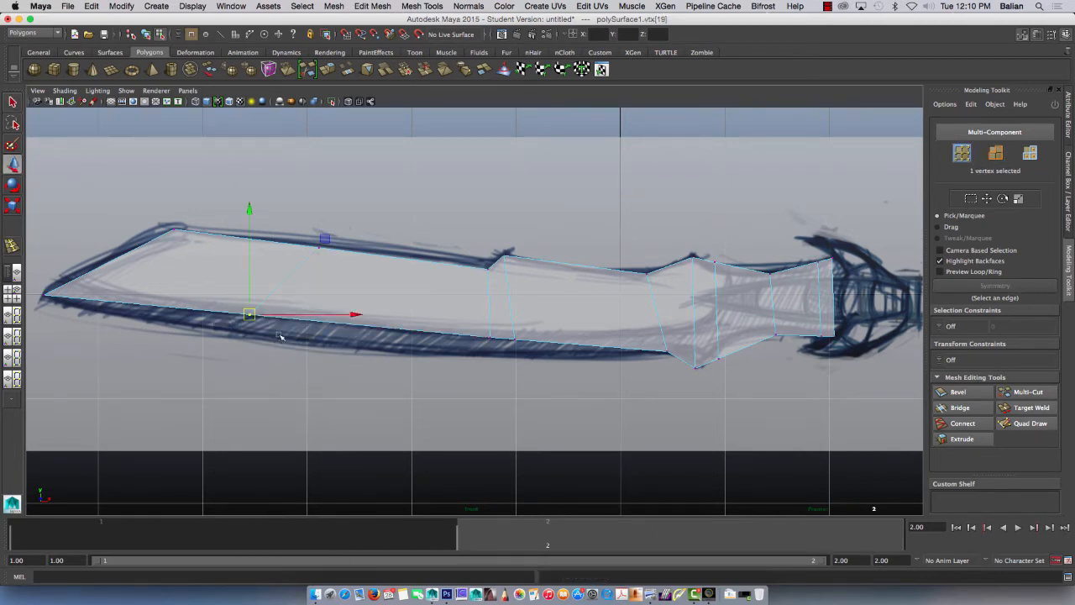
drag(249, 271, 249, 296)
drag(279, 330, 305, 333)
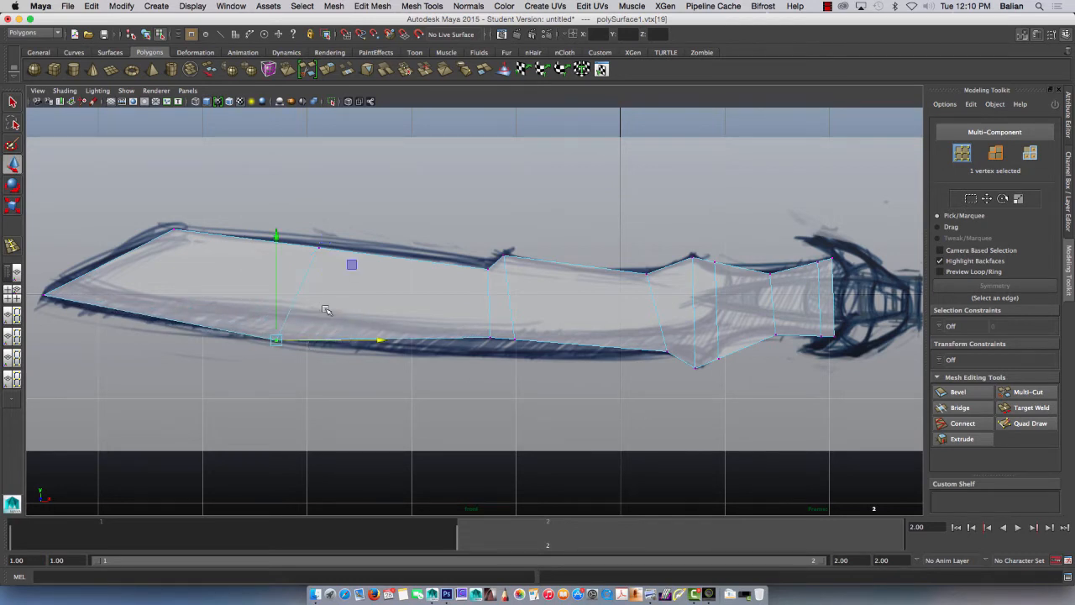
Step: Lower the two bottom vertices beneath the notch onto the sketched cutting edge
click(490, 339)
drag(488, 315, 516, 340)
click(514, 339)
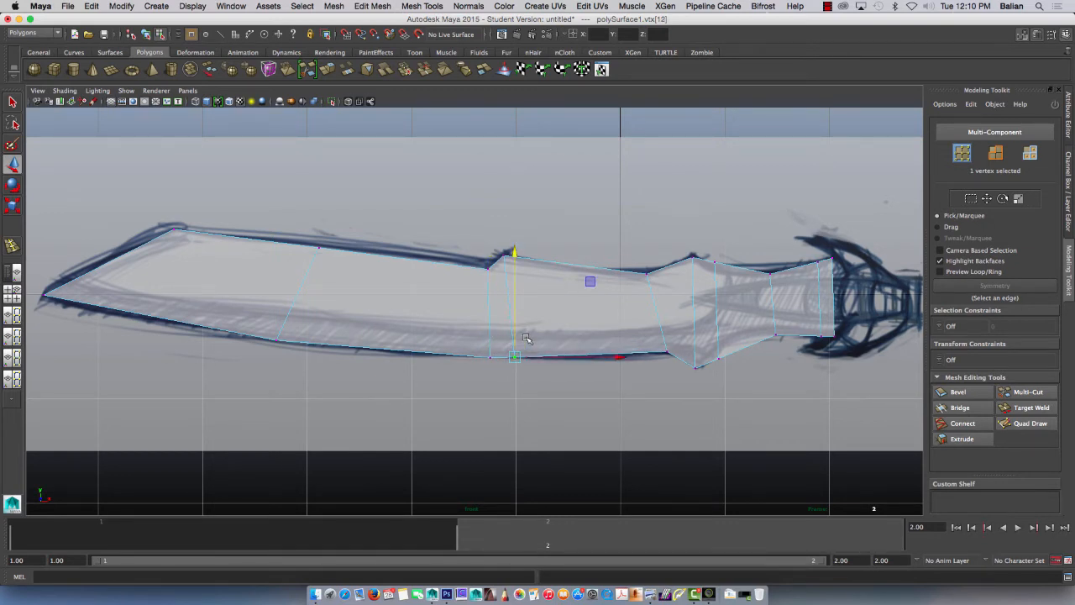
Step: Move the upper vertex before the spike toward the guard and slightly up, directly above its lower counterpart
click(644, 270)
drag(655, 273, 676, 273)
drag(665, 230, 666, 222)
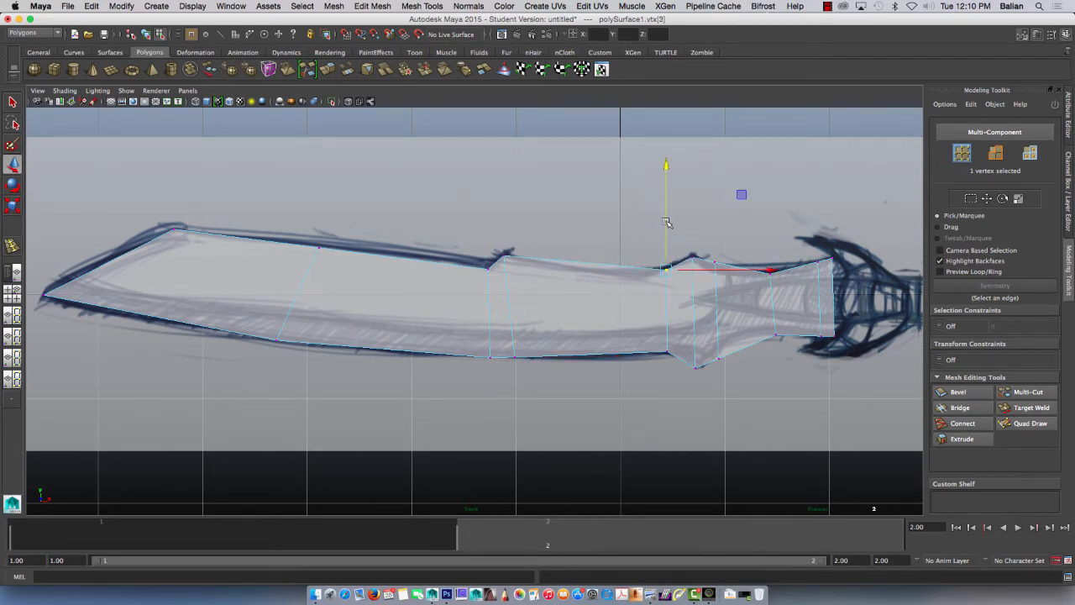
Step: Nudge the lower spike vertex and the next two lower vertices toward the tip to line up with their upper counterparts
click(696, 367)
drag(717, 368, 713, 367)
drag(692, 327, 692, 325)
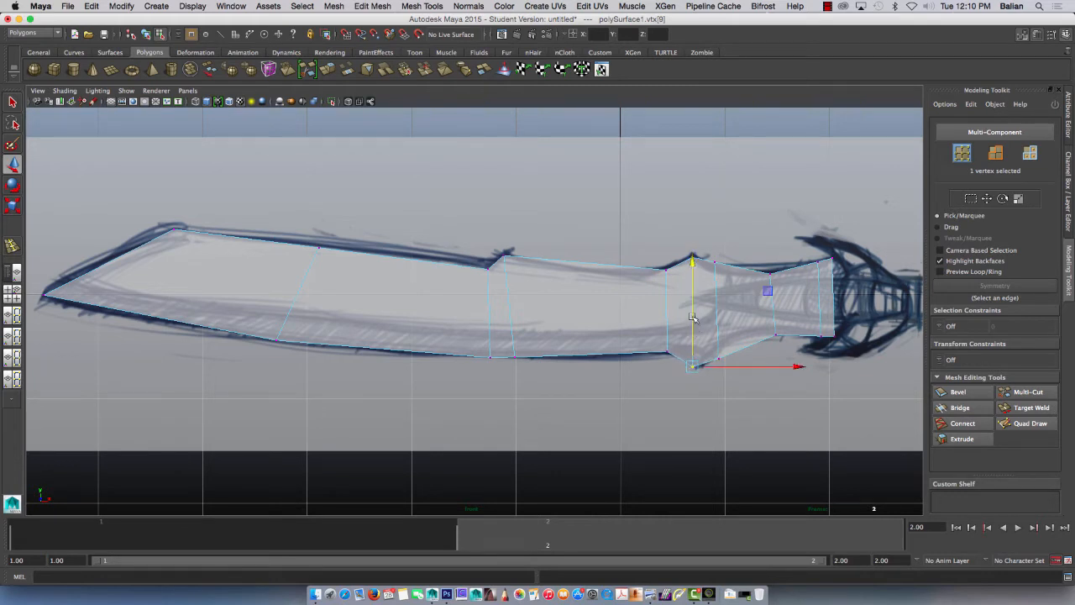
click(720, 360)
drag(753, 359, 791, 342)
click(772, 335)
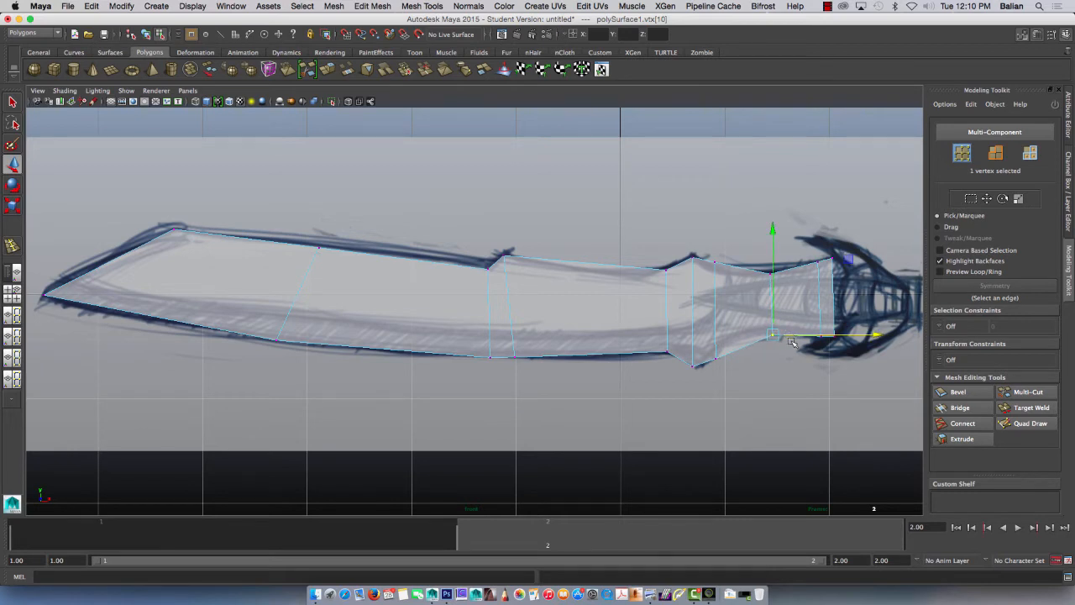
Step: Scale the vertex pair just before the guard end and the pair just after the spike vertically inward onto the sketched outline
click(813, 264)
click(825, 337)
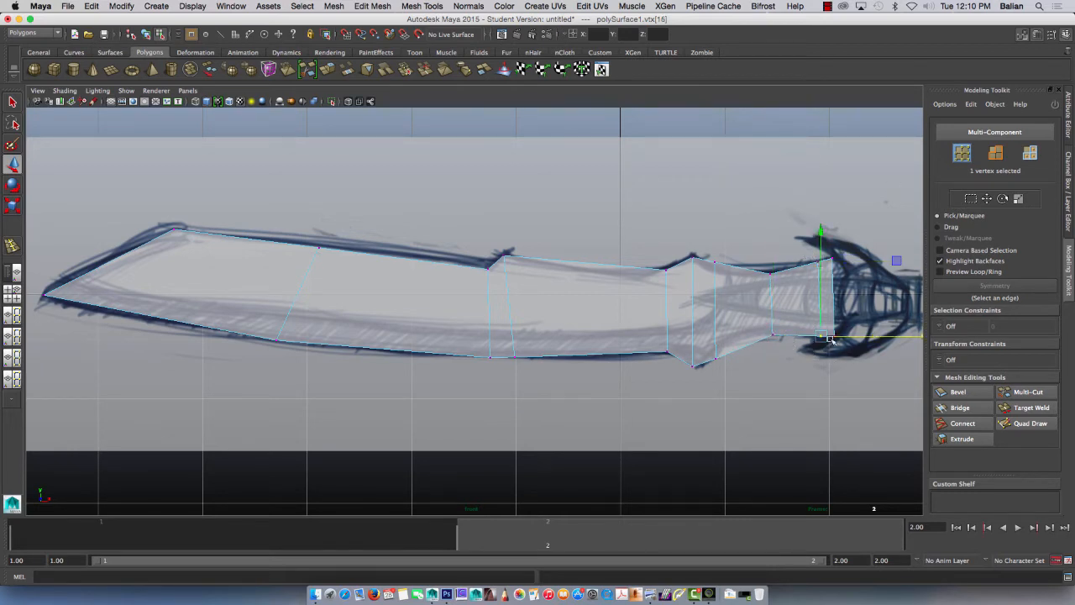
shift+click(820, 264)
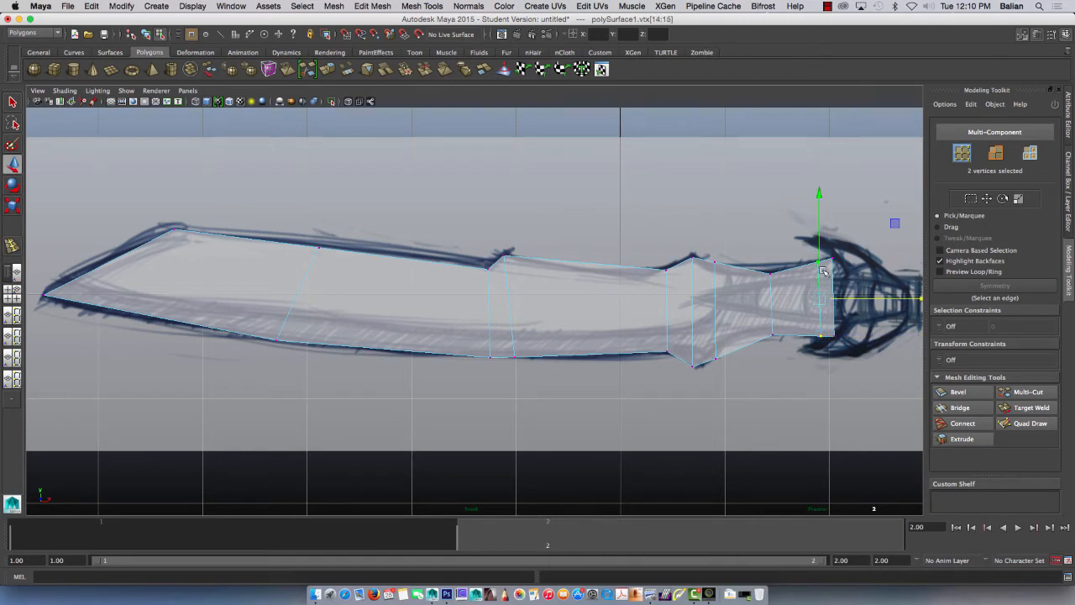
key(r)
mouse_move(819, 202)
mouse_down()
mouse_move(821, 214)
mouse_move(818, 192)
mouse_move(823, 204)
mouse_up()
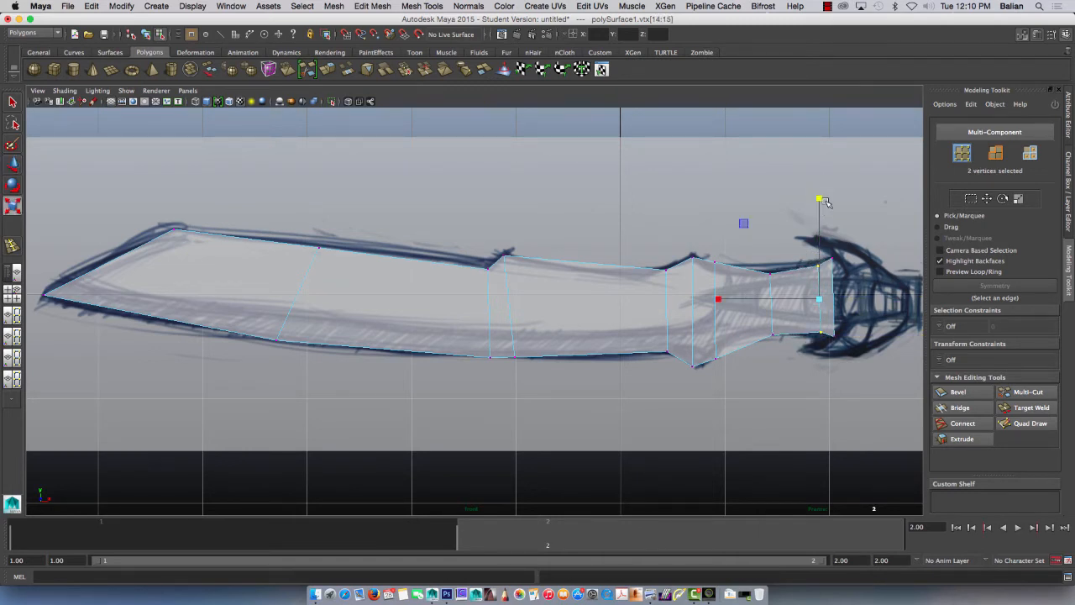
drag(711, 254, 722, 368)
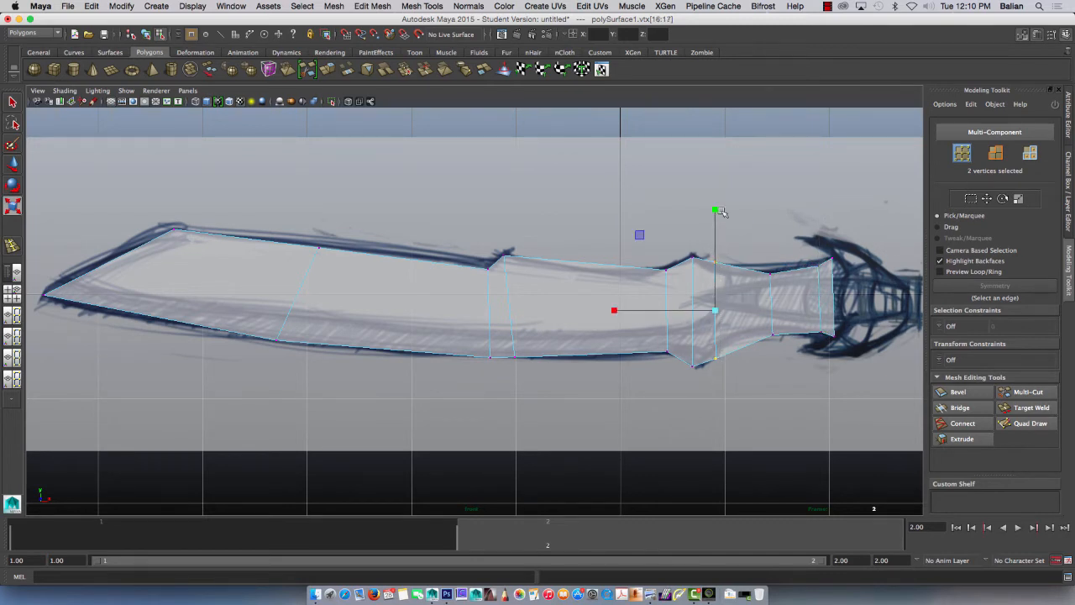
drag(714, 210, 715, 211)
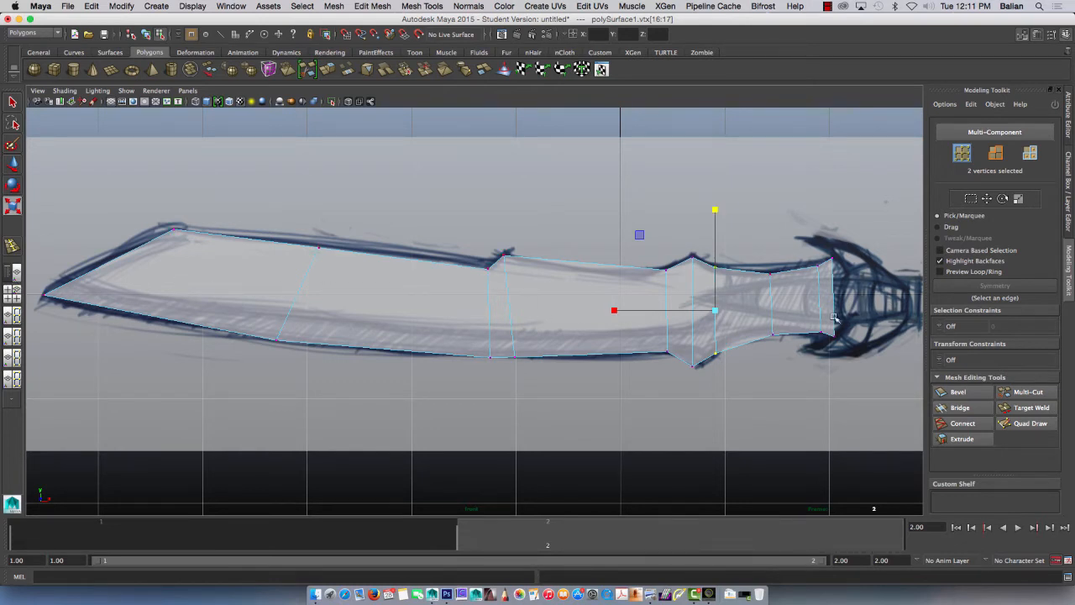
Step: Move the four vertices at the guard end slightly down, and nudge the inner lower one toward the tip beneath its upper counterpart
drag(809, 232, 857, 400)
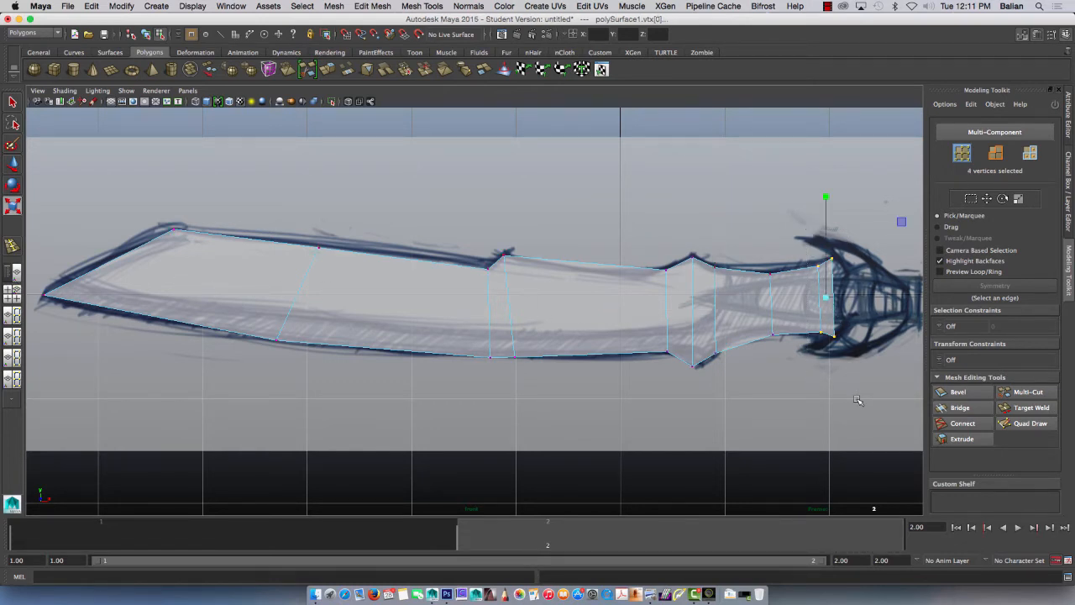
key(w)
drag(828, 197, 832, 189)
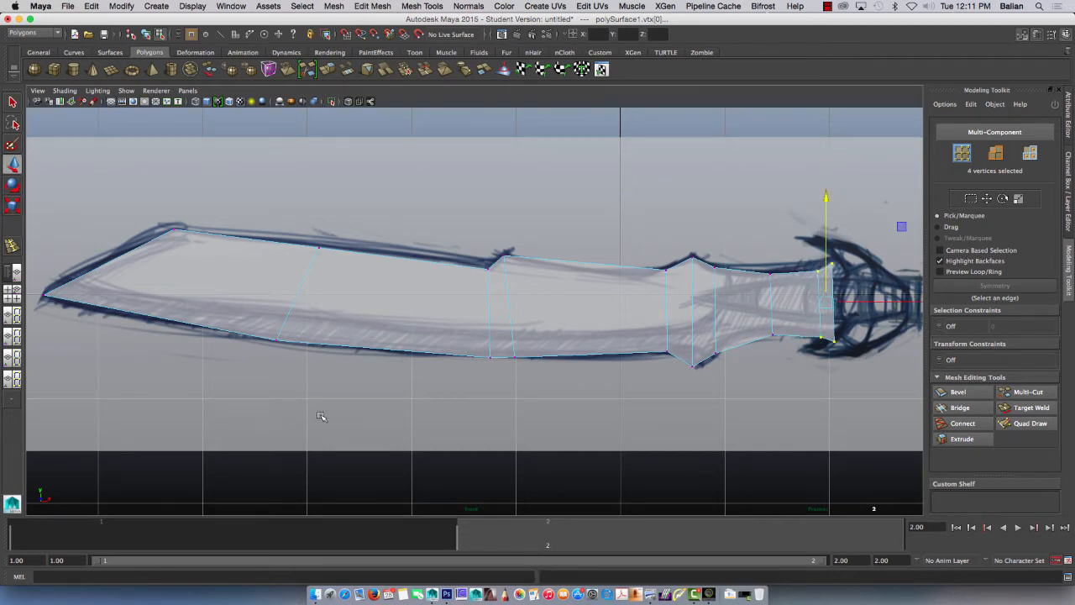
click(817, 337)
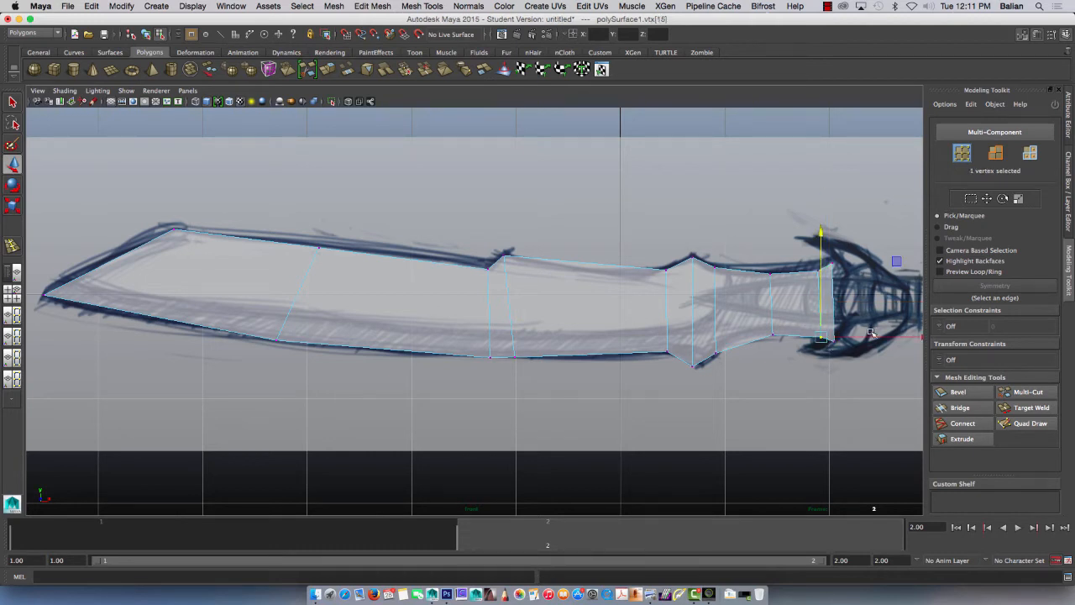
drag(852, 318, 873, 343)
key(w)
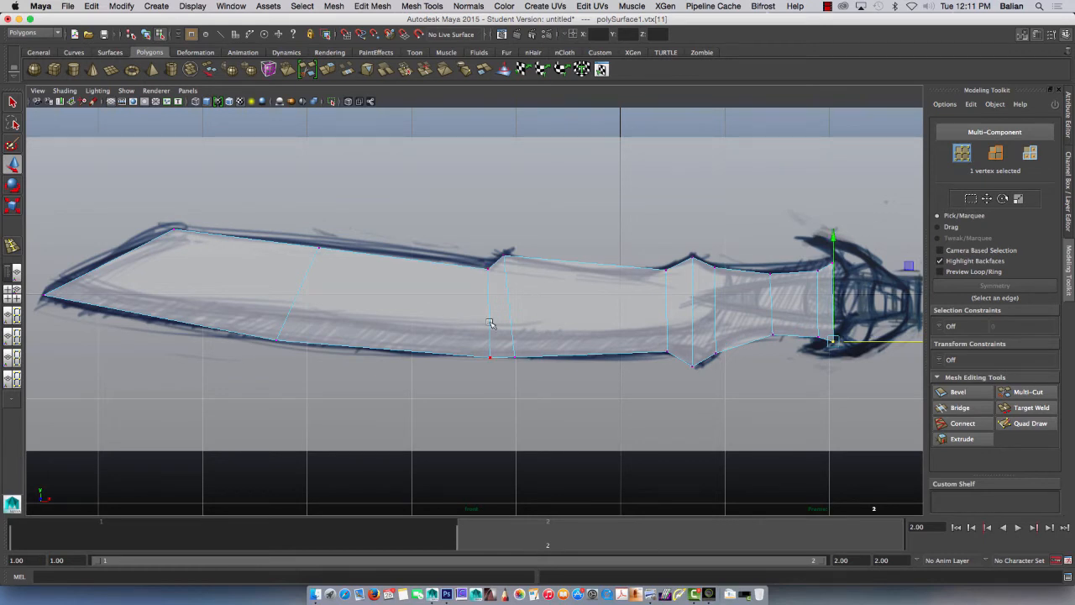
Step: Lower the three bottom vertices nearest the guard toward the sketched edge and nudge the one farthest from the guard toward the tip
drag(755, 323, 849, 347)
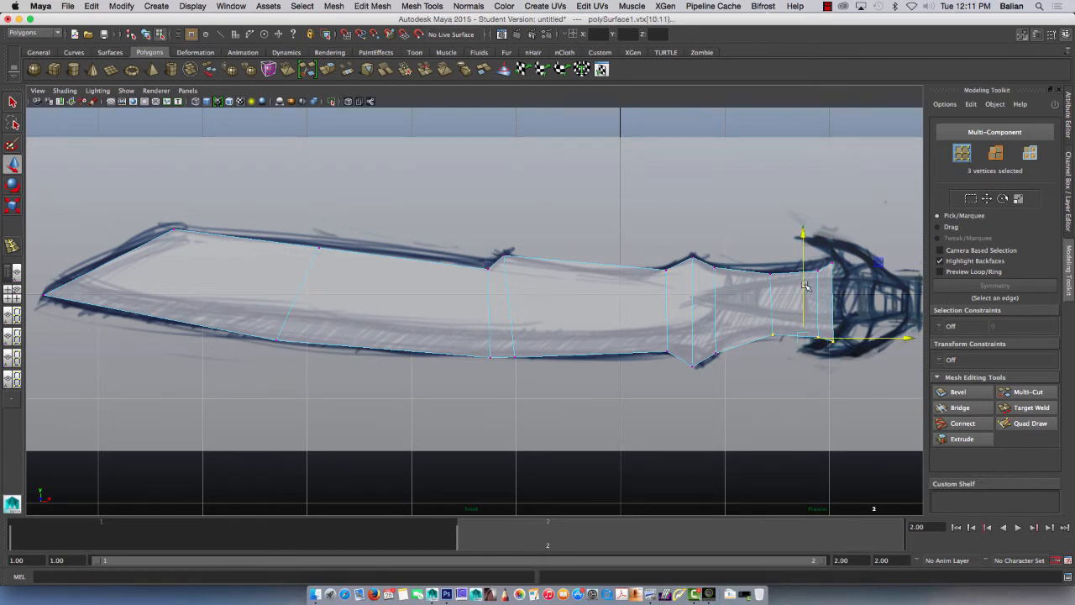
drag(804, 288, 804, 300)
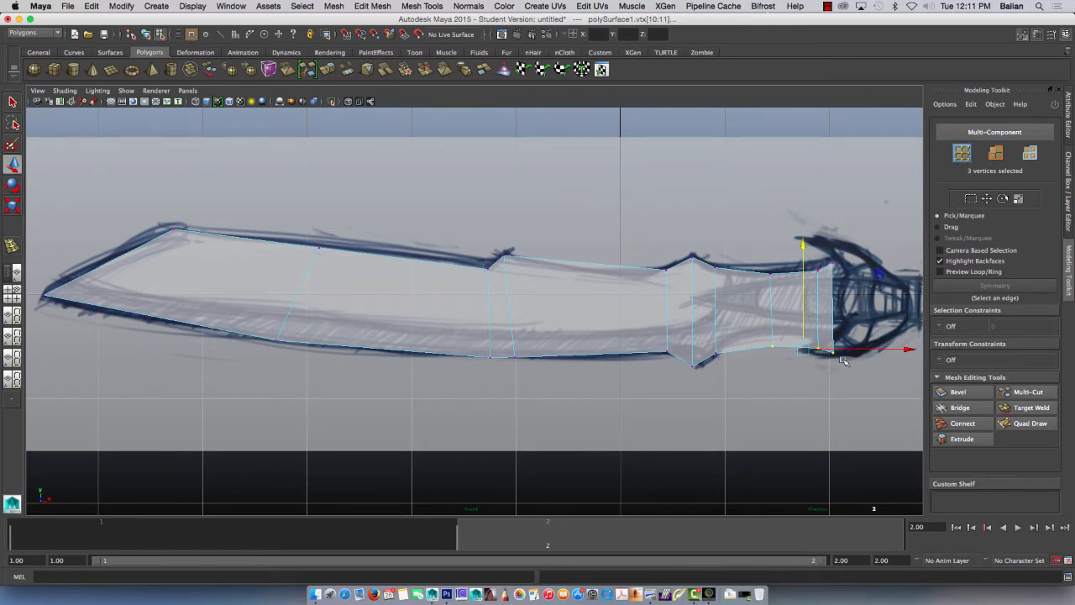
click(771, 346)
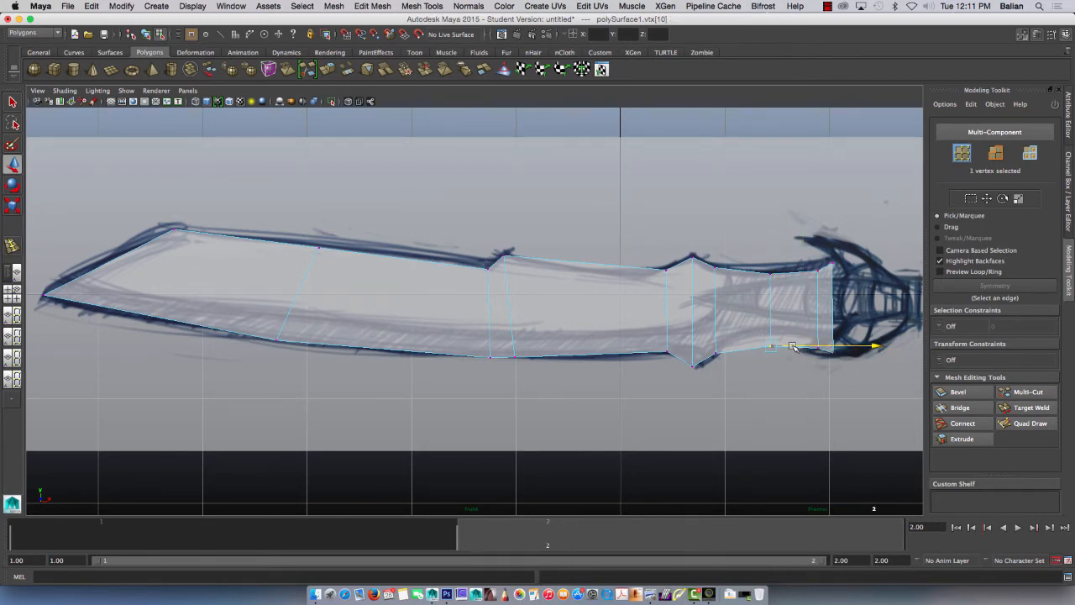
drag(791, 346, 790, 347)
Step: Nudge the upper vertex just after the spike toward the guard above its lower counterpart, and return the blade to object mode
click(715, 266)
drag(743, 267, 741, 268)
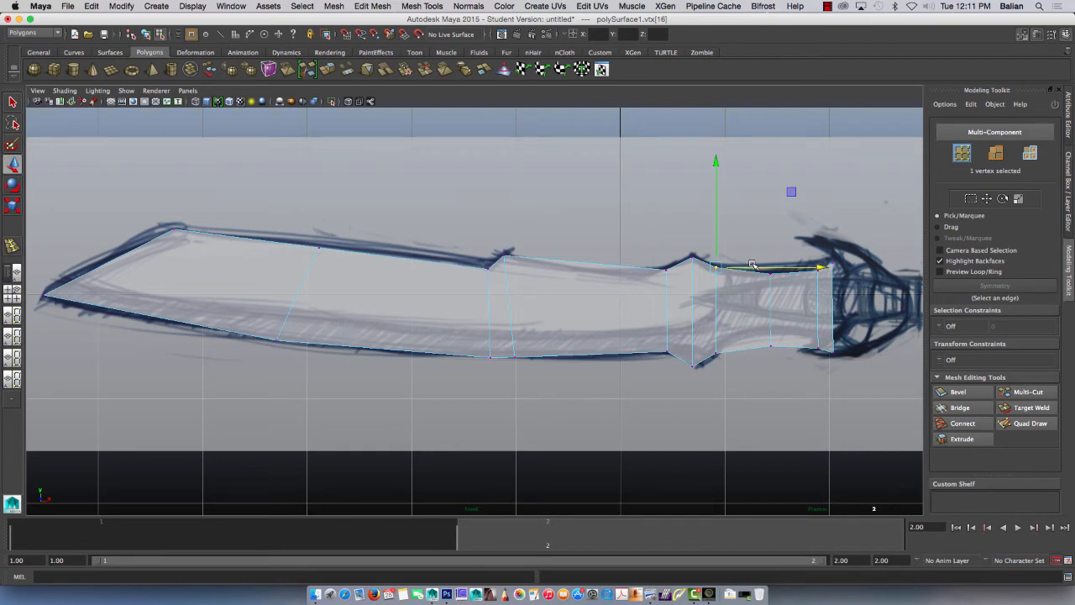
right_drag(577, 316, 607, 305)
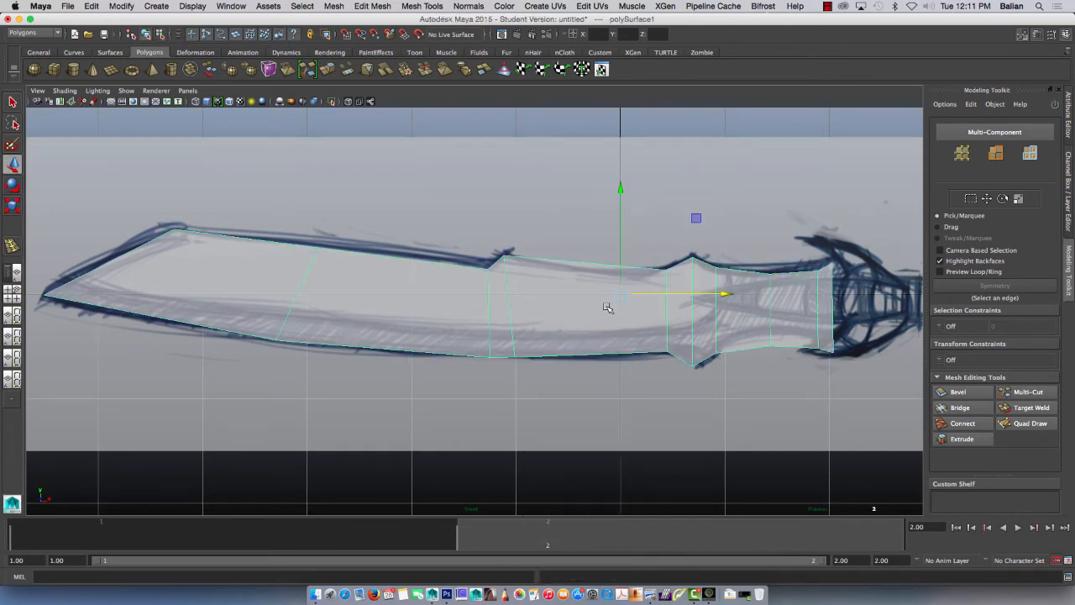
Step: Compare the blade with the sketch at frames 1 and 2, and display the blade's lambert1 material attributes
click(322, 534)
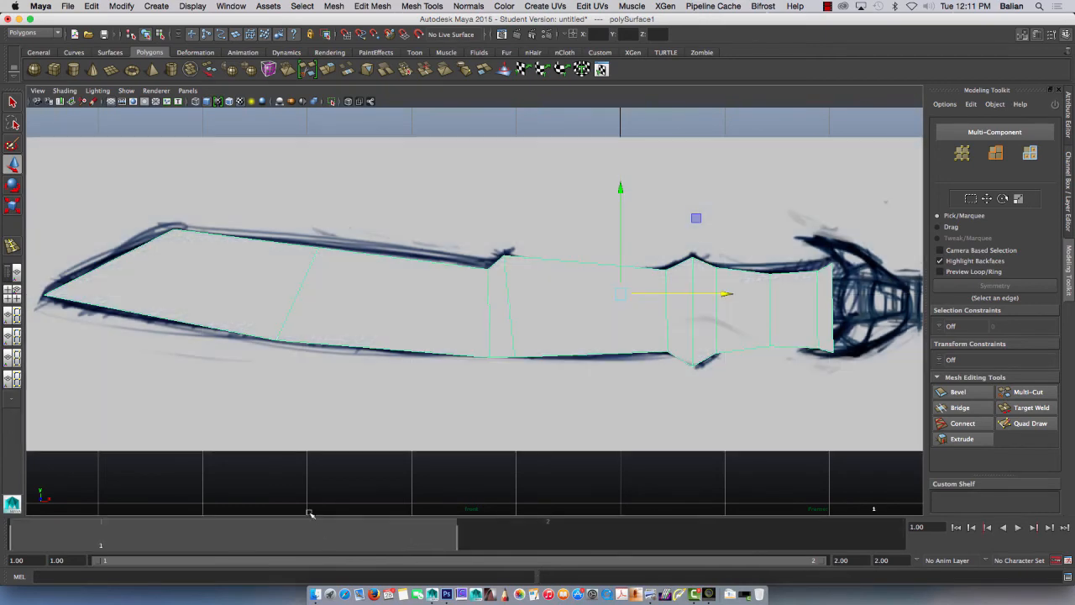
click(510, 528)
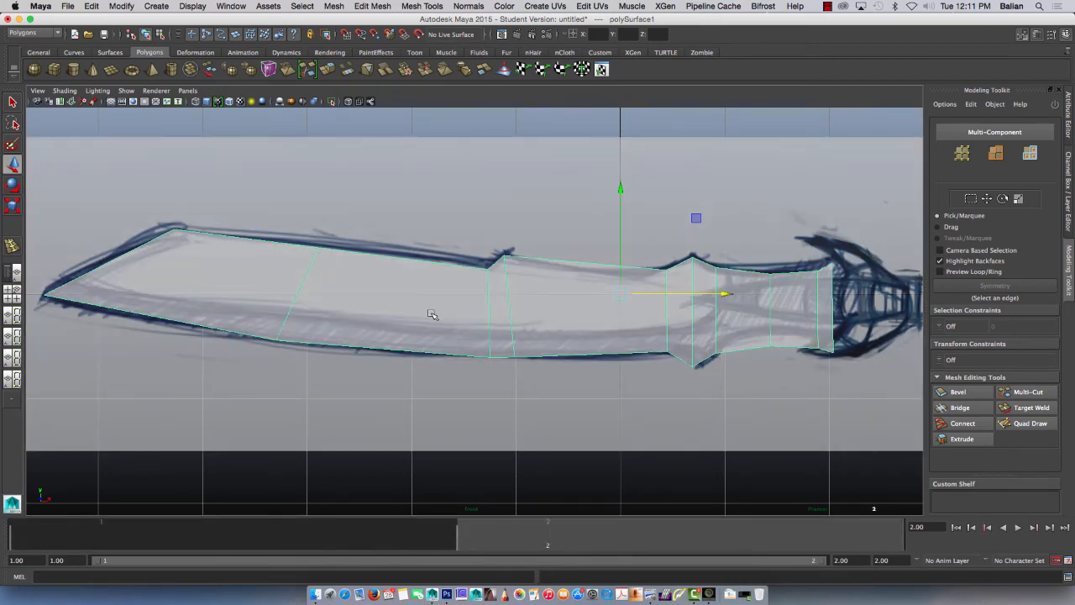
right_drag(433, 313, 430, 527)
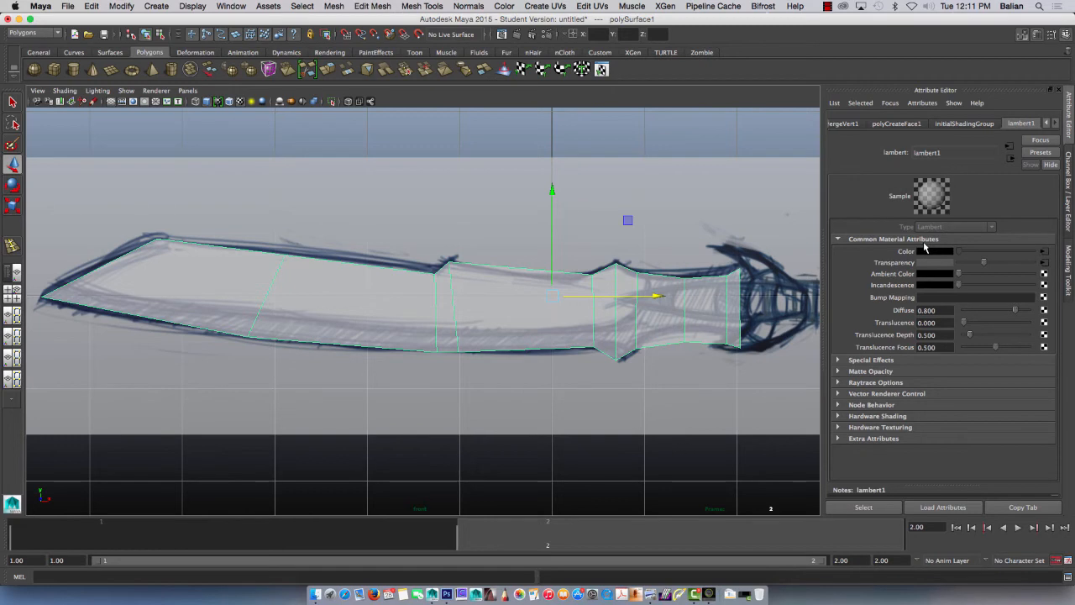
click(403, 533)
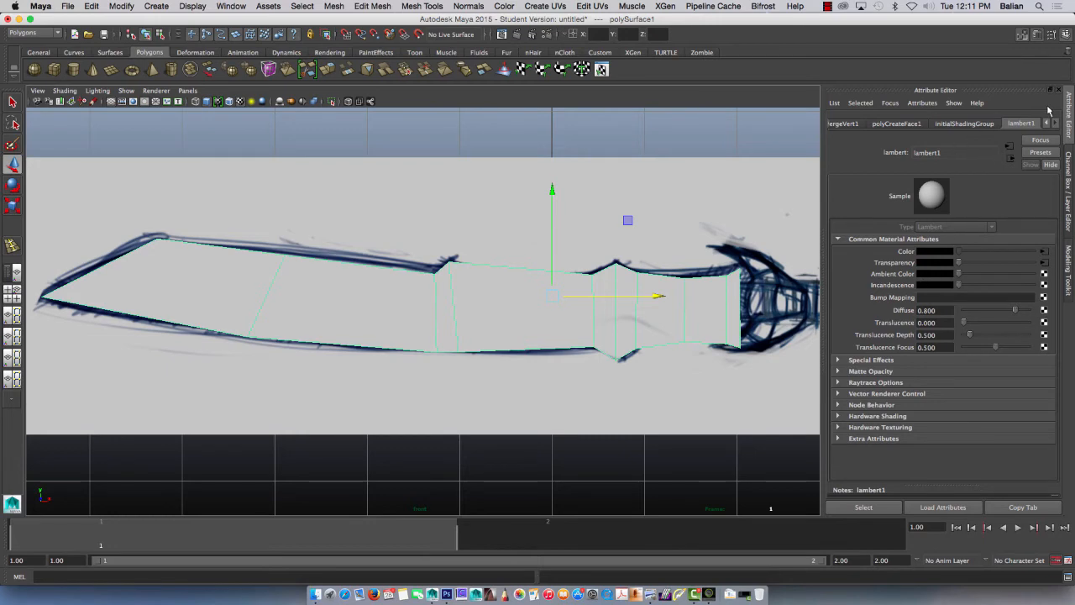
Step: Hide the Attribute Editor to enlarge the front view and set the current time to frame 2
click(1068, 189)
click(1067, 117)
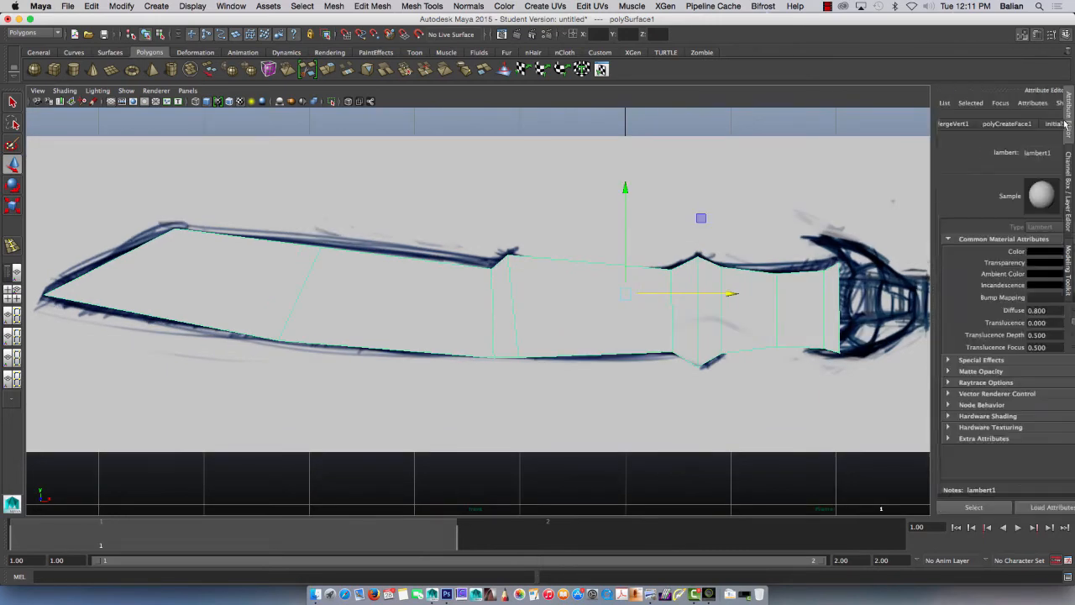
click(1069, 112)
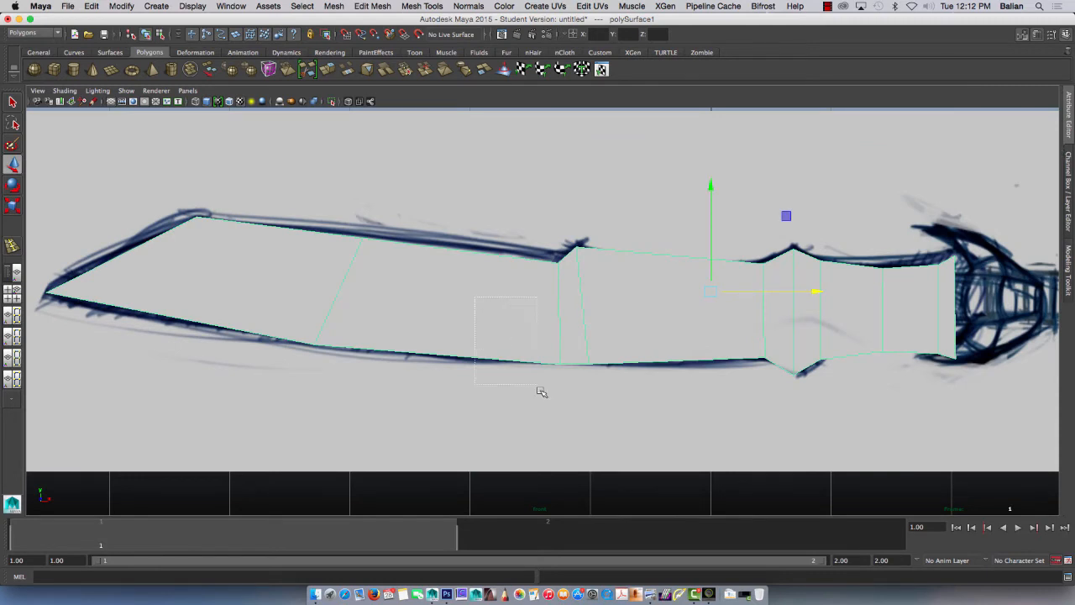
click(521, 533)
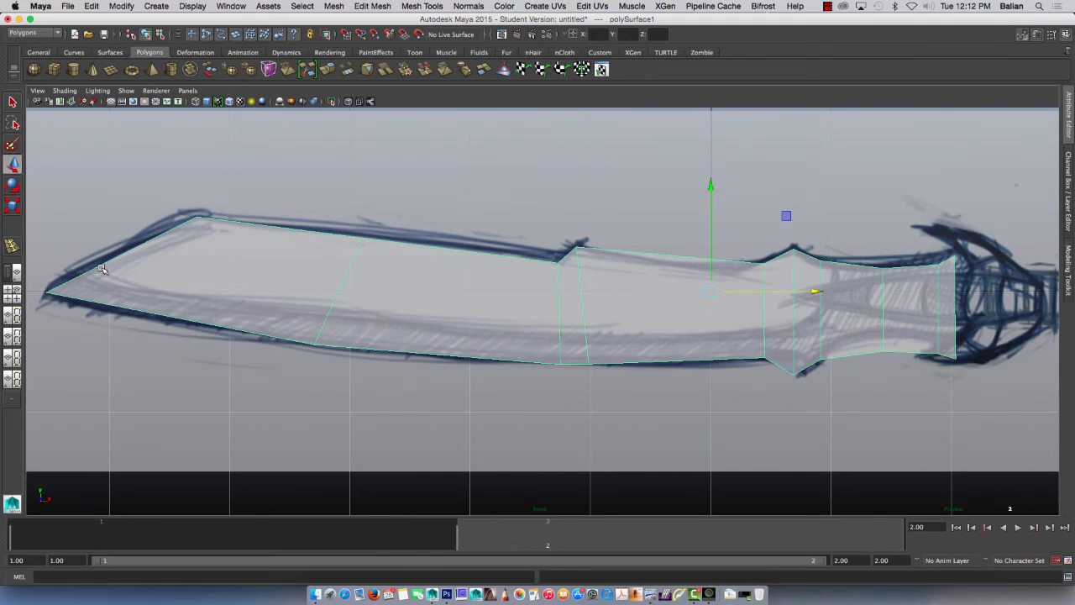
Step: Multi-Cut a lengthwise edge line through the blade's lower part, from the slanted tip edge to the section edge just past the double spike
click(1022, 35)
click(1024, 38)
click(1024, 35)
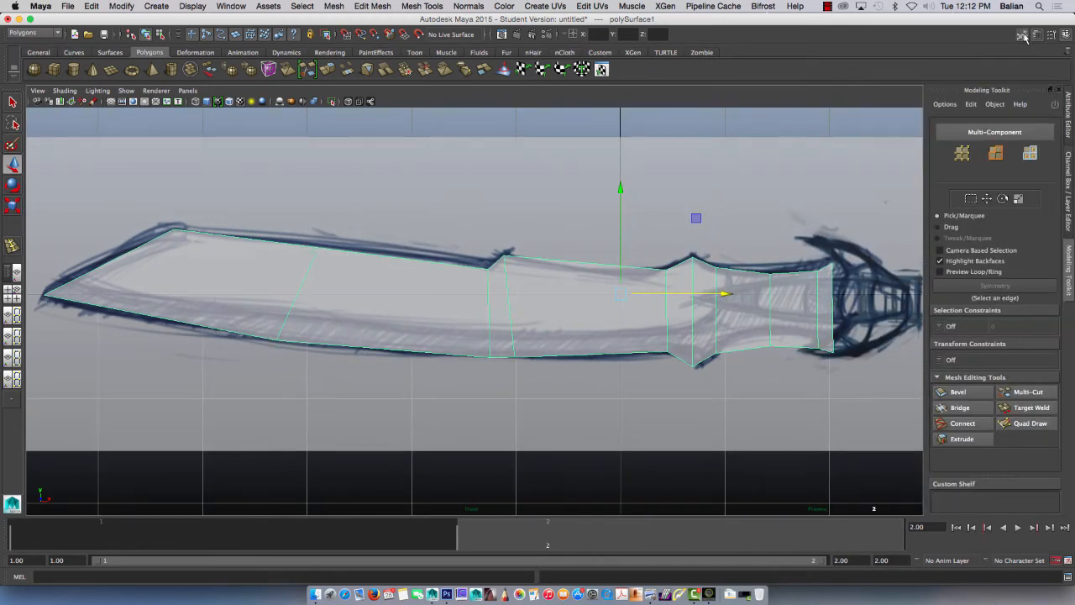
click(1019, 392)
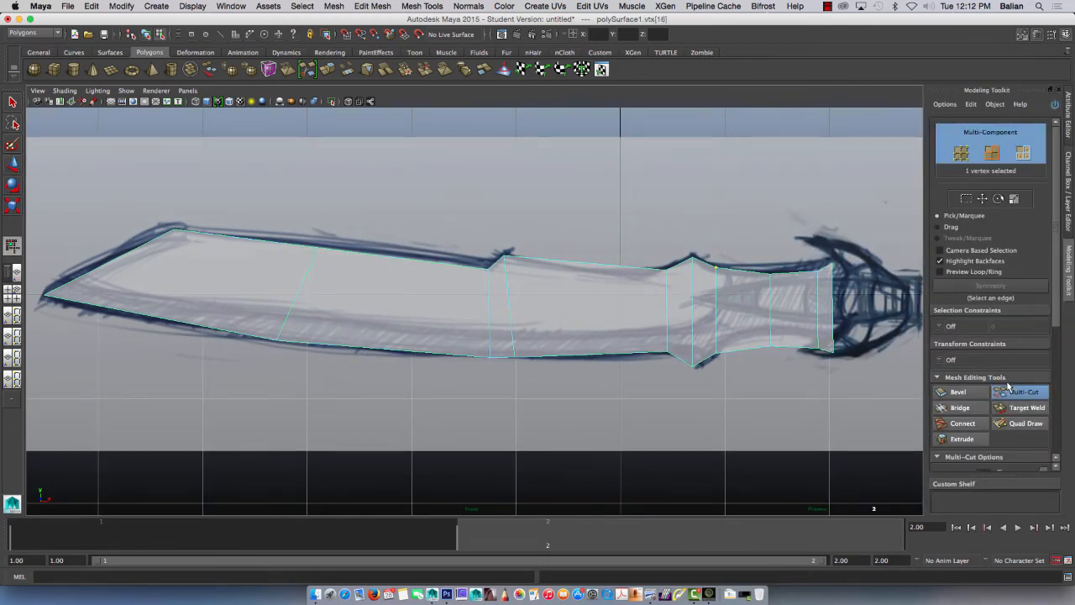
click(68, 281)
click(284, 326)
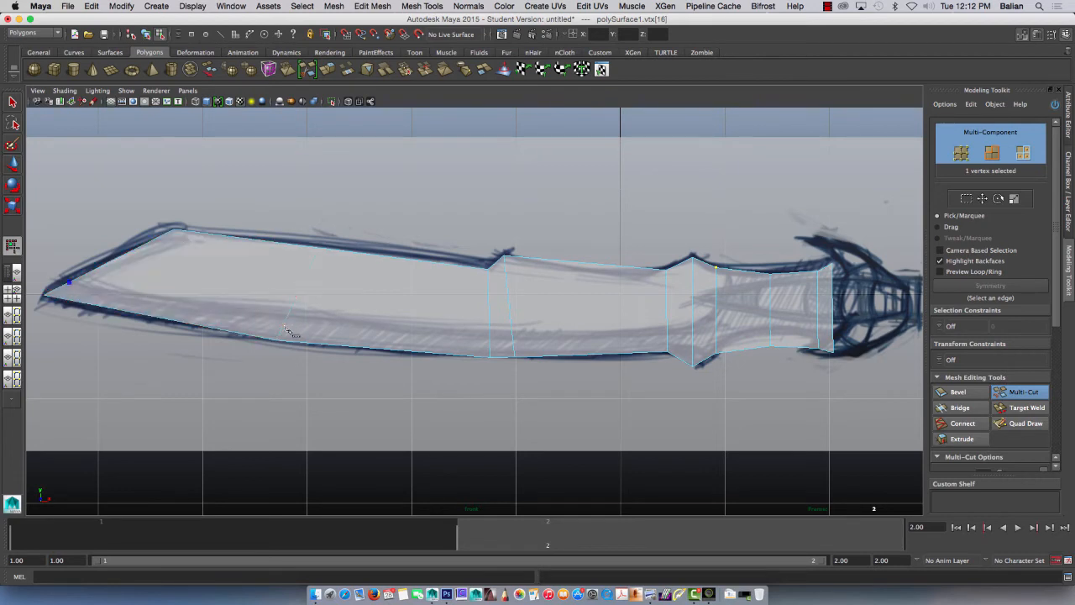
click(489, 337)
click(511, 337)
click(666, 334)
click(693, 325)
click(715, 316)
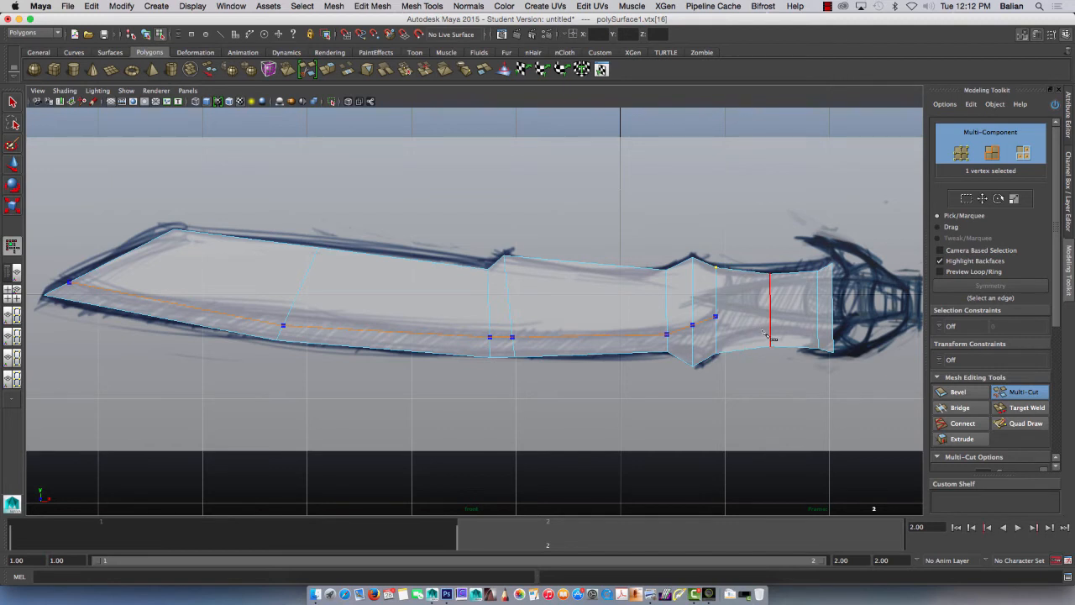
key(Return)
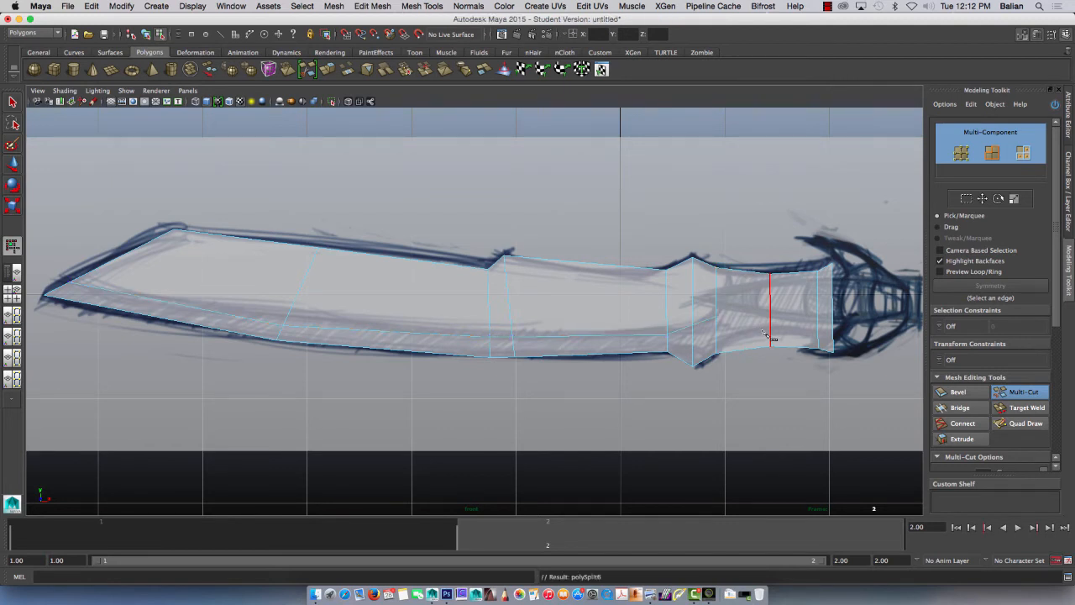
click(18, 103)
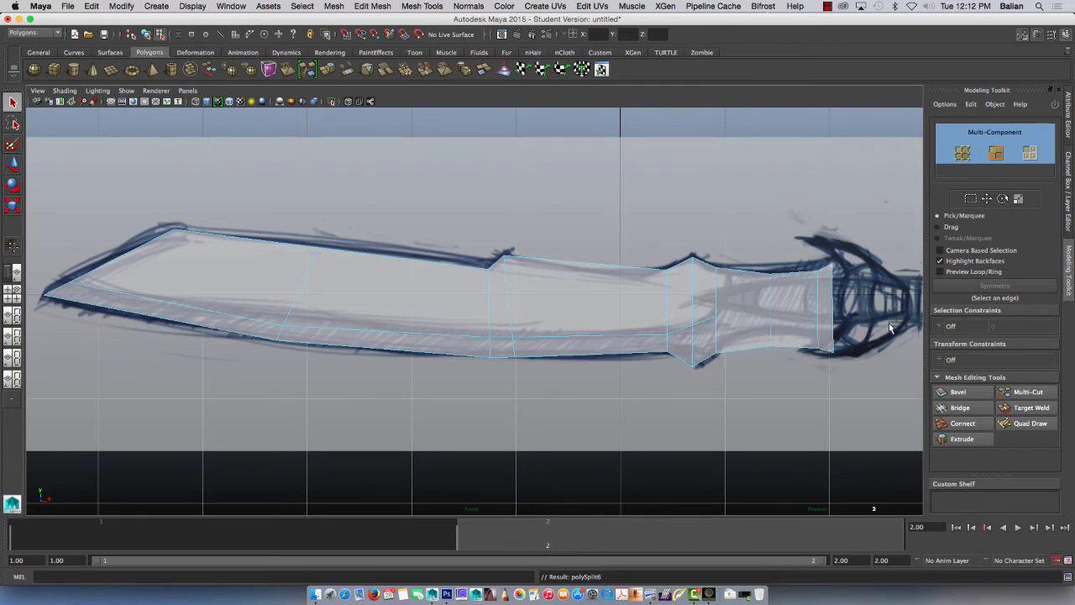
Step: Continue the lengthwise cut from its end past the spike straight to the blade's guard-end edge
click(1025, 391)
click(716, 317)
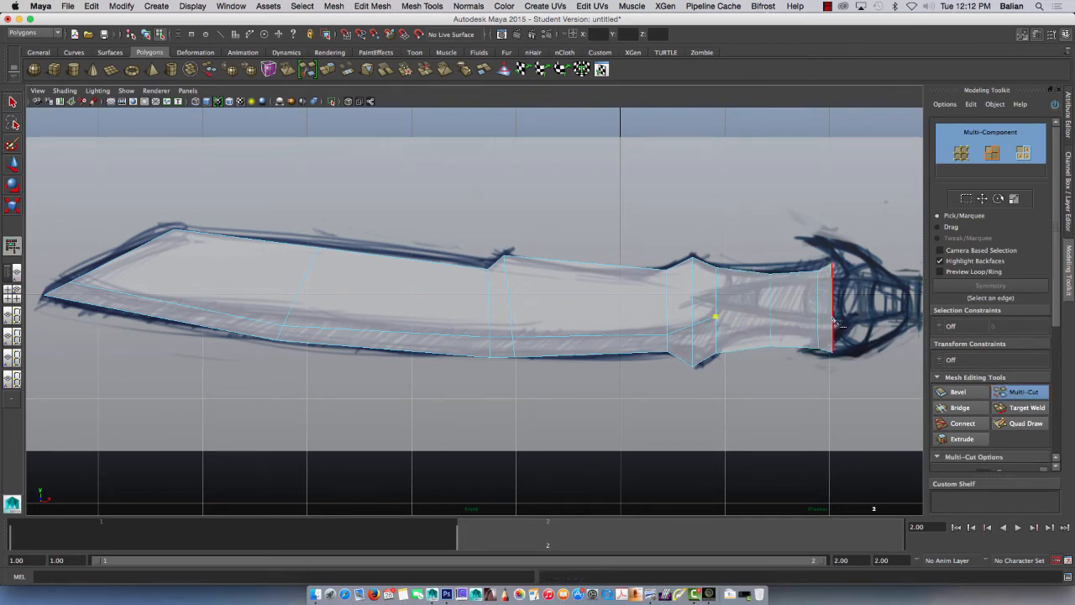
click(833, 323)
key(Return)
Step: Cut a new cross-section edge from top to bottom just past the spike on the guard side, and return the blade to object mode
click(731, 269)
click(733, 351)
key(Return)
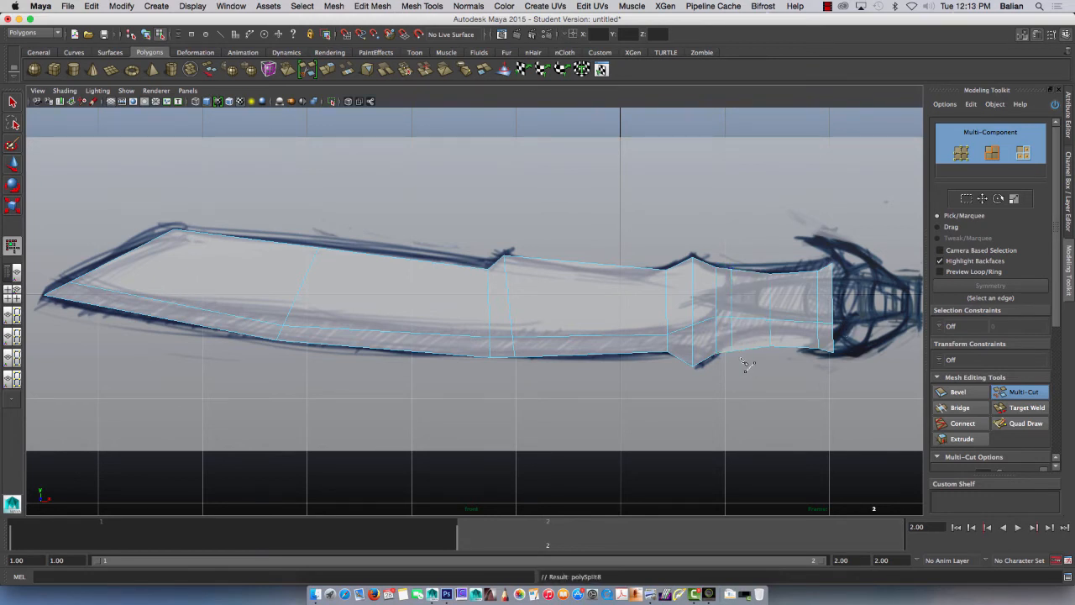
click(12, 102)
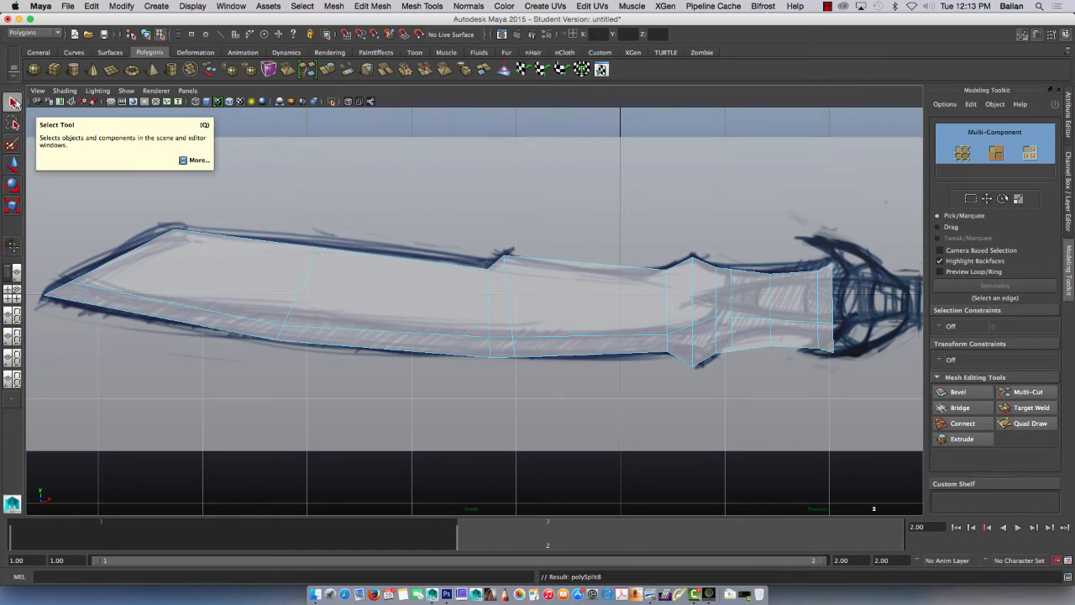
click(516, 328)
right_drag(516, 327, 529, 310)
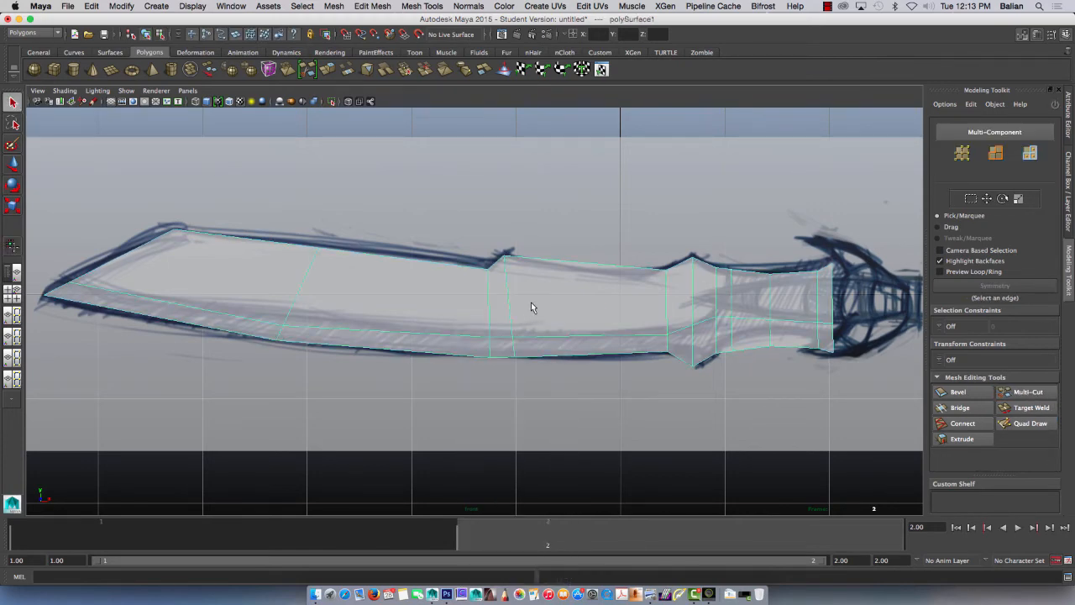
Step: Save the scene as Demo_01_Blocking in the MayaSwordScenes folder
key(super+shift+s)
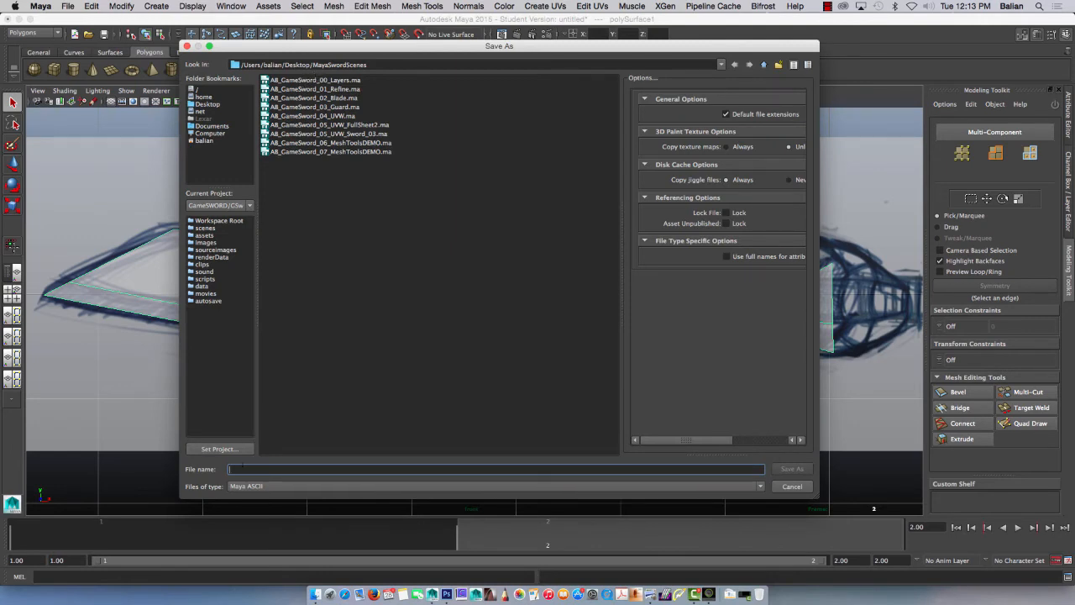
text(Demo_01_Blocking)
key(Return)
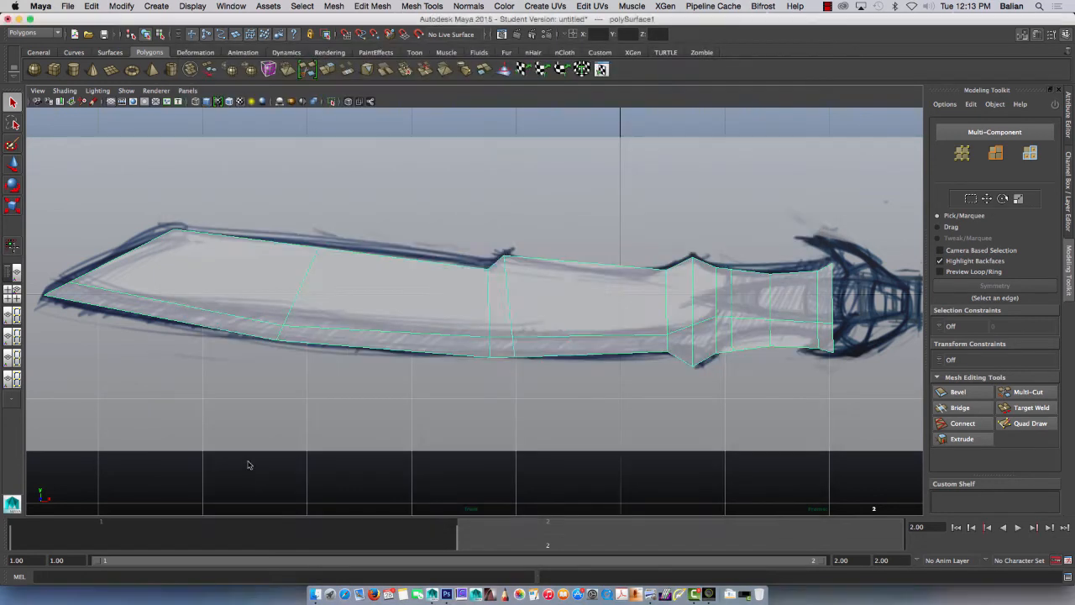
click(505, 325)
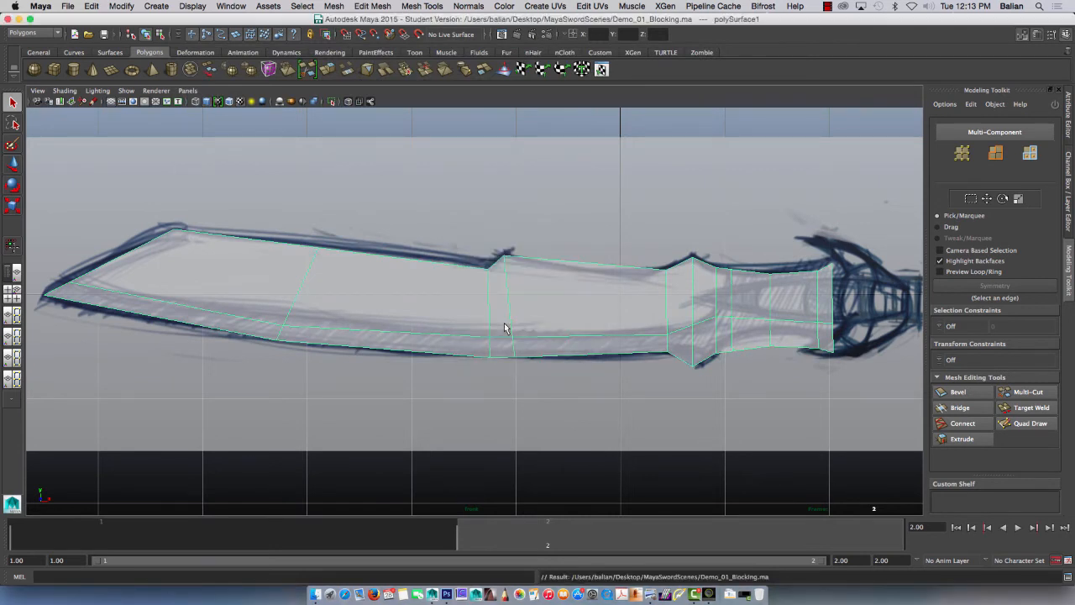
Step: In the perspective view, select all faces of the flat blade and extrude them slightly forward to give it thickness
key(space)
mouse_move(435, 351)
mouse_down()
mouse_move(433, 375)
mouse_move(425, 322)
mouse_up()
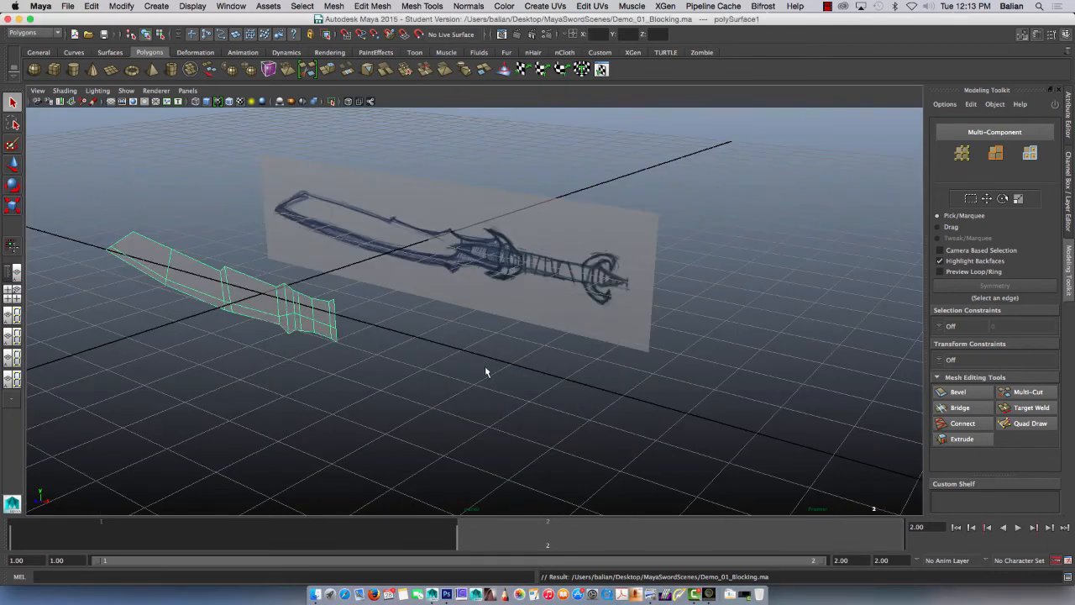
mouse_move(461, 391)
alt+mouse_down()
mouse_move(331, 353)
mouse_move(364, 355)
mouse_move(273, 383)
alt+mouse_up()
alt+middle_drag(273, 381, 549, 378)
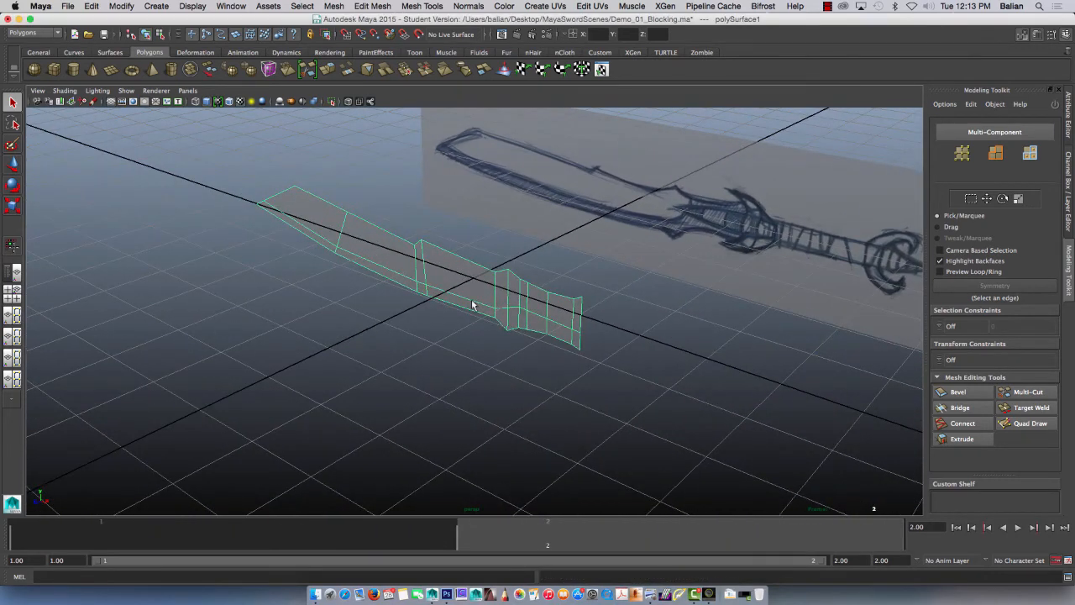
mouse_move(471, 337)
alt+mouse_down()
mouse_move(466, 320)
mouse_move(504, 314)
mouse_move(487, 312)
mouse_move(476, 333)
mouse_move(546, 280)
alt+mouse_up()
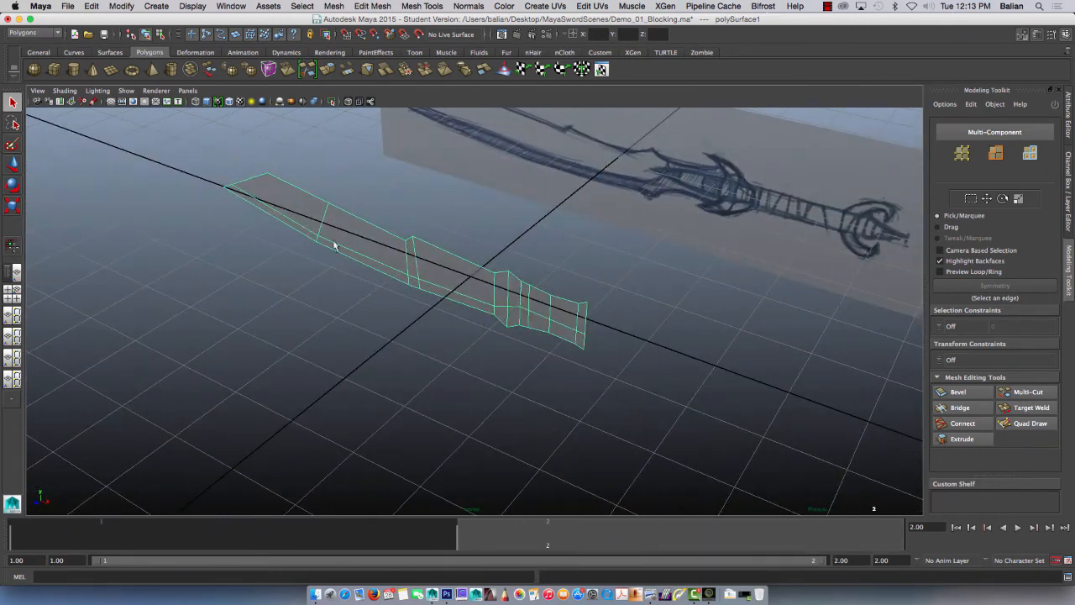
right_drag(450, 277, 445, 305)
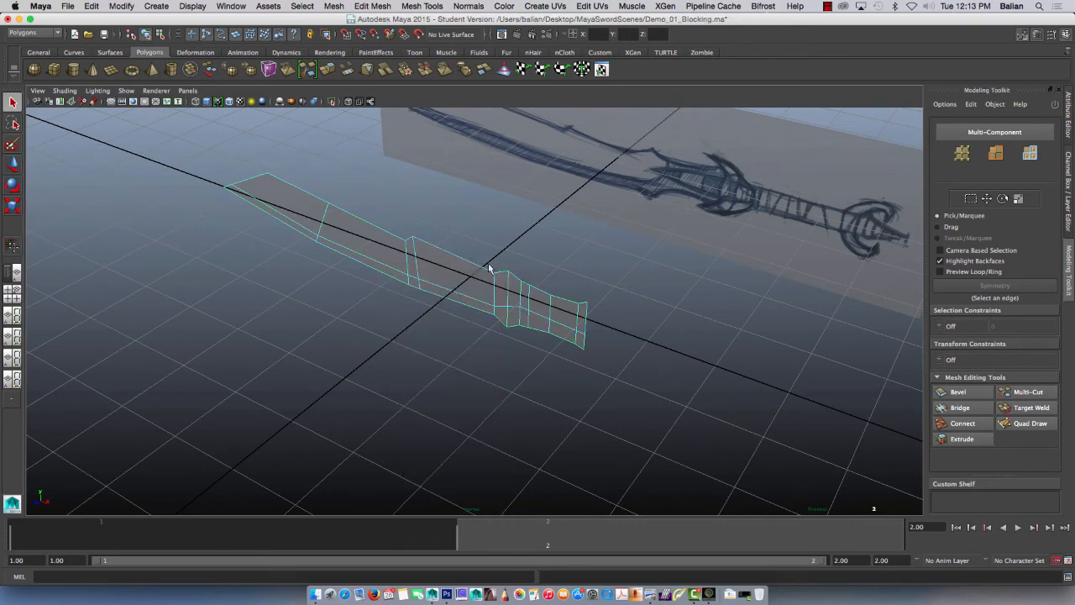
click(298, 209)
shift+double_click(581, 318)
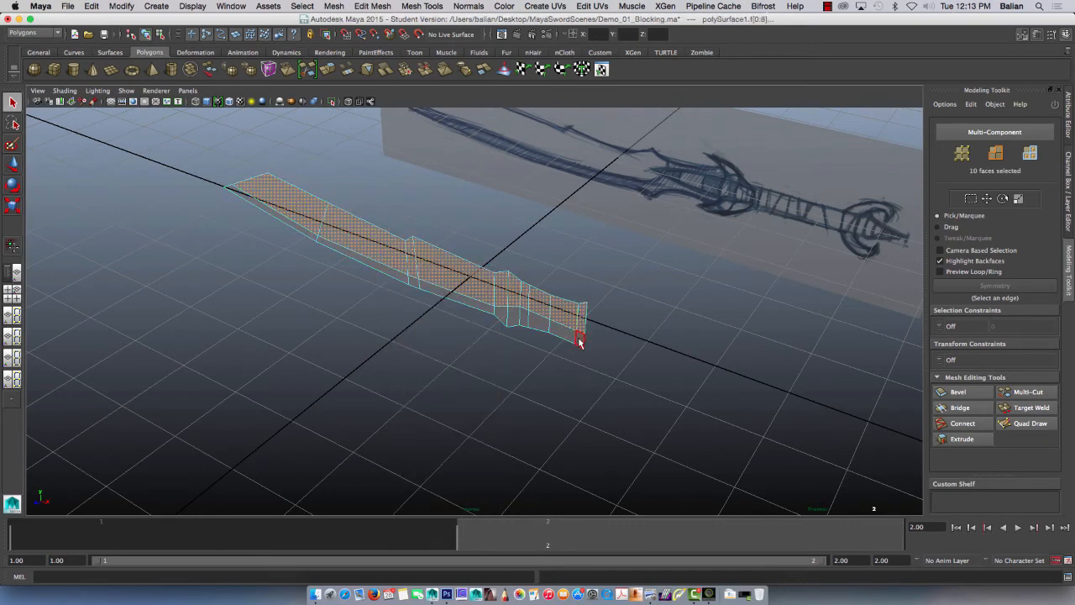
shift+double_click(282, 216)
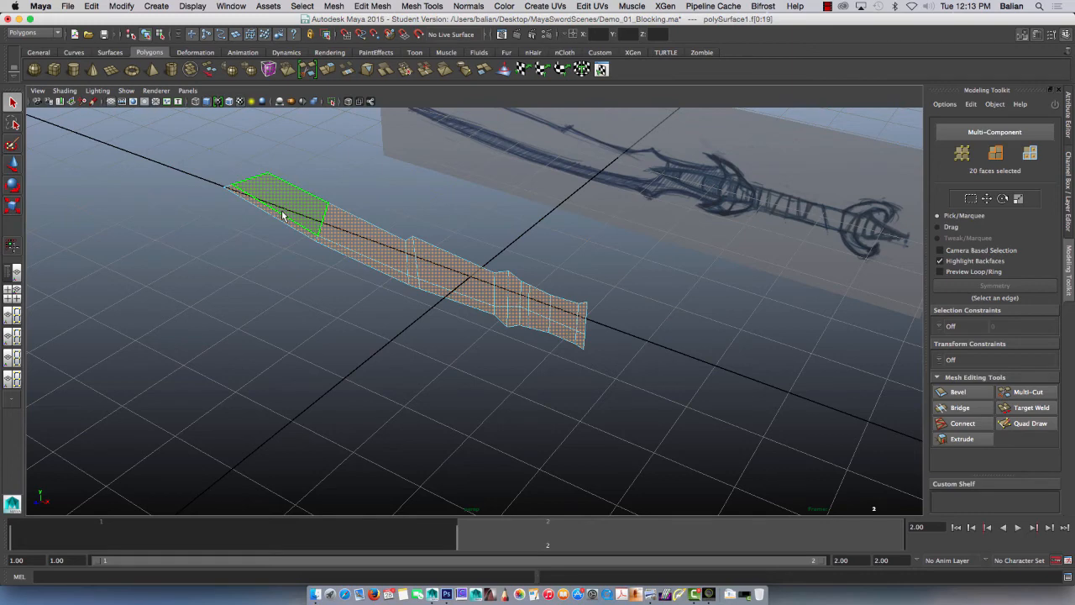
alt+drag(282, 215, 326, 316)
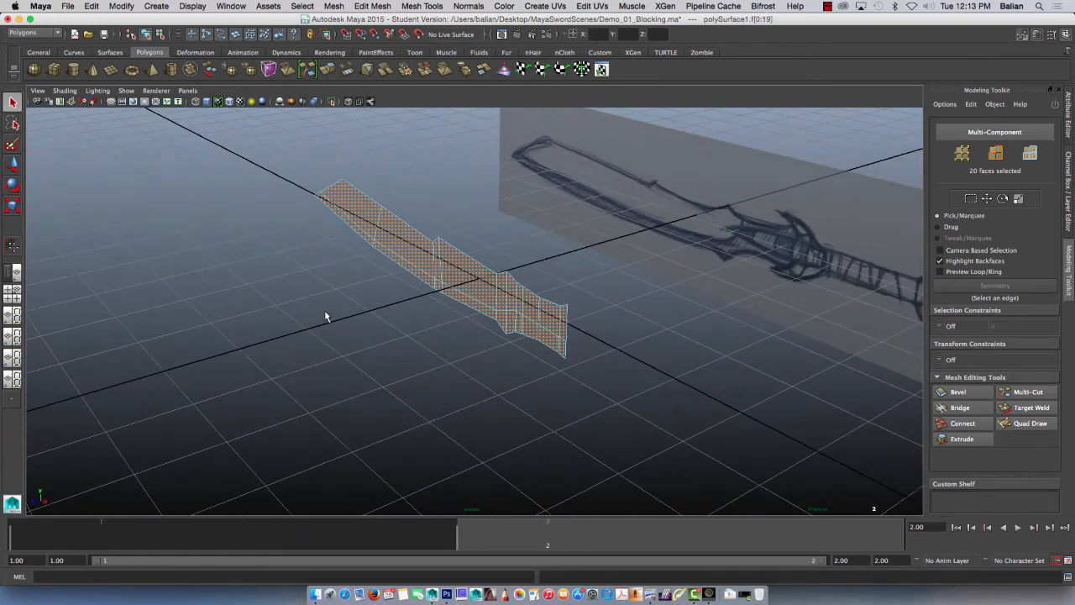
click(328, 70)
drag(511, 342, 503, 344)
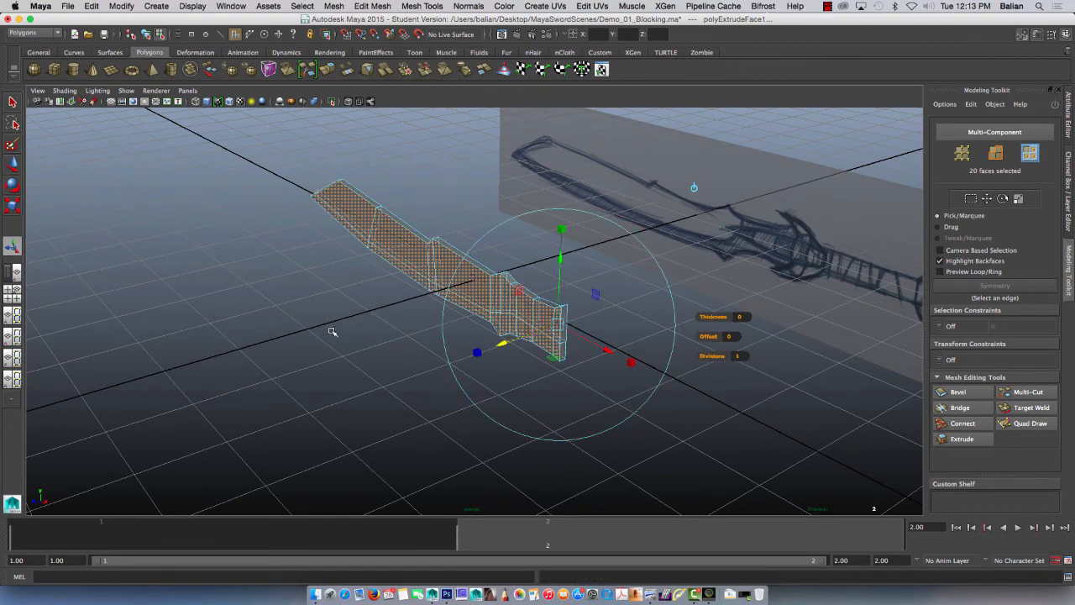
Step: Set the current time to frame 1 and delete the upper row of faces on the blade's back side
alt+drag(310, 350, 223, 322)
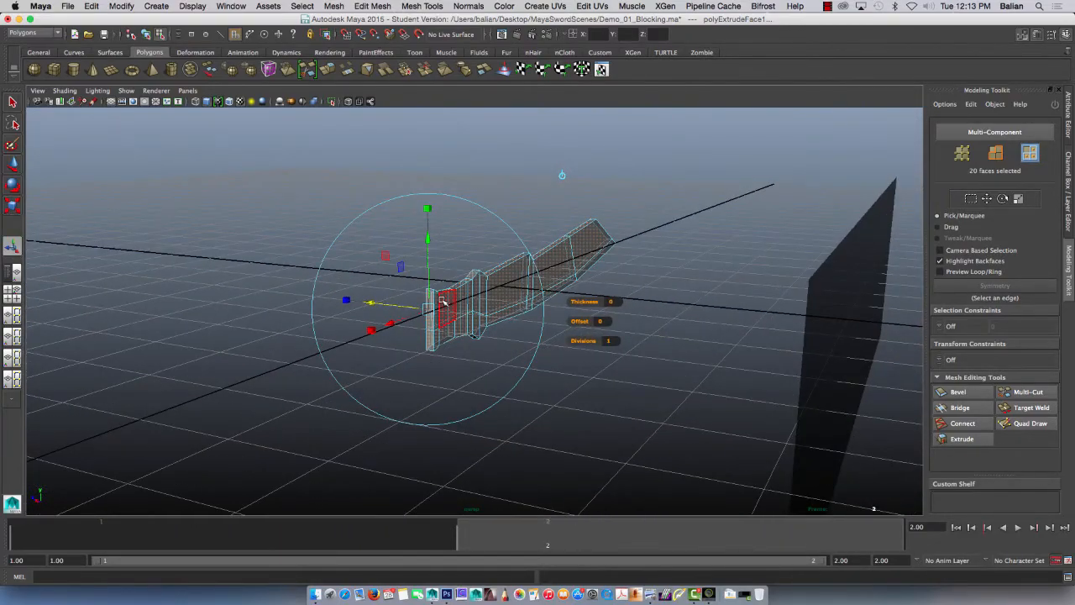
right_drag(441, 299, 459, 275)
click(267, 286)
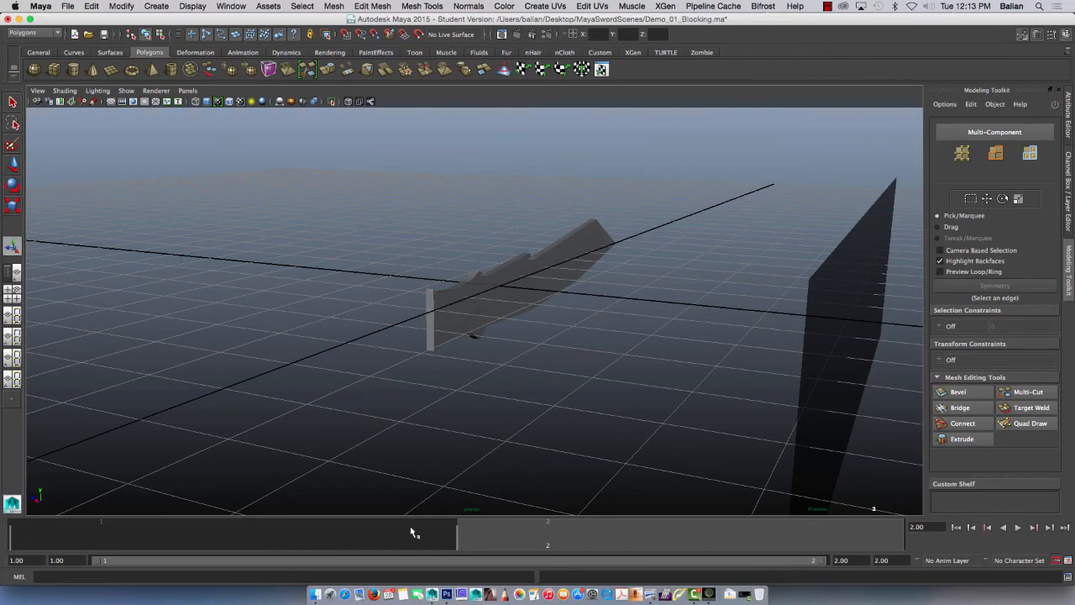
click(395, 530)
click(456, 306)
mouse_move(339, 344)
alt+mouse_down()
mouse_move(369, 355)
mouse_move(450, 341)
mouse_move(448, 330)
mouse_move(344, 321)
mouse_move(325, 336)
mouse_move(331, 314)
alt+mouse_up()
right_drag(653, 235, 648, 244)
click(648, 229)
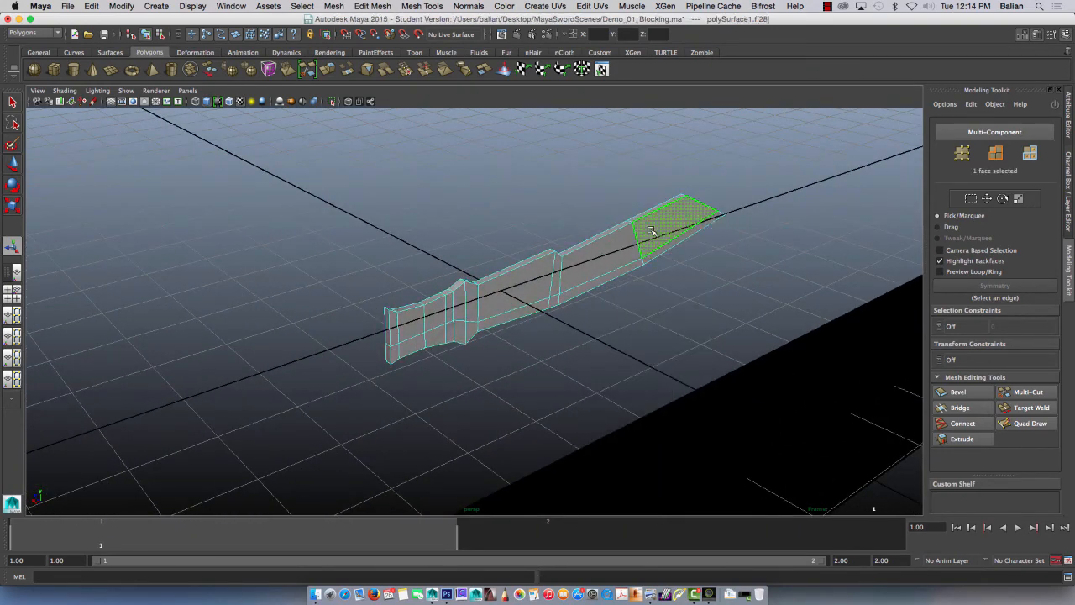
shift+double_click(392, 326)
key(Delete)
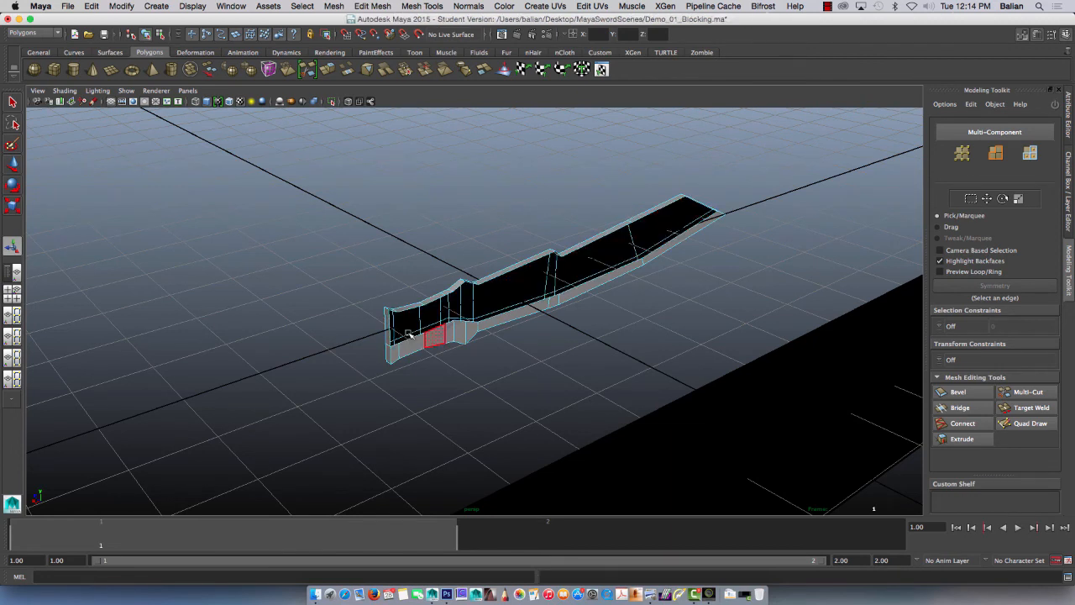
Step: Delete the lower row of faces on the blade's back side as well
click(400, 347)
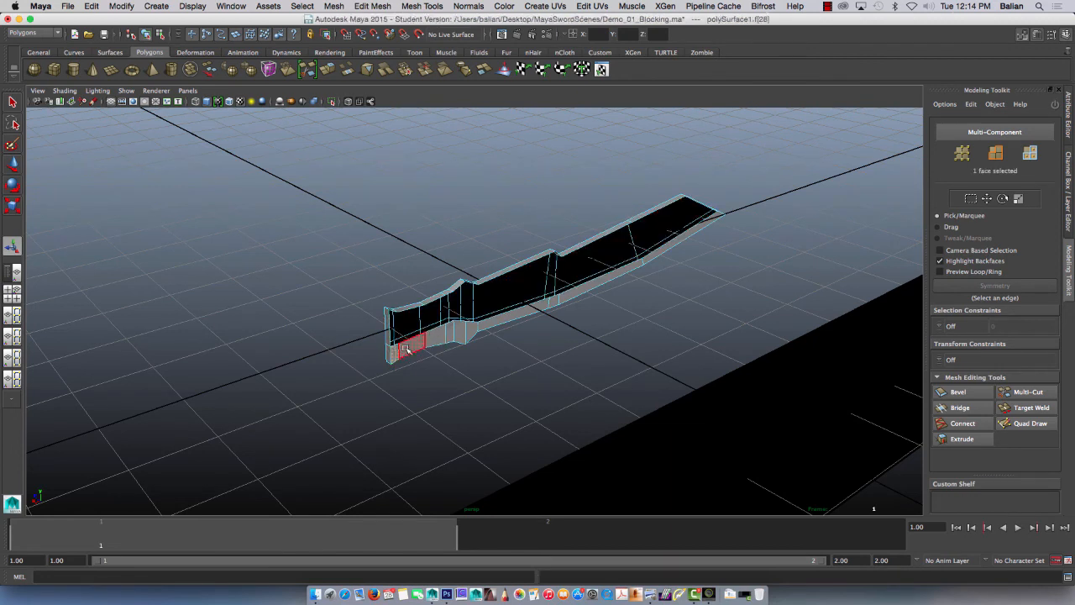
click(704, 222)
double_click(701, 218)
key(Delete)
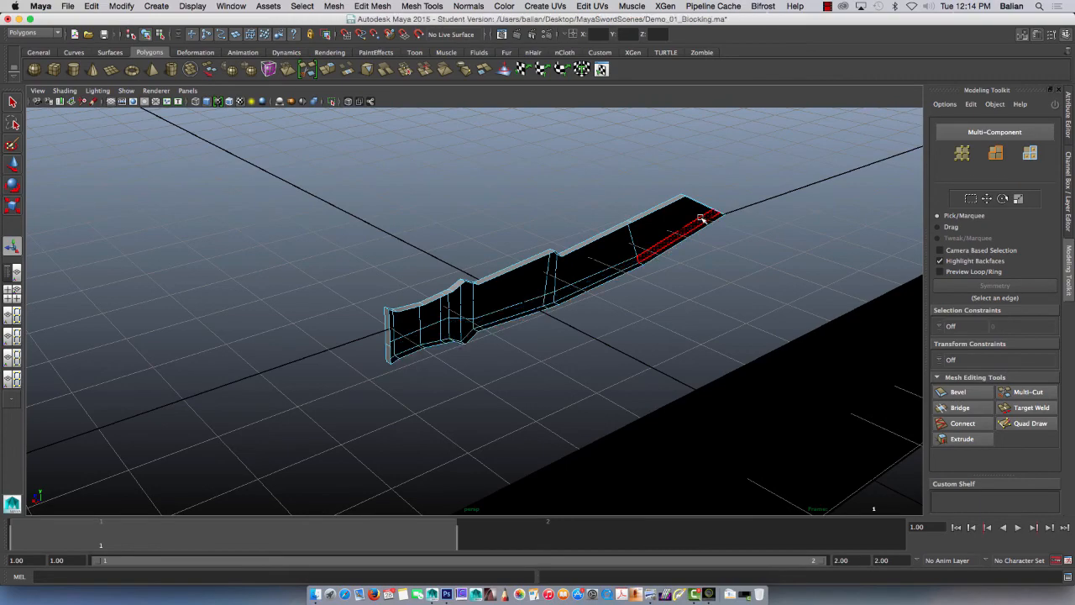
Step: Examine the blade's front faces, open back and side thickness from several angles against the sketch
mouse_move(314, 353)
alt+mouse_down()
mouse_move(401, 353)
mouse_move(389, 361)
mouse_move(404, 365)
mouse_move(413, 351)
alt+mouse_up()
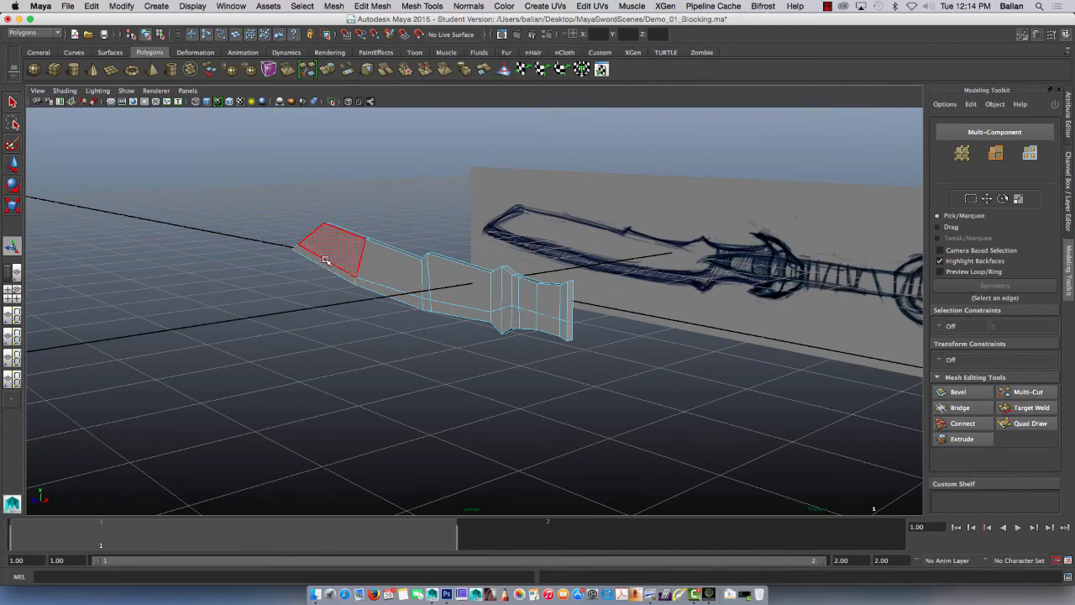
alt+drag(410, 281, 436, 304)
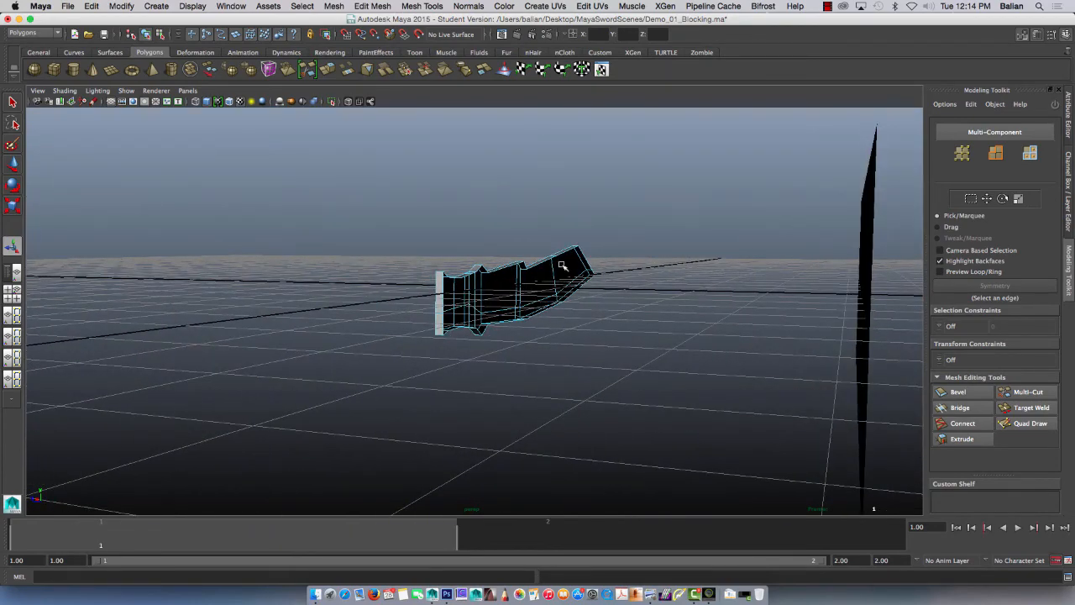
alt+drag(368, 320, 458, 327)
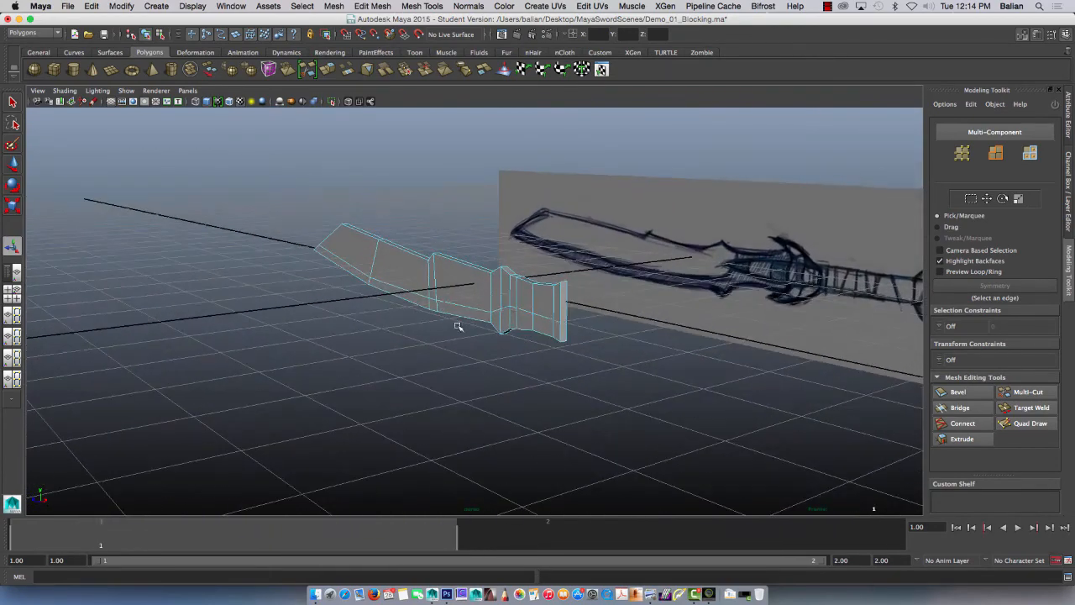
alt+right_drag(504, 306, 621, 374)
alt+drag(470, 309, 461, 336)
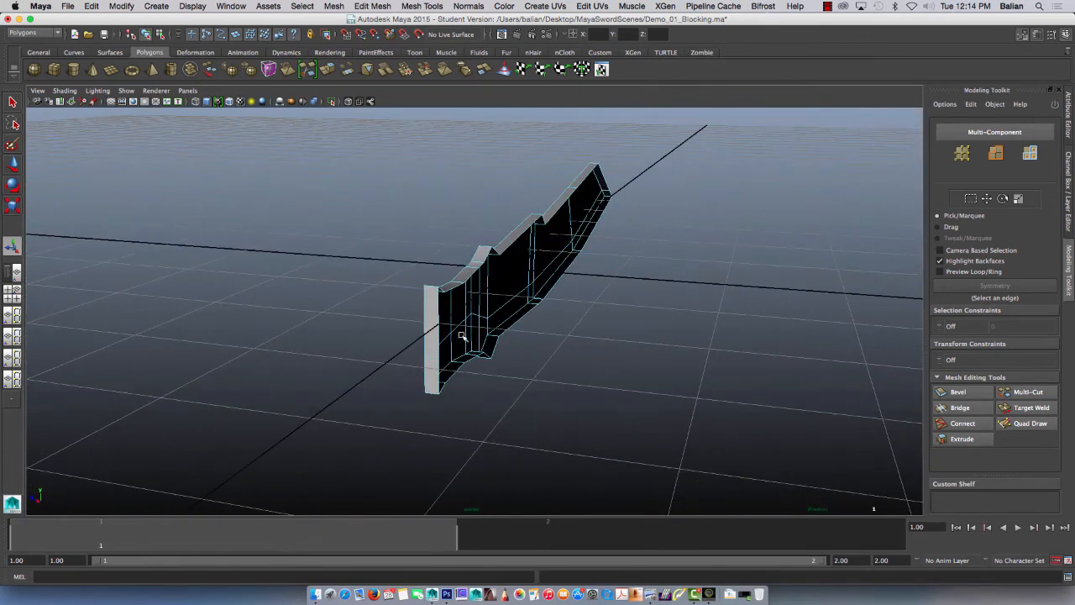
alt+drag(388, 326, 573, 311)
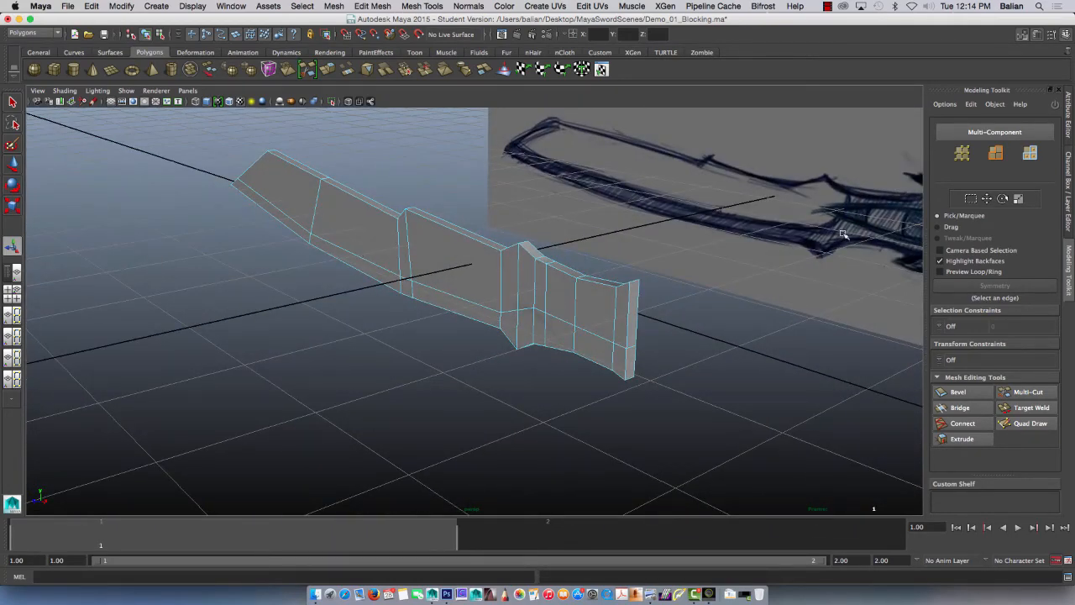
alt+drag(377, 310, 406, 294)
alt+drag(404, 288, 431, 318)
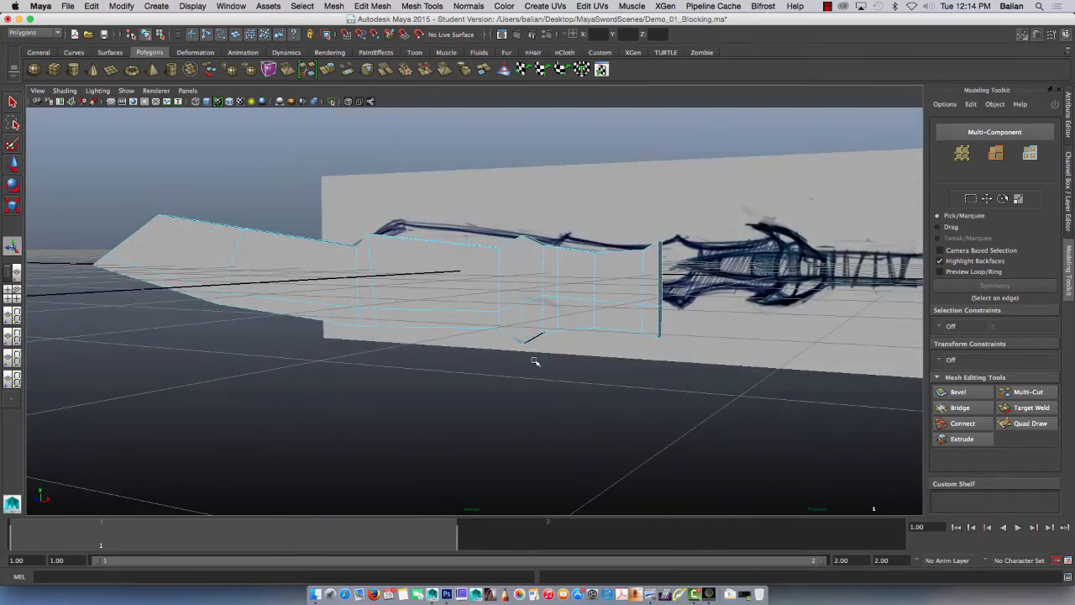
mouse_move(328, 304)
alt+mouse_down()
mouse_move(325, 283)
mouse_move(338, 259)
alt+mouse_up()
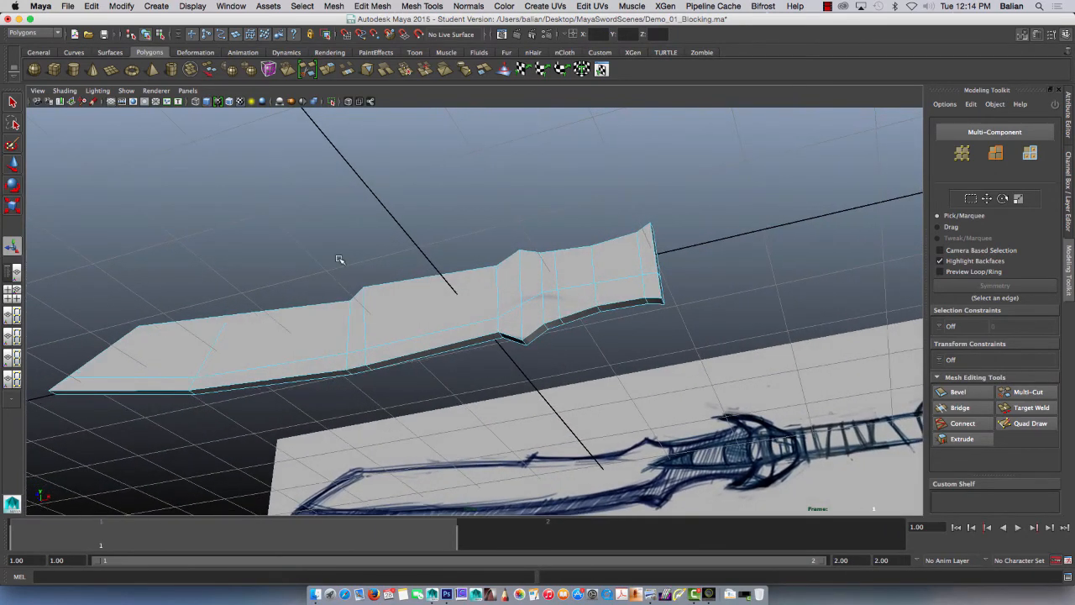
Step: Select the front edge loop running along the blade's lower cutting side, from the tip to the handle end
right_drag(122, 387, 121, 310)
click(131, 386)
shift+double_click(236, 381)
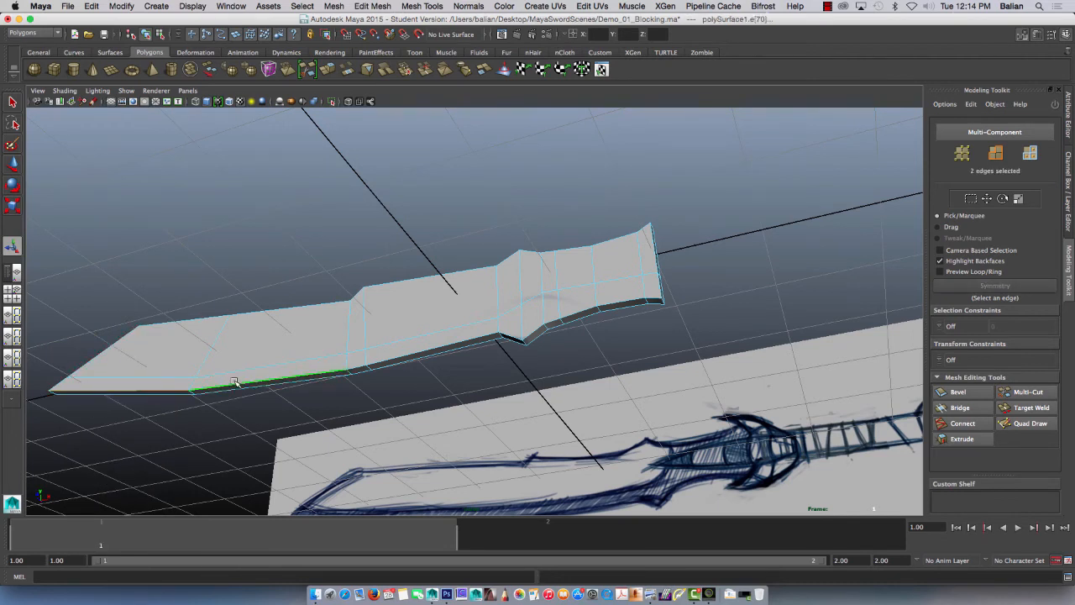
shift+click(357, 368)
shift+click(381, 361)
shift+click(510, 334)
shift+click(534, 332)
shift+click(551, 322)
shift+click(534, 332)
shift+click(510, 337)
shift+click(556, 328)
mouse_move(504, 388)
alt+mouse_down()
mouse_move(482, 417)
mouse_move(490, 441)
alt+mouse_up()
shift+click(372, 308)
shift+click(409, 311)
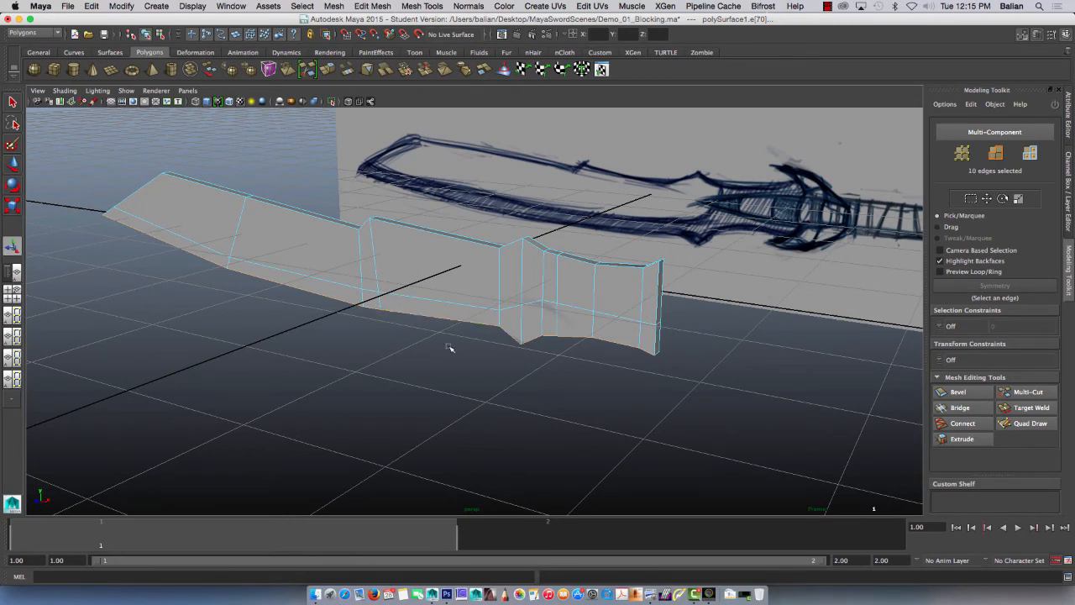
Step: Move the selected lower edges back along Z and slightly up to taper the cutting edge, and reselect the whole blade object
key(w)
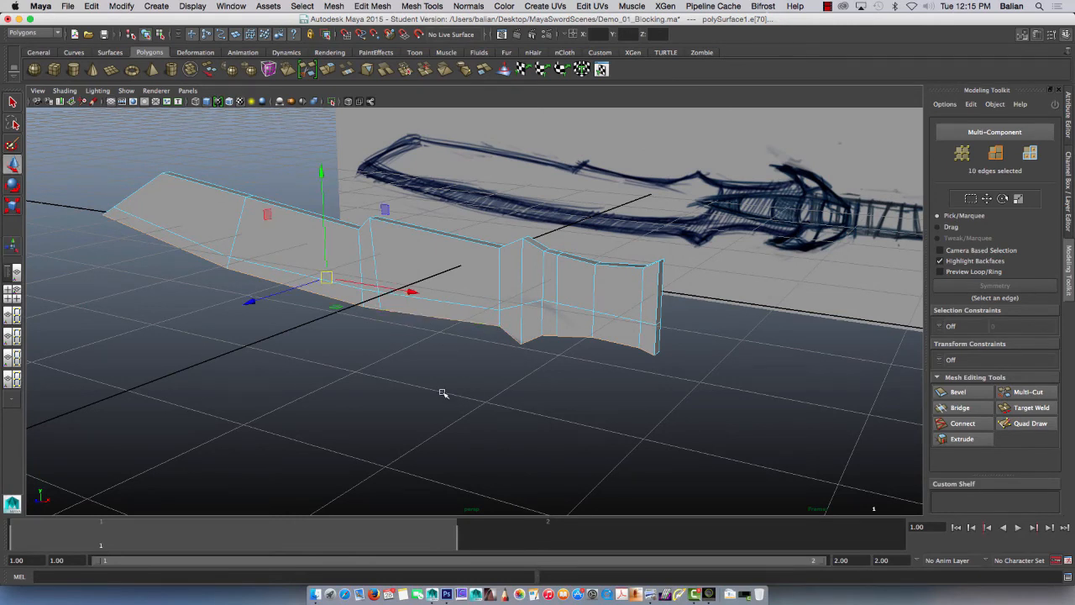
drag(246, 304, 256, 303)
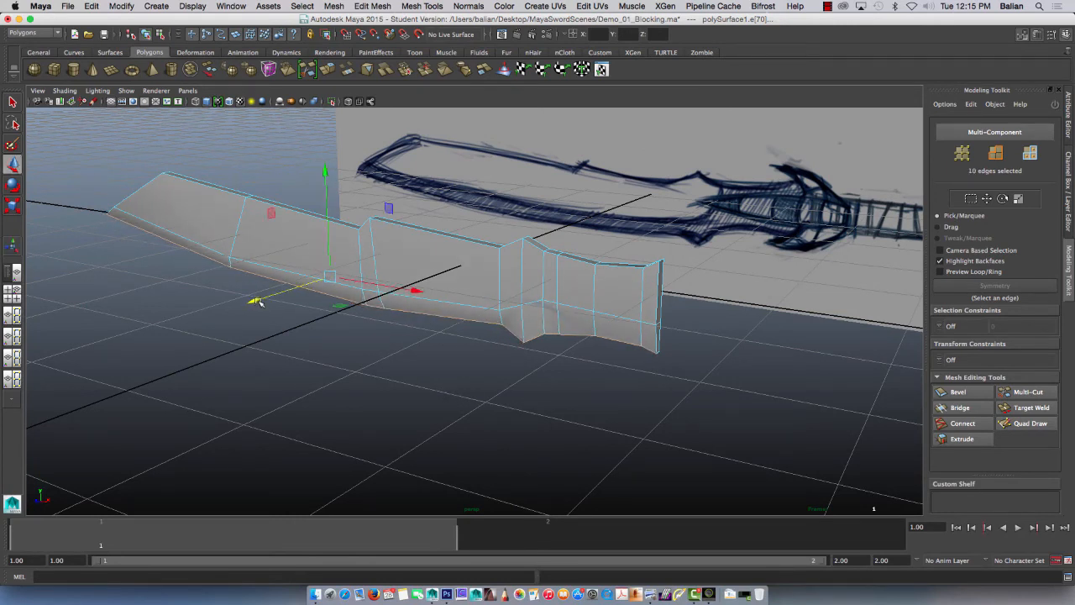
mouse_move(331, 364)
alt+mouse_down()
mouse_move(355, 287)
mouse_move(398, 274)
mouse_move(399, 298)
mouse_move(355, 350)
mouse_move(330, 357)
alt+mouse_up()
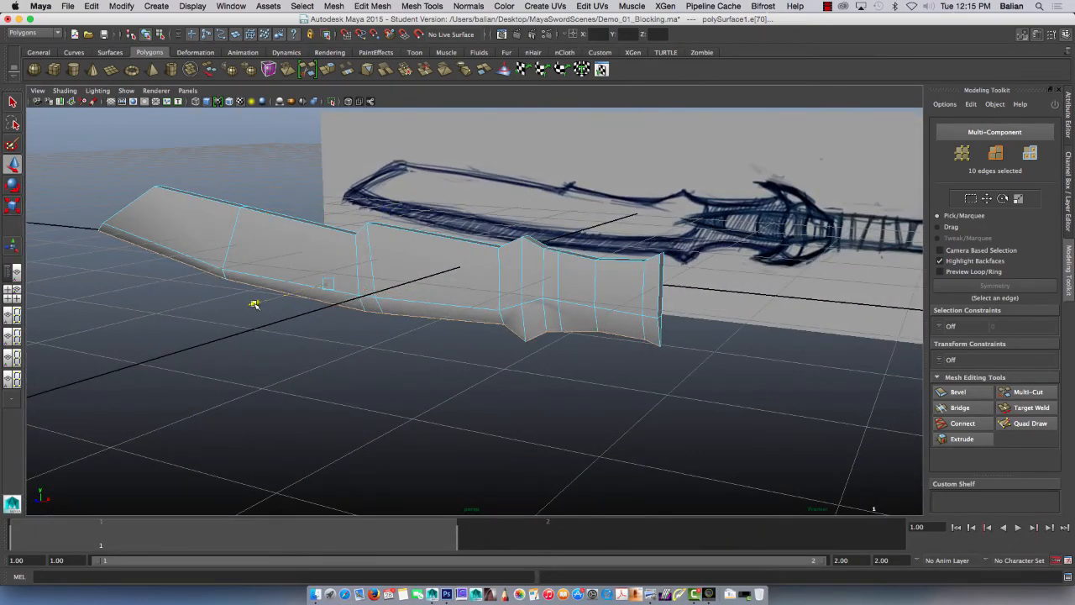
mouse_move(254, 300)
alt+mouse_down()
mouse_move(247, 308)
mouse_move(224, 291)
mouse_move(227, 274)
mouse_move(336, 243)
mouse_move(348, 331)
mouse_move(362, 333)
mouse_move(336, 264)
mouse_move(276, 299)
mouse_move(233, 288)
mouse_move(209, 319)
mouse_move(218, 324)
alt+mouse_up()
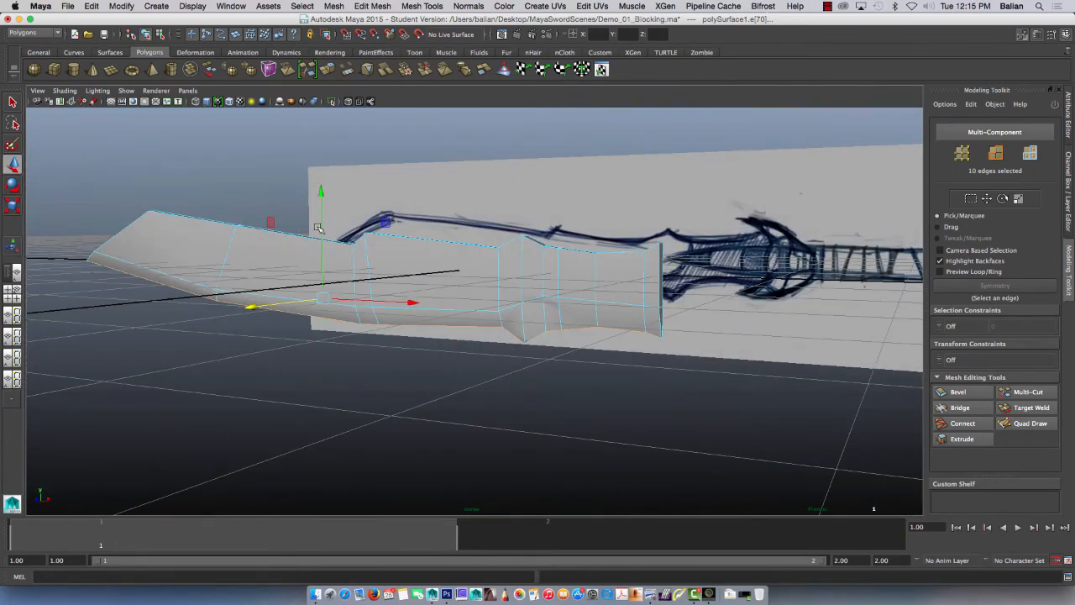
drag(322, 222, 323, 220)
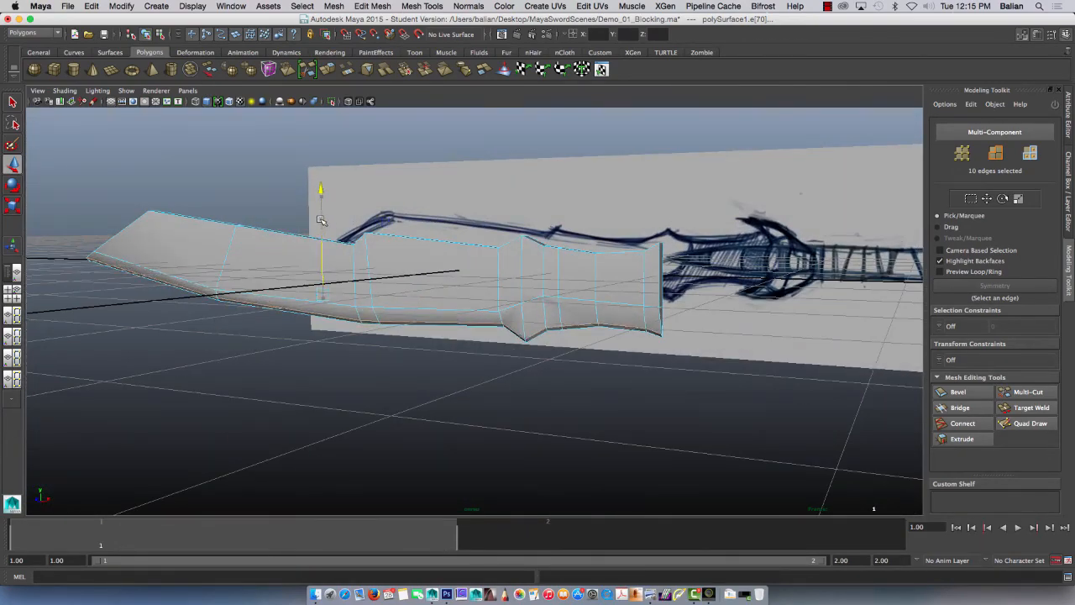
mouse_move(204, 307)
alt+mouse_down()
mouse_move(289, 322)
mouse_move(336, 312)
mouse_move(360, 324)
mouse_move(268, 332)
mouse_move(235, 339)
mouse_move(233, 350)
mouse_move(408, 250)
alt+mouse_up()
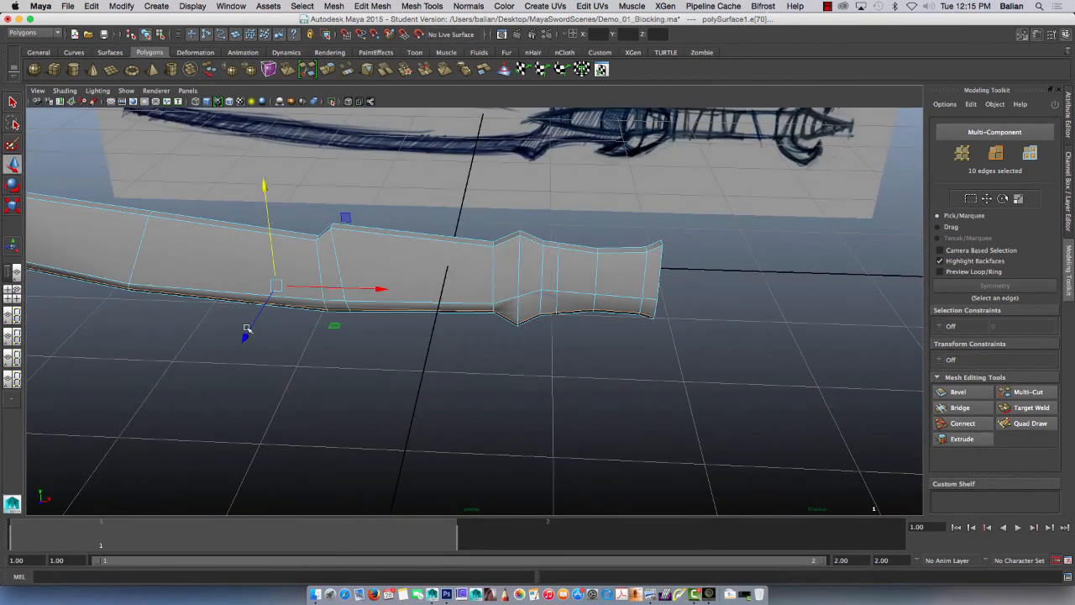
right_drag(411, 267, 433, 249)
click(430, 253)
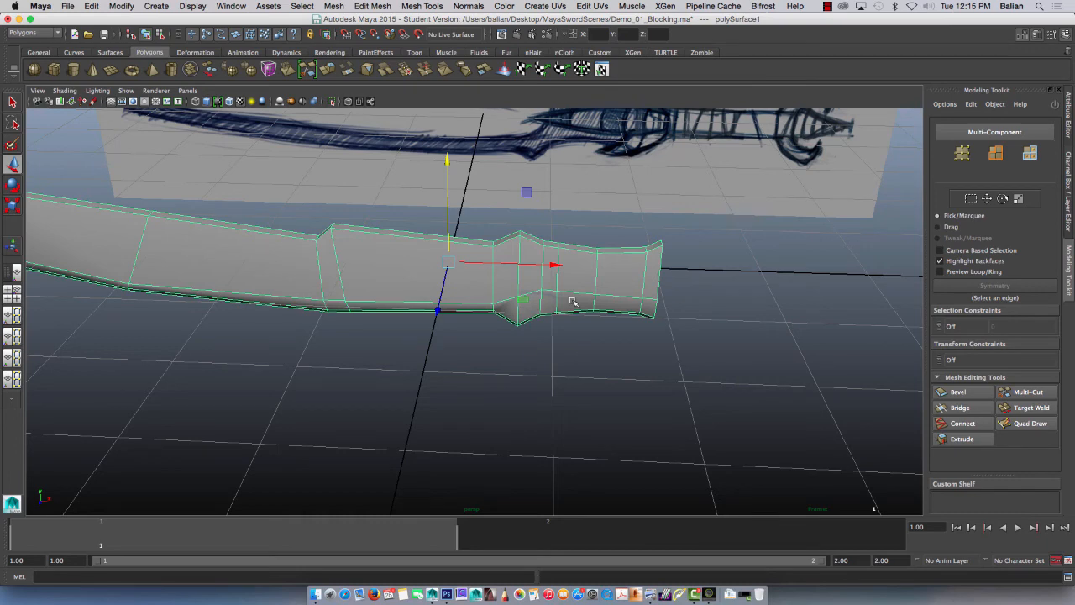
Step: Save the scene as a new version named Demo_02_Symm.ma in the MayaSwordScenes folder, continuing with the student version
key(super+shift+s)
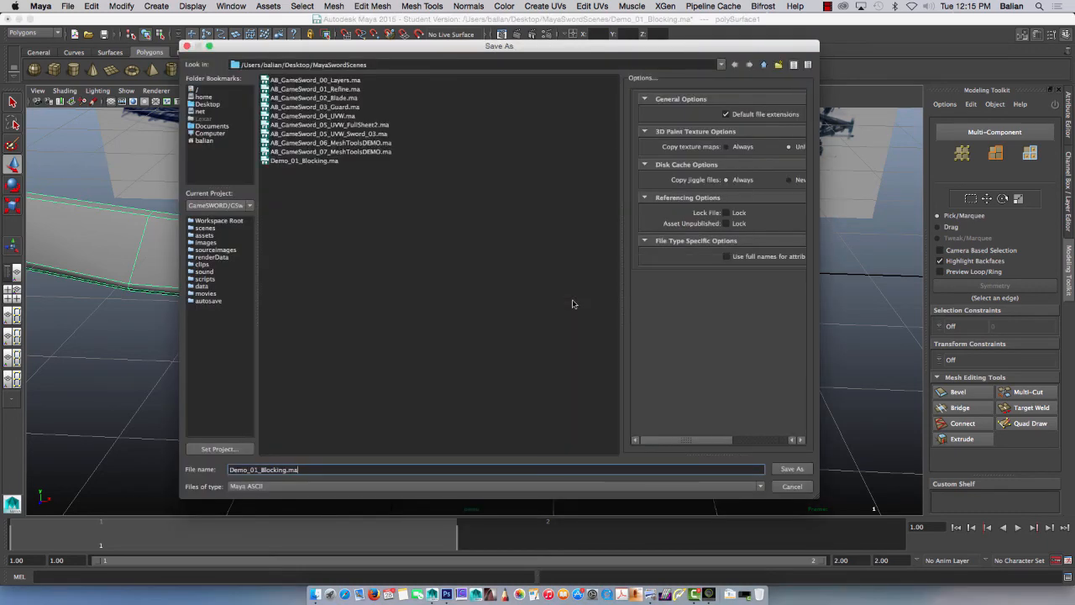
click(310, 161)
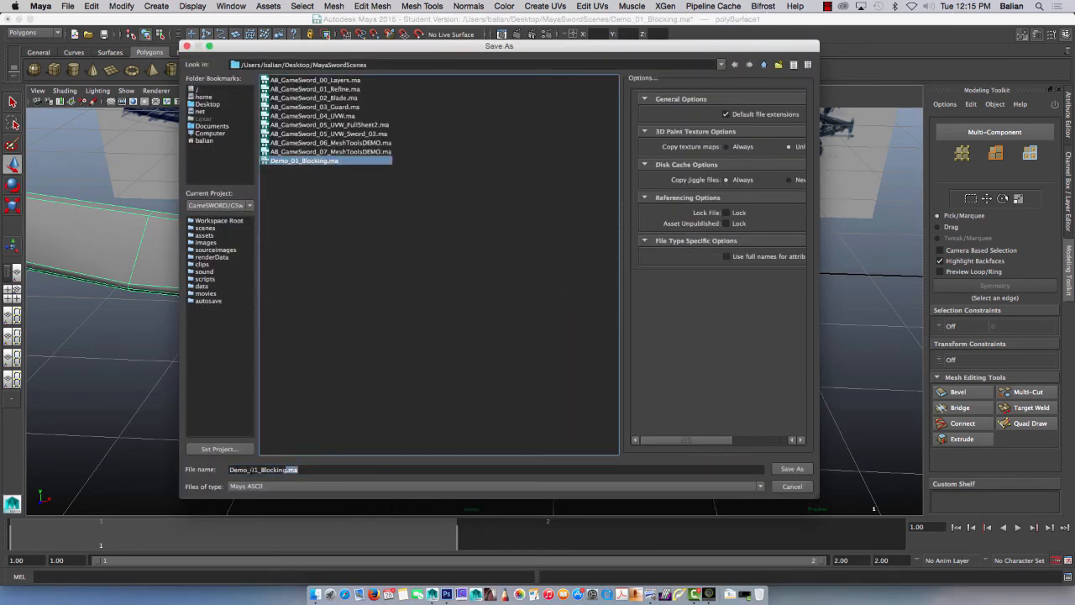
click(256, 470)
key(BackSpace)
text(2)
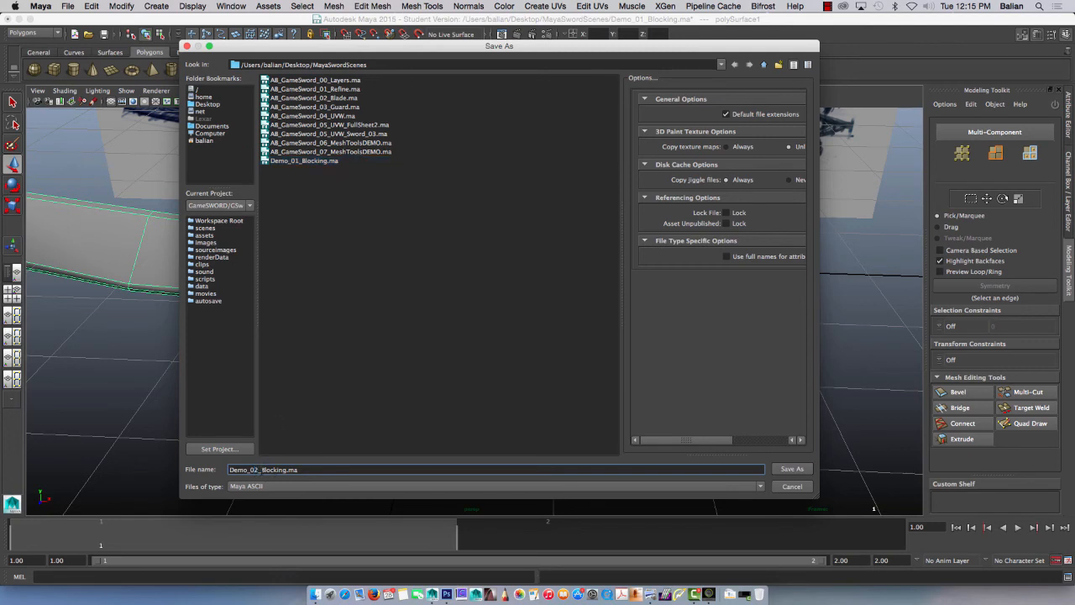
drag(262, 469, 285, 469)
text(Symm)
key(Return)
click(500, 319)
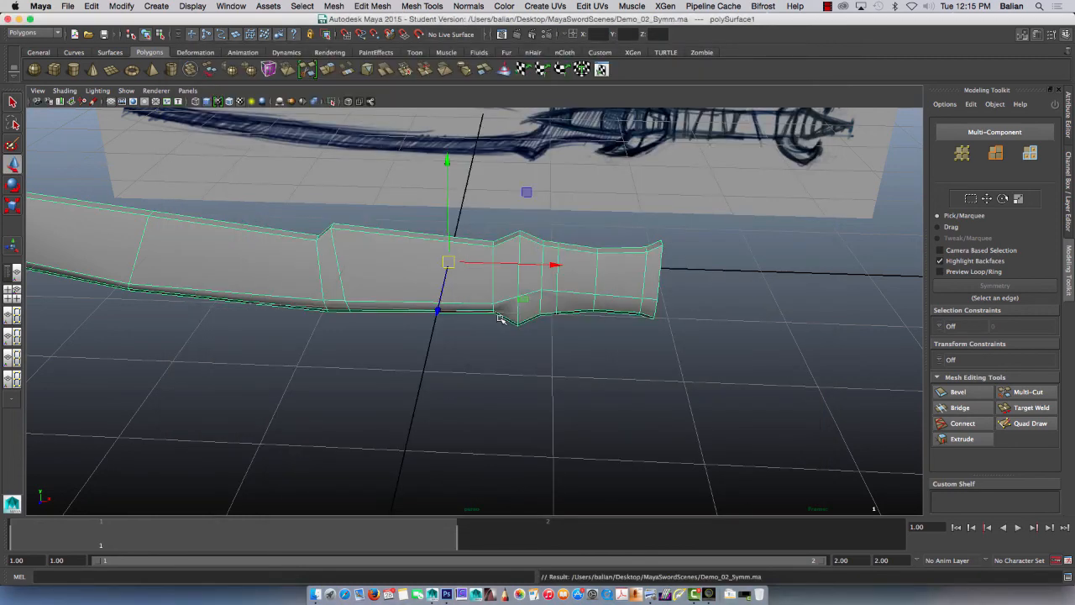
Step: Try mirroring the half blade in the -Z direction, merged with the original using Merge vertices, and undo the mirror
right_drag(402, 279, 405, 283)
mouse_move(388, 337)
alt+mouse_down()
mouse_move(362, 341)
mouse_move(360, 314)
alt+mouse_up()
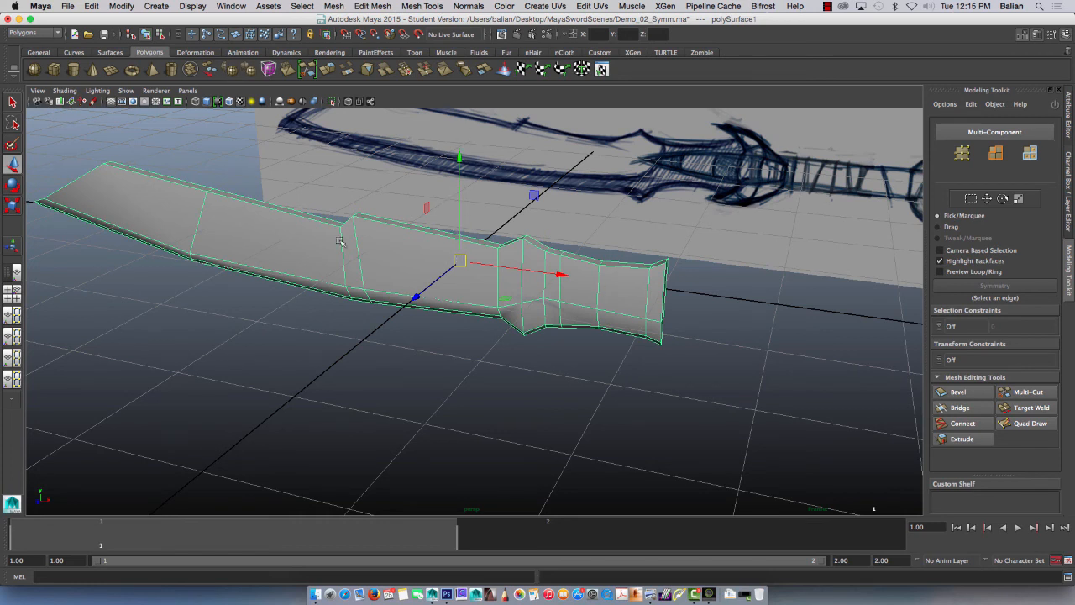
click(415, 299)
double_click(233, 70)
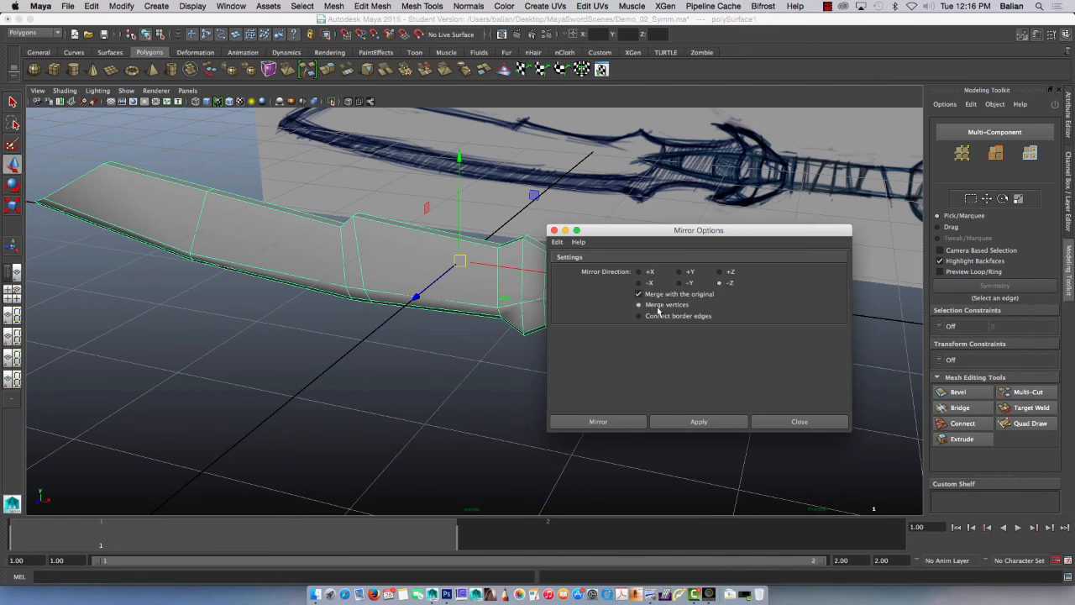
click(698, 422)
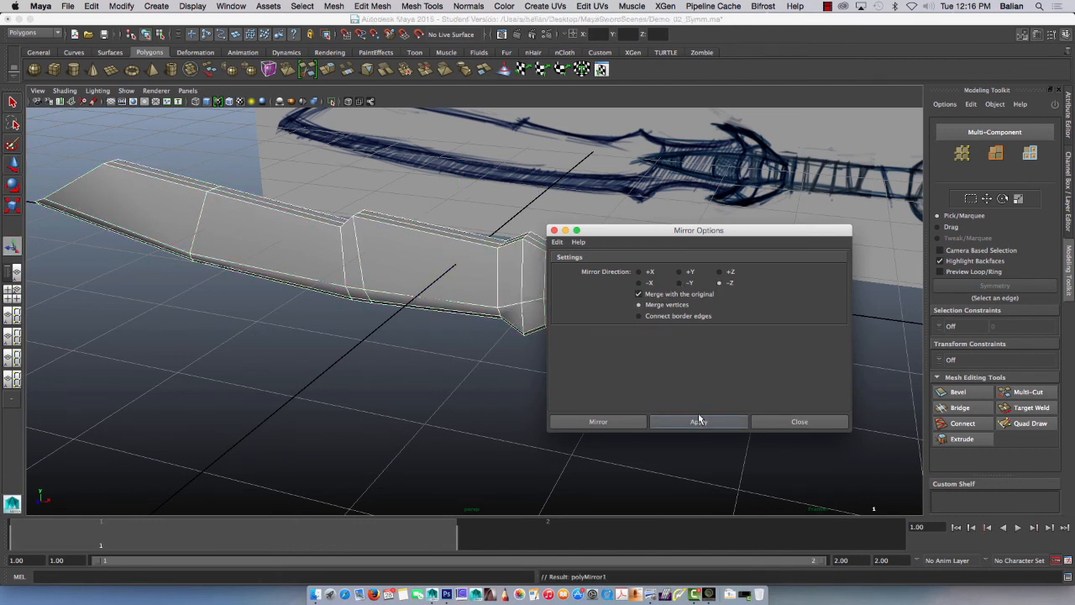
click(795, 421)
mouse_move(513, 383)
alt+mouse_down()
mouse_move(418, 389)
mouse_move(384, 377)
mouse_move(440, 391)
mouse_move(550, 378)
mouse_move(488, 394)
alt+mouse_up()
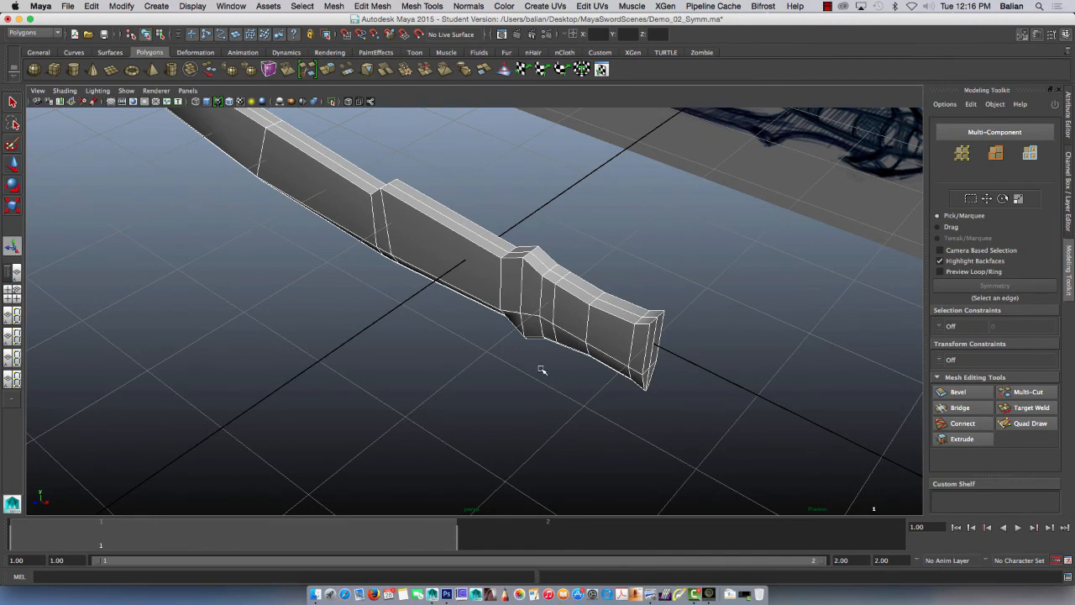
key(ctrl+z)
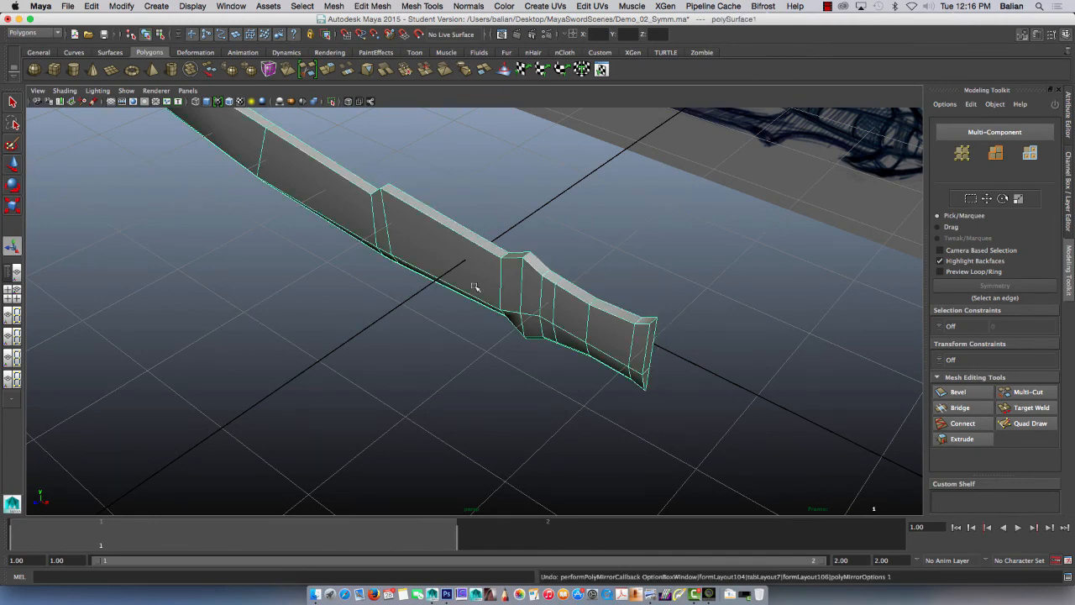
Step: Save the unmirrored half blade in the current scene file, continuing with the student version
alt+drag(476, 288, 466, 294)
key(super+s)
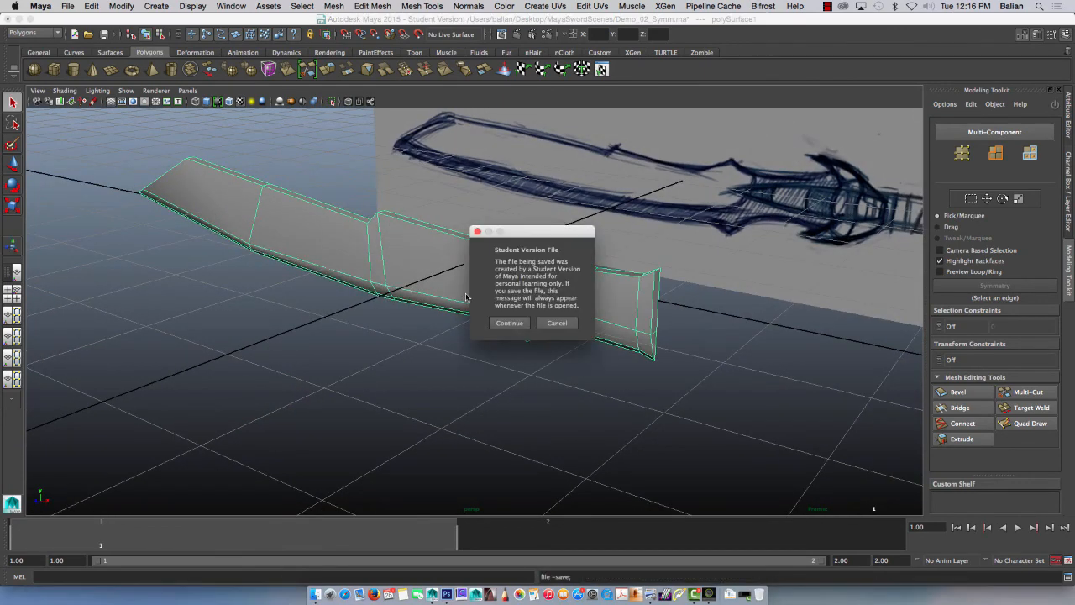
click(508, 321)
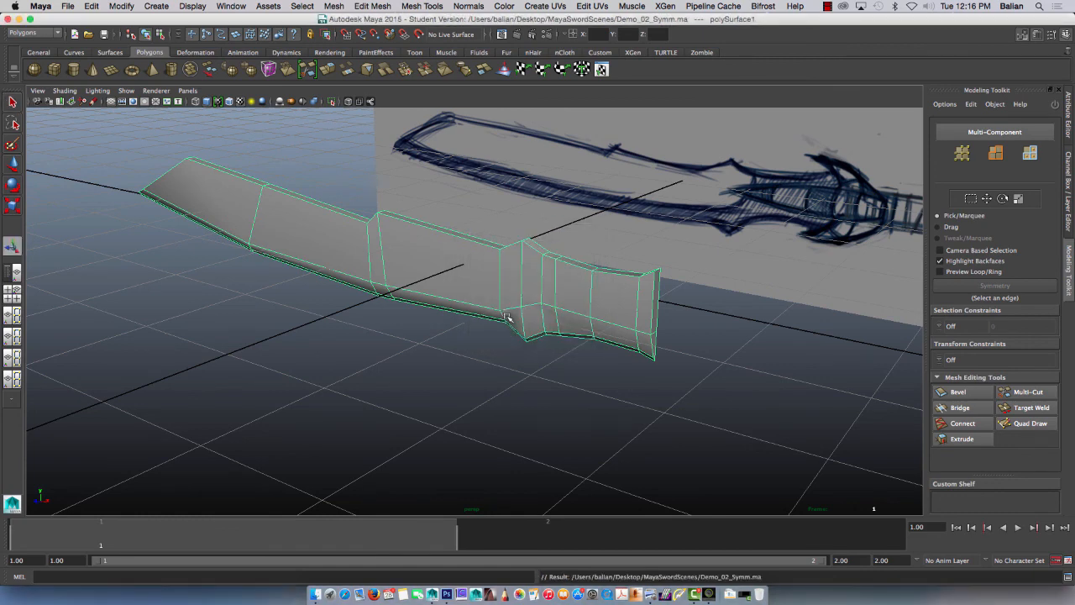
Step: Save the scene as a new version named Demo_03_UV_01.ma in the same folder, continuing with the student version
key(super+shift+s)
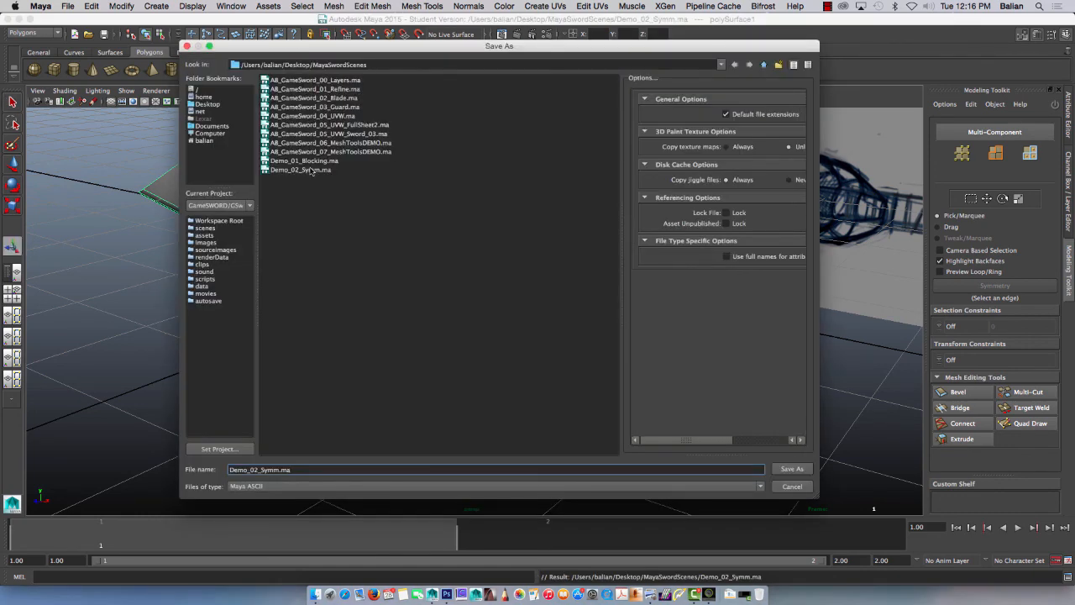
click(311, 170)
click(254, 469)
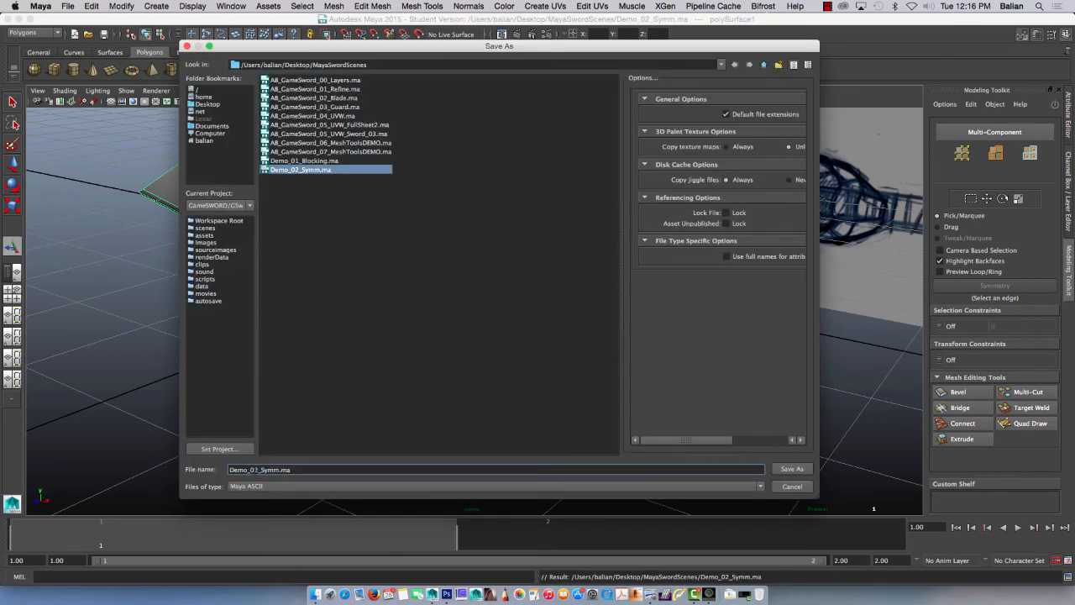
key(BackSpace)
text(3)
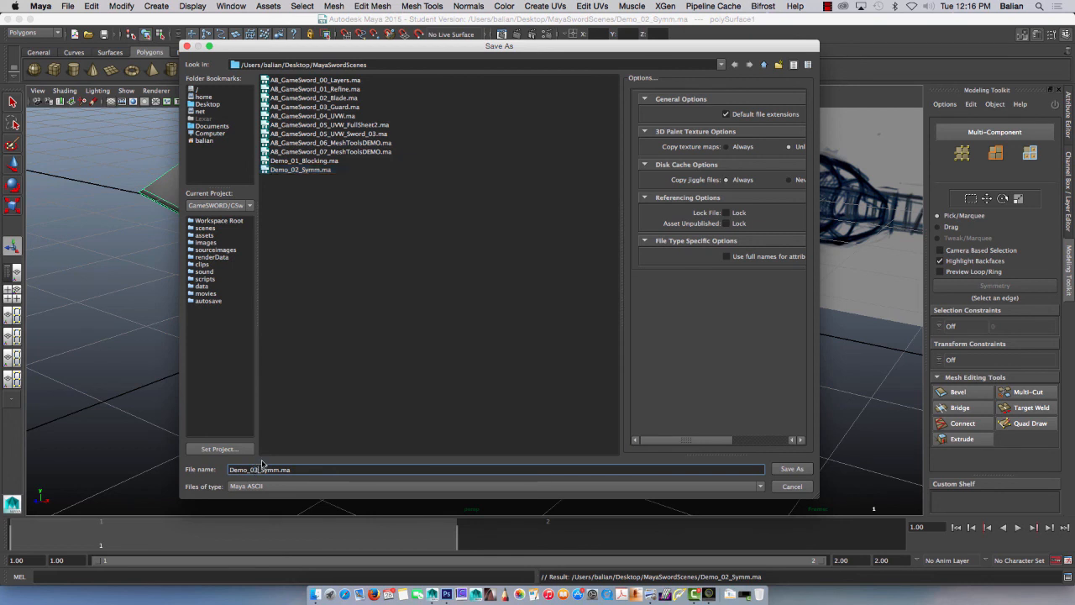
mouse_move(261, 470)
mouse_down()
mouse_move(283, 469)
mouse_move(262, 473)
mouse_up()
key(BackSpace)
click(791, 468)
click(506, 321)
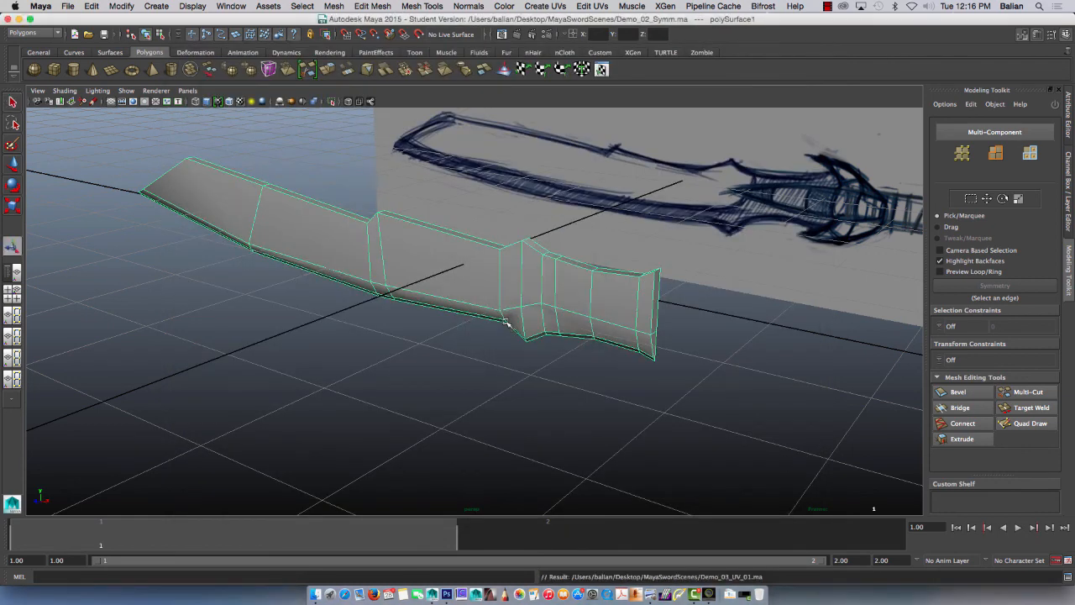
Step: Review the saved scene versions and the available file types for saving, and leave without saving another copy
key(super+shift+s)
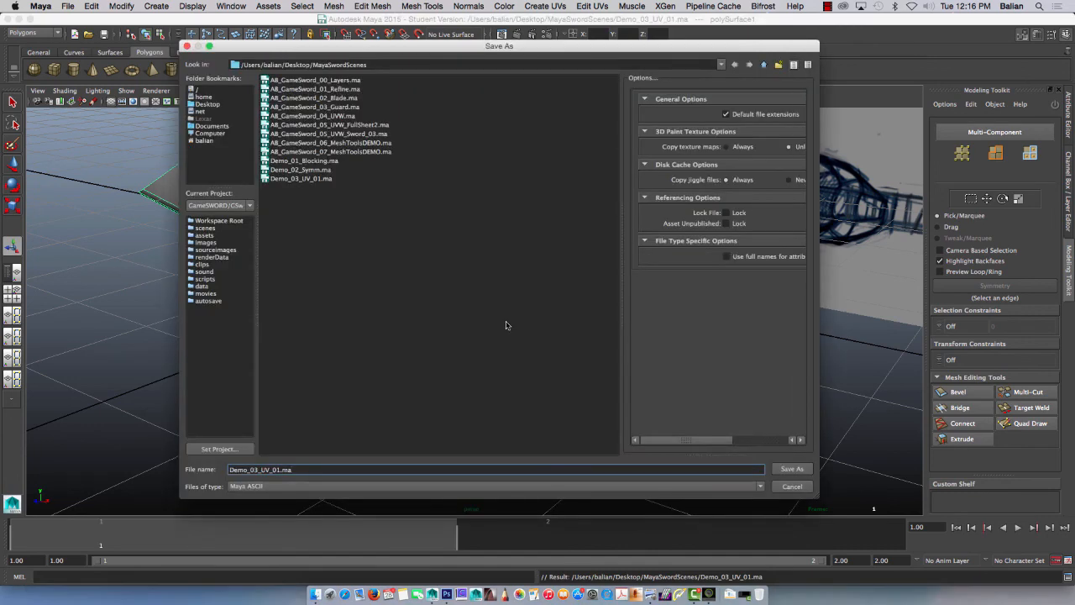
click(252, 487)
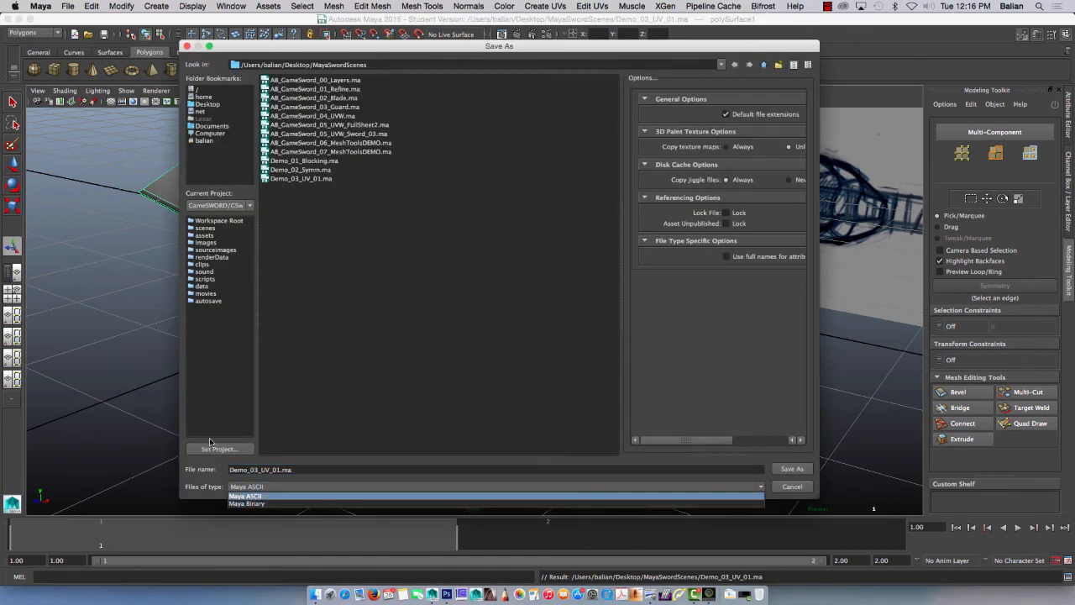
click(787, 487)
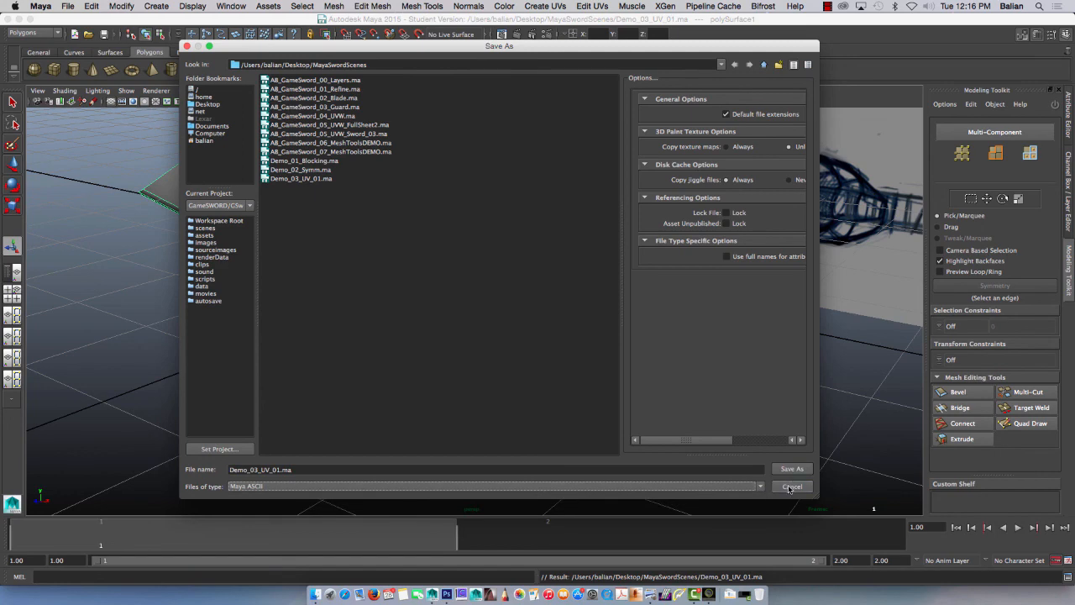
click(790, 486)
mouse_move(428, 365)
alt+mouse_down()
mouse_move(417, 374)
mouse_move(435, 370)
alt+mouse_up()
click(692, 595)
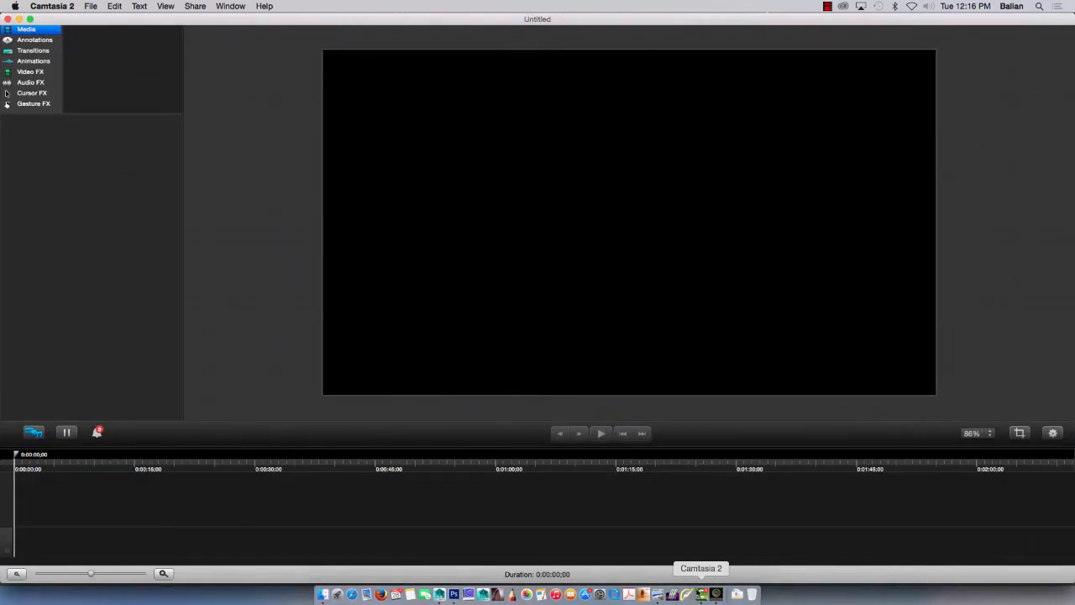
click(828, 9)
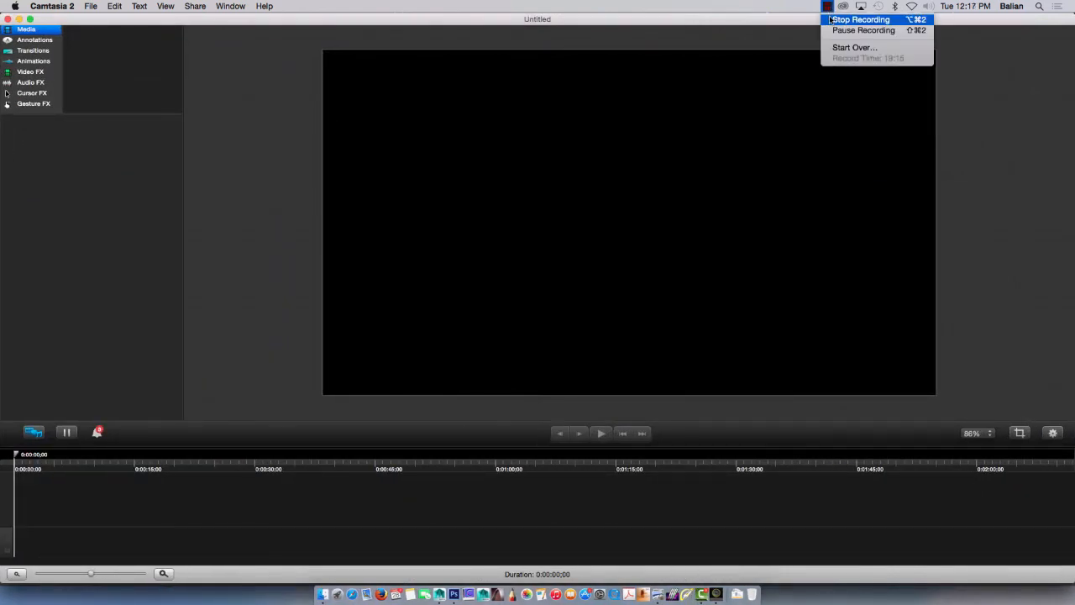